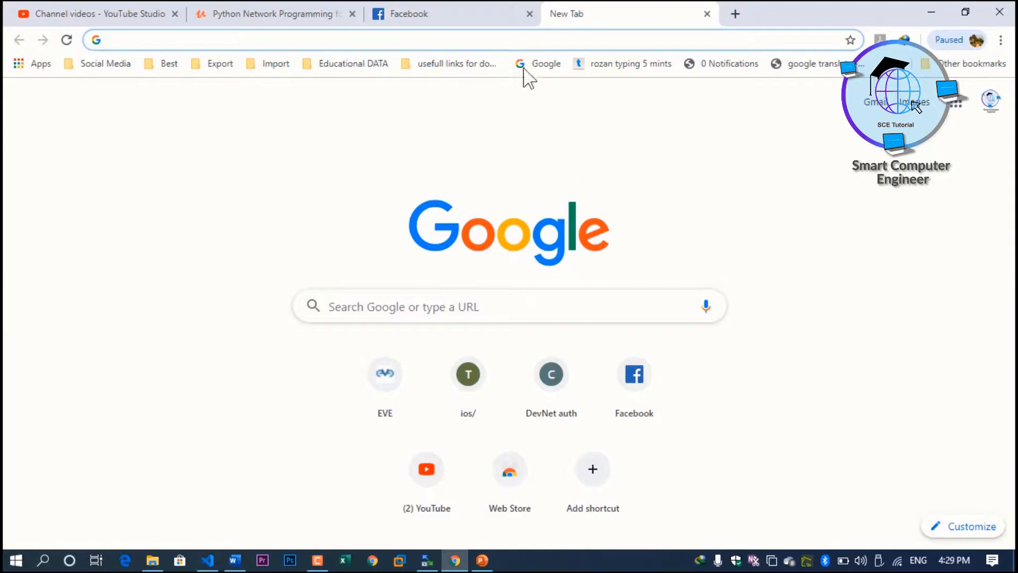
# Step: Search Google for 'ubuntu'
pyautogui.write('ubunt')
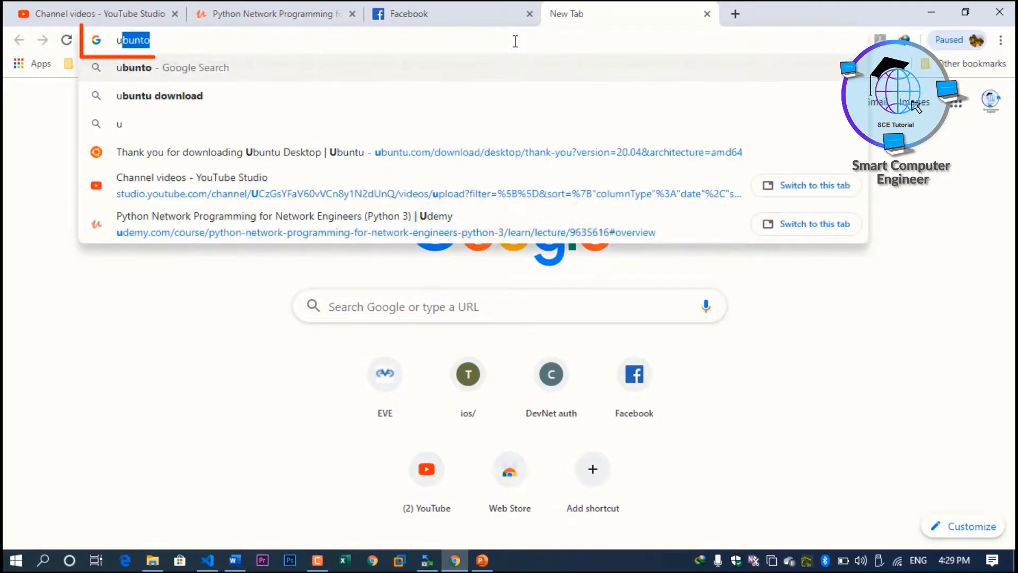
pyautogui.write('u')
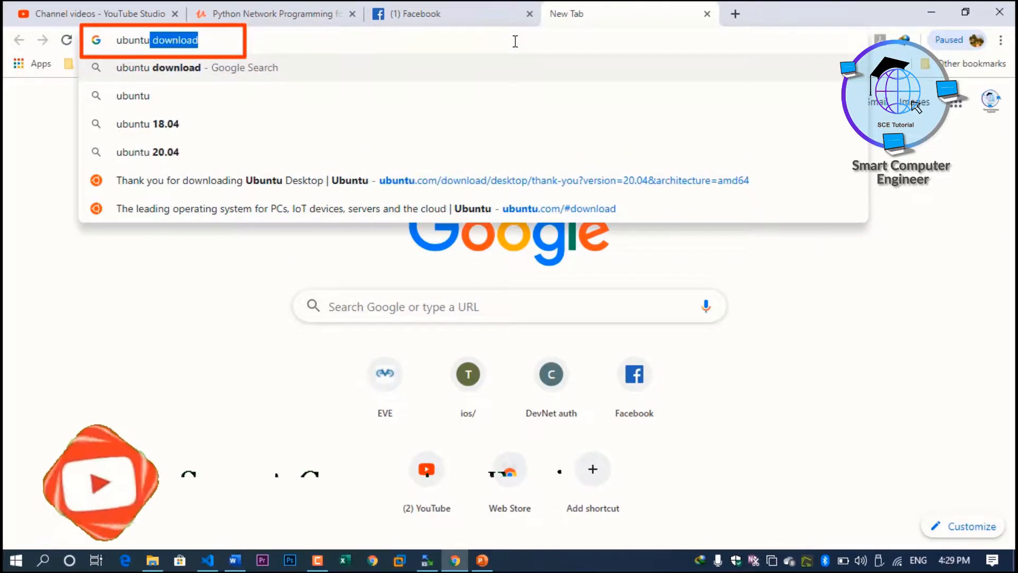
pyautogui.press('BackSpace')
pyautogui.press('Return')
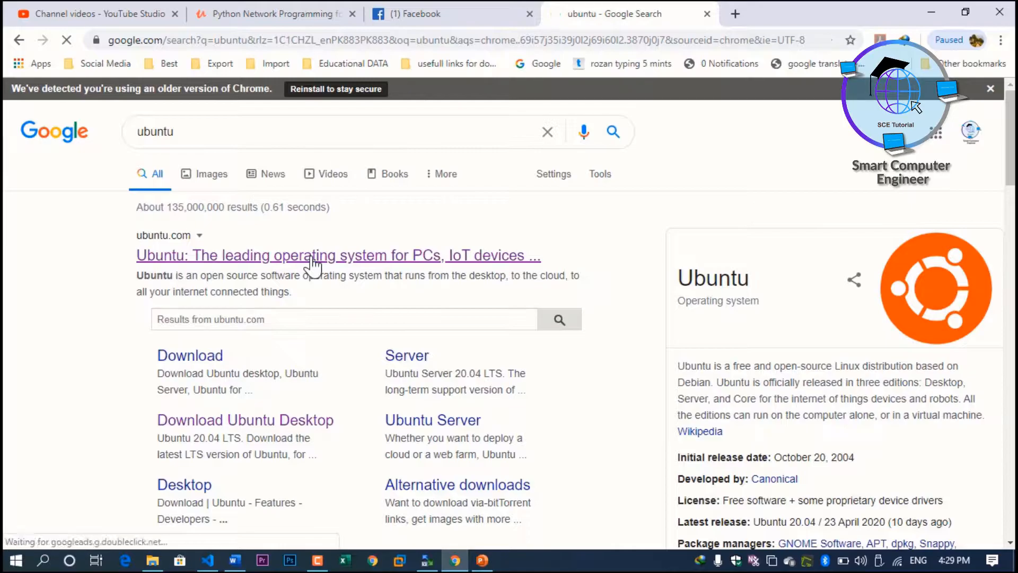
# Step: Start the Ubuntu Desktop 20.04 LTS download from ubuntu.com and open a blank tab
pyautogui.click(313, 257)
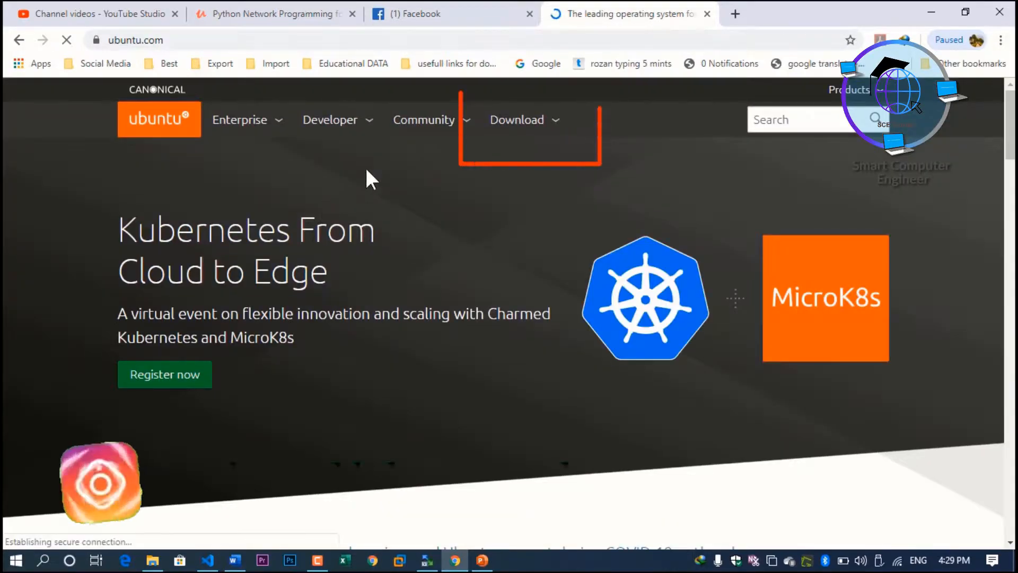
pyautogui.click(509, 124)
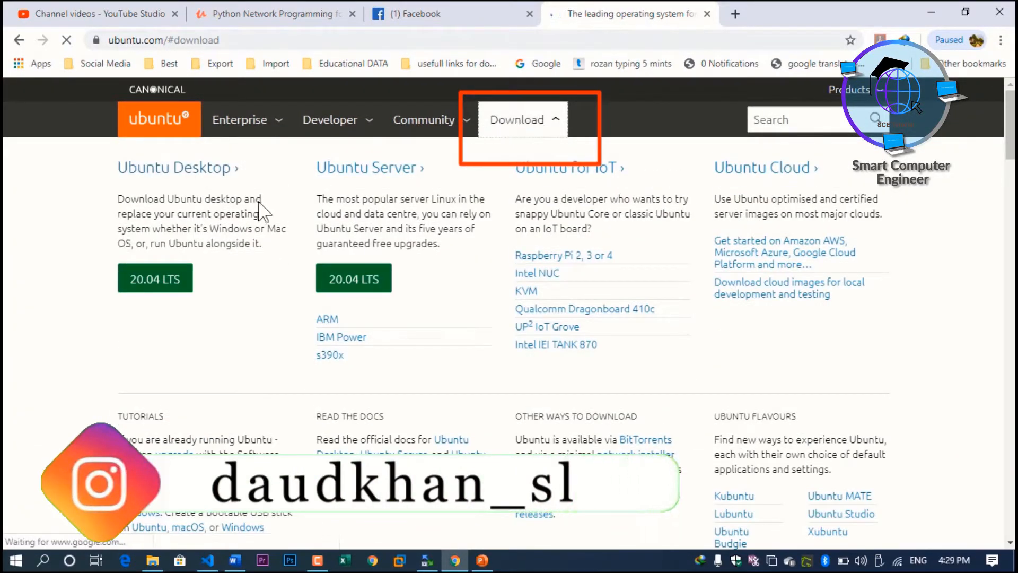
pyautogui.click(161, 284)
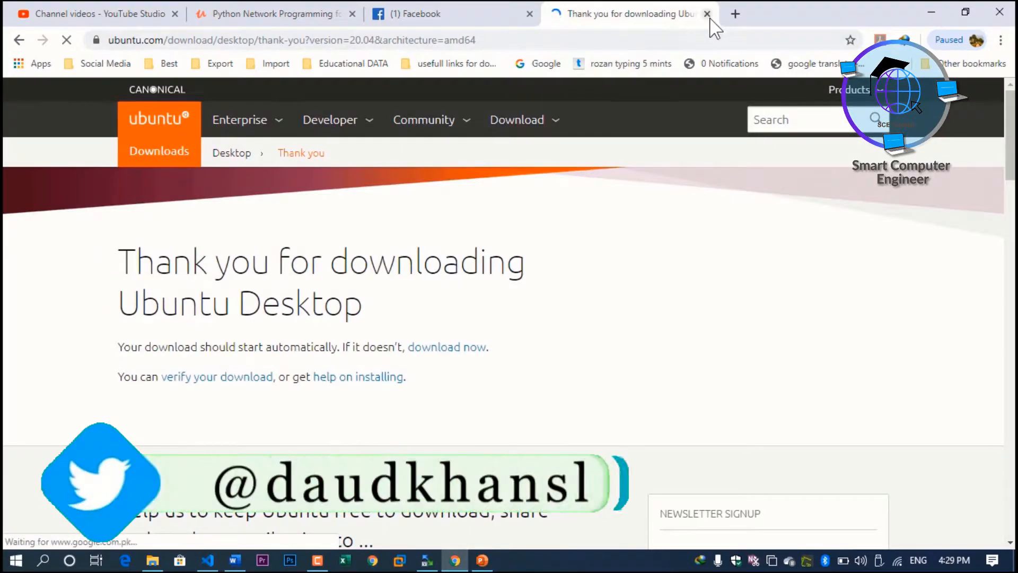
pyautogui.click(735, 14)
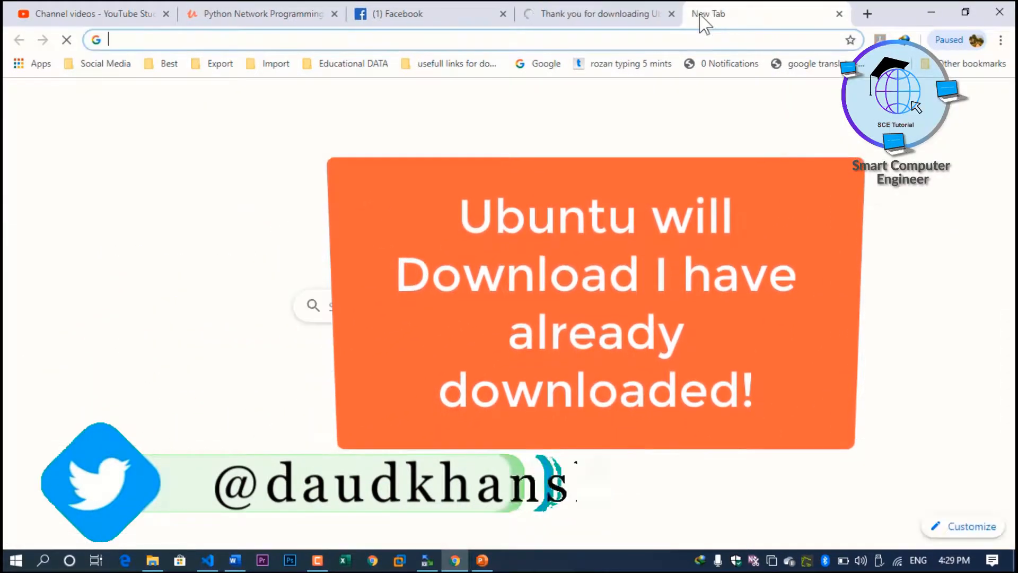
# Step: Minimize Chrome and close the This PC window to show the downloaded ubuntu-20 file
pyautogui.click(931, 12)
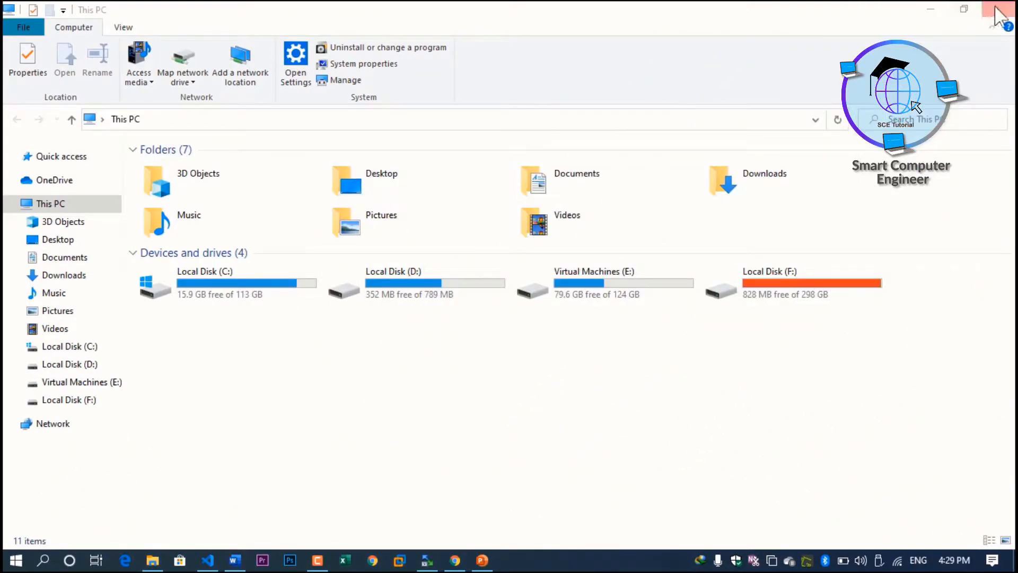
pyautogui.click(998, 9)
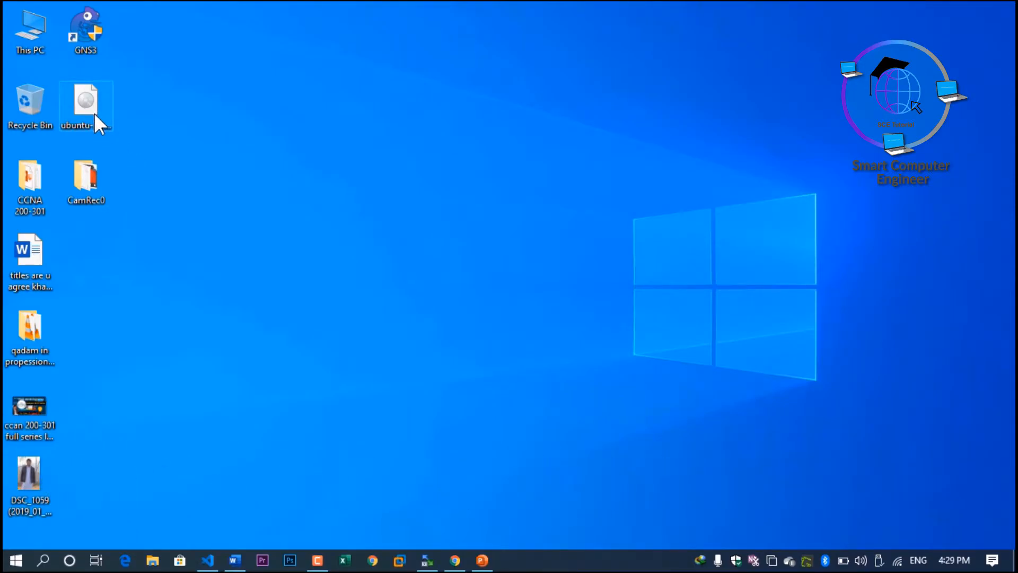
pyautogui.moveTo(463, 566)
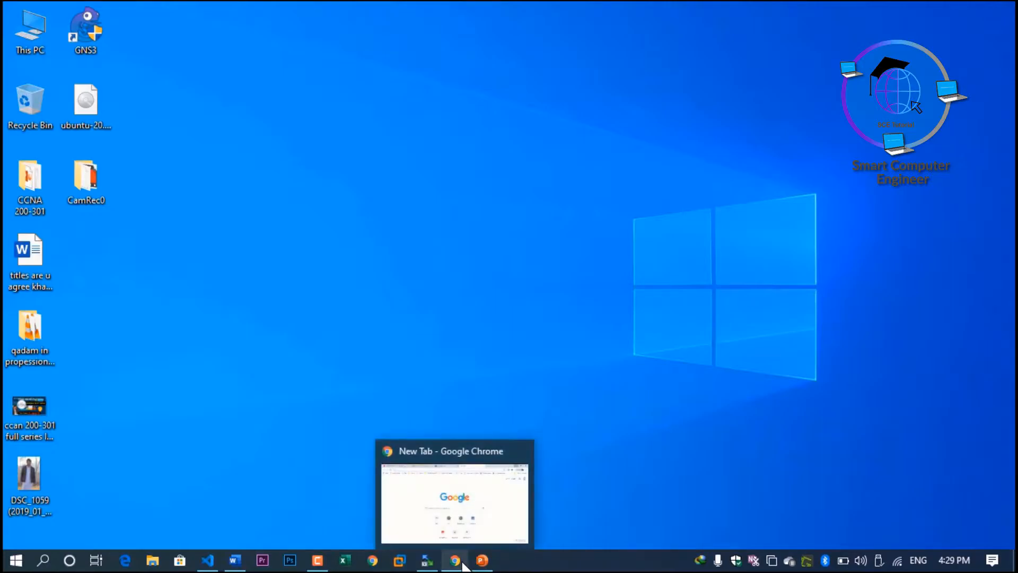
# Step: In VMware Workstation, start a Typical new virtual machine with the OS installed later
pyautogui.click(401, 561)
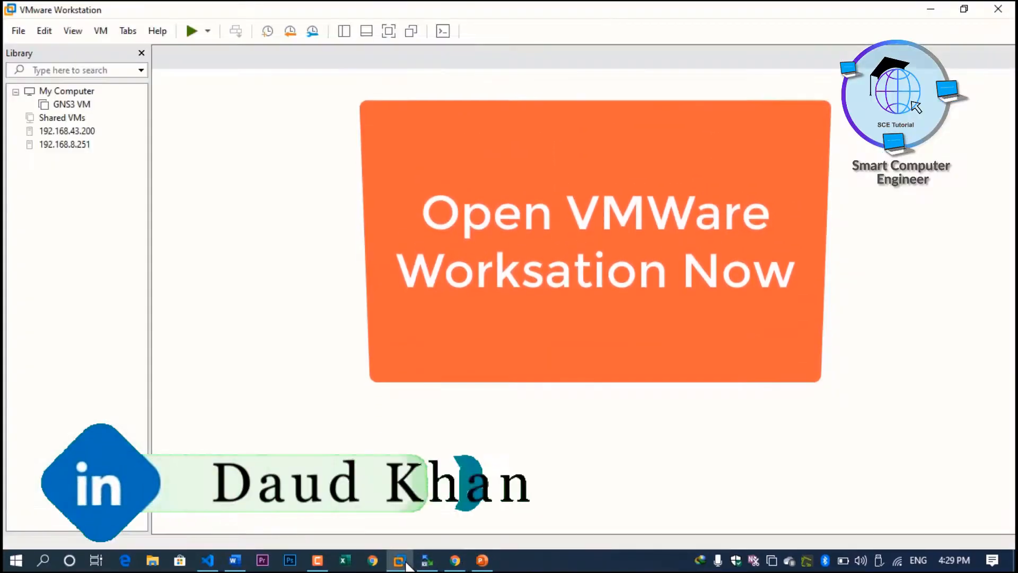
pyautogui.click(80, 104)
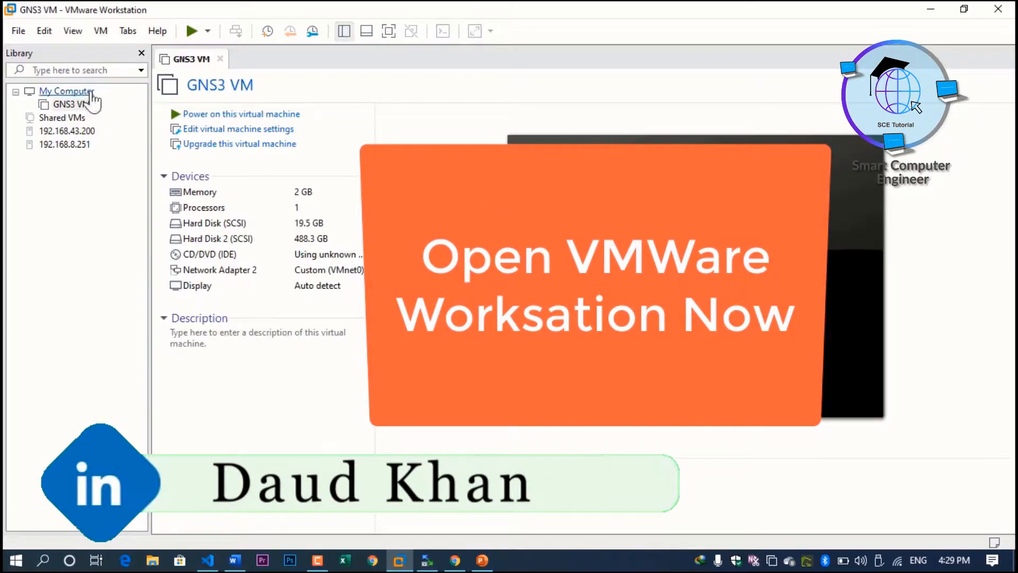
pyautogui.click(19, 31)
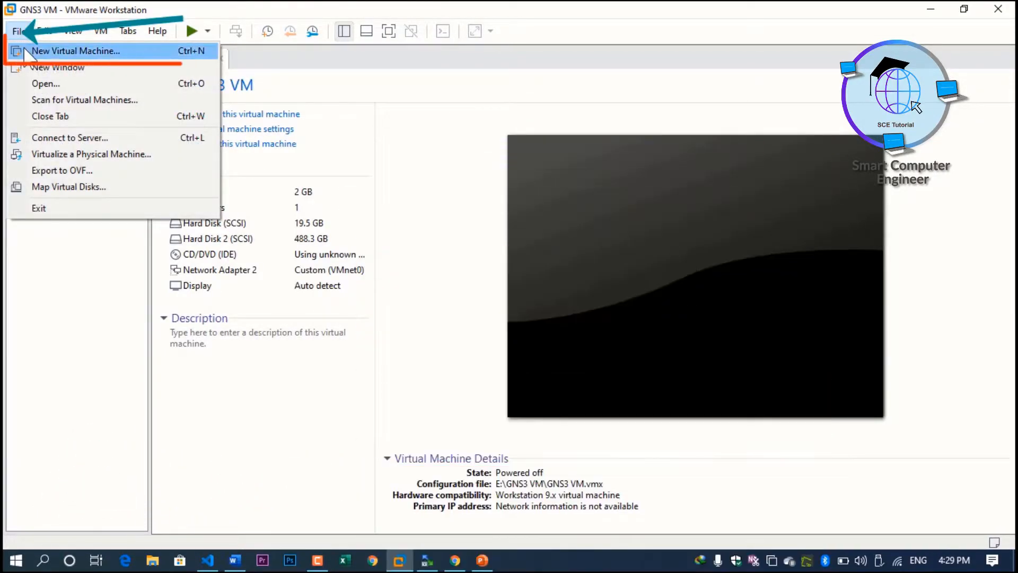
pyautogui.click(26, 51)
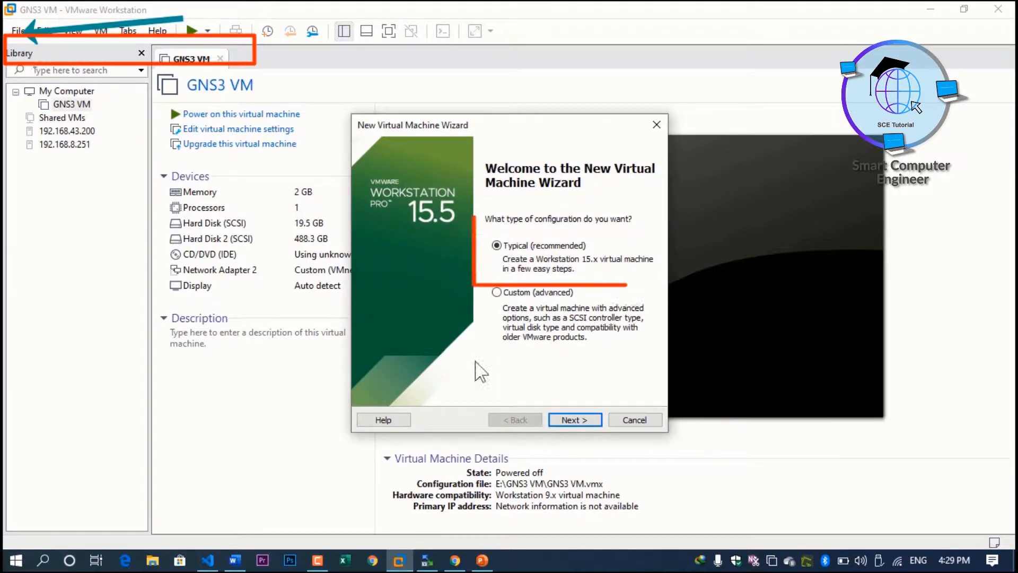
pyautogui.click(579, 419)
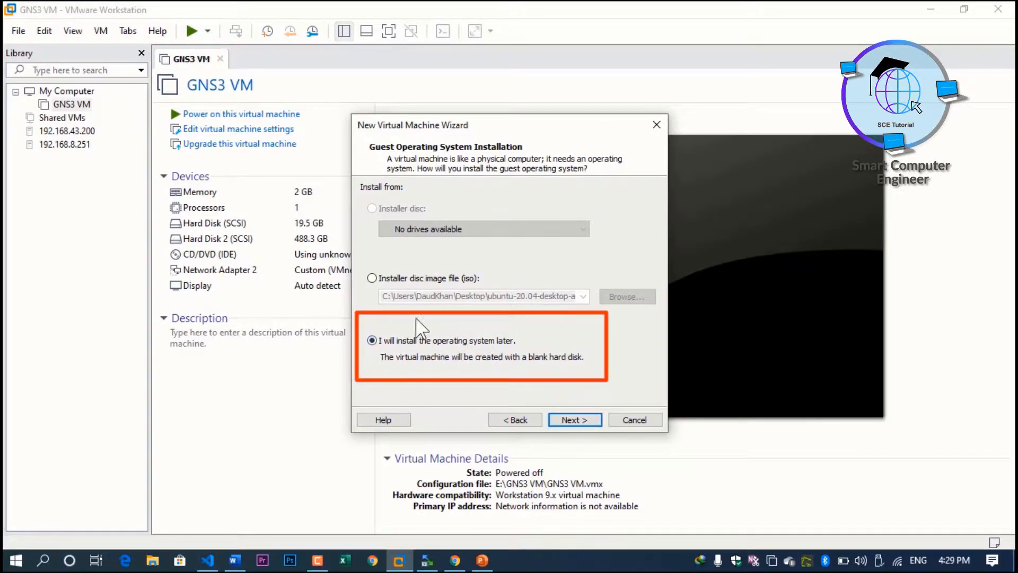
pyautogui.click(573, 419)
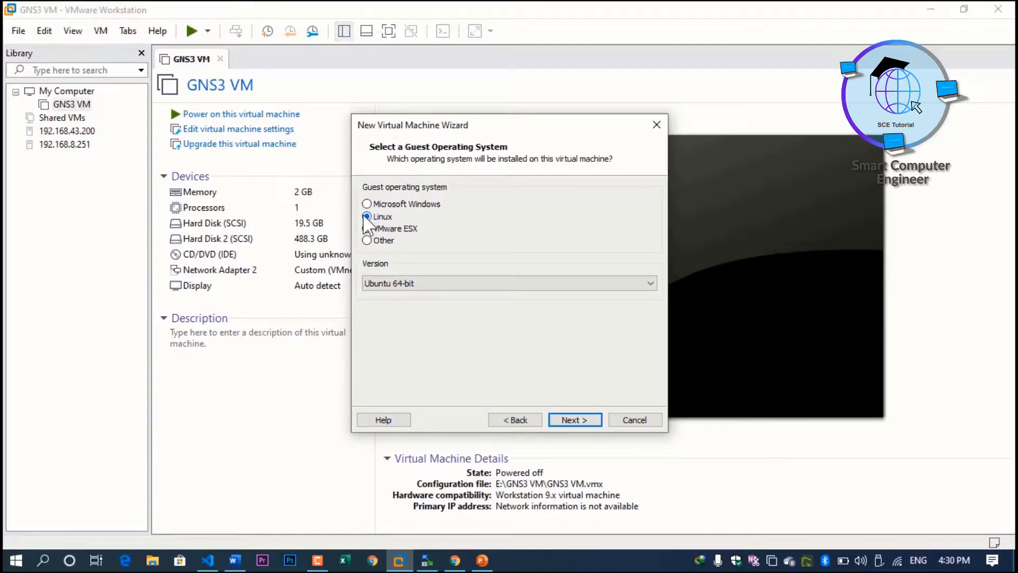
# Step: Choose Ubuntu 64-bit, keep the default name, and give it a 50 GB single-file disk
pyautogui.click(418, 285)
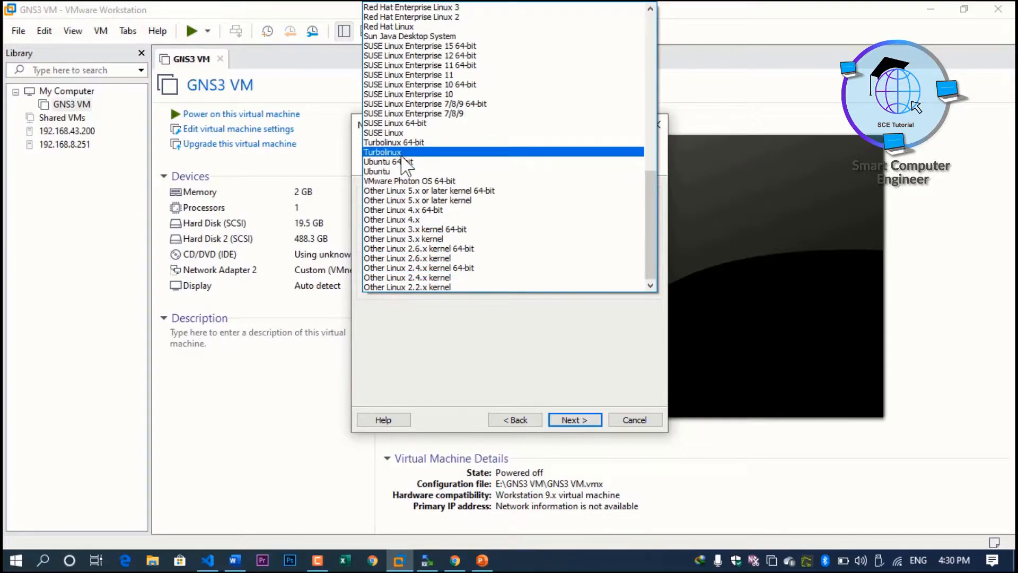
pyautogui.click(392, 164)
pyautogui.click(568, 420)
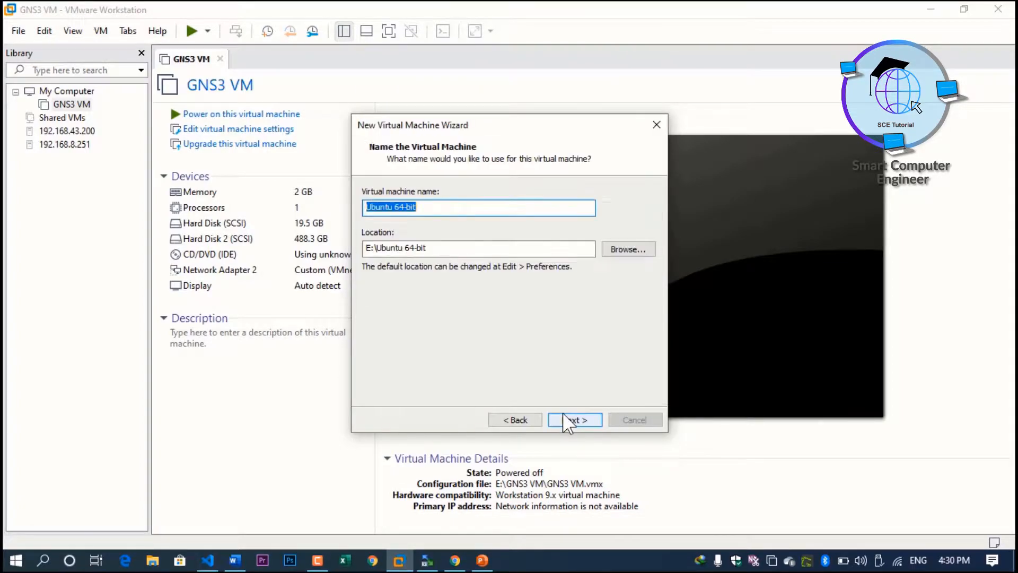
pyautogui.click(567, 420)
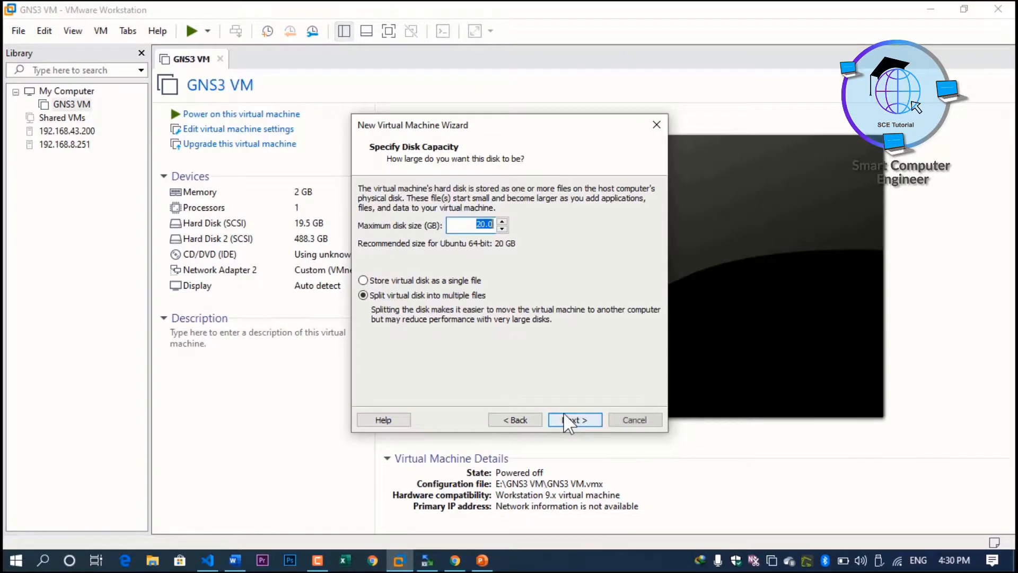
pyautogui.write('50')
pyautogui.click(387, 281)
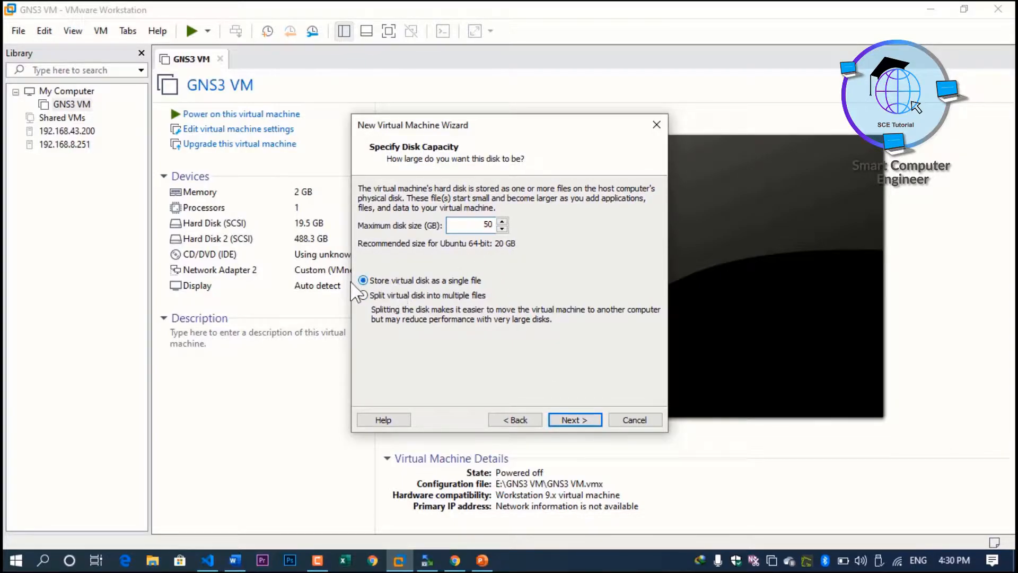
pyautogui.click(575, 421)
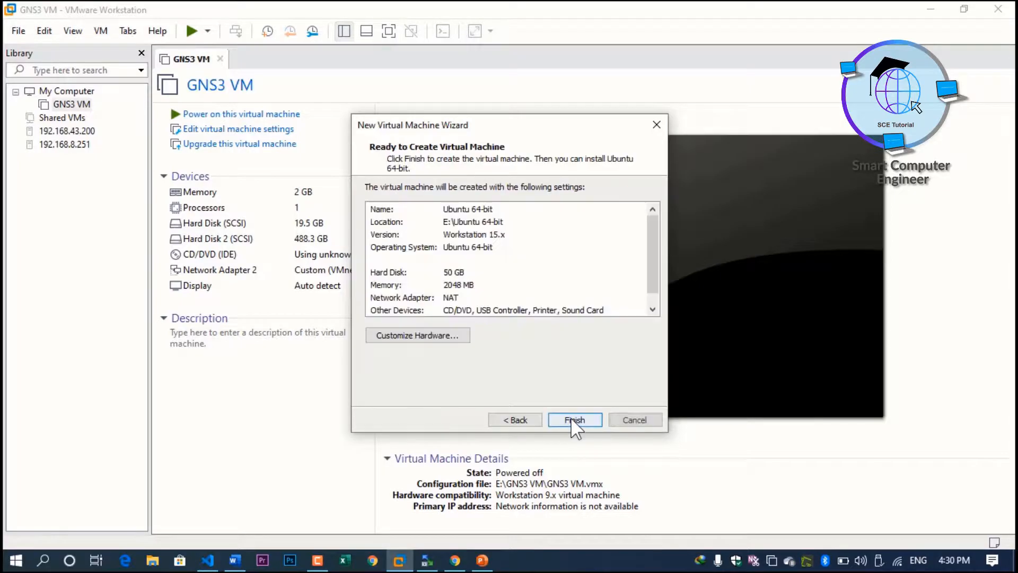
# Step: Review the hardware and finish creating the Ubuntu 64-bit virtual machine
pyautogui.click(428, 337)
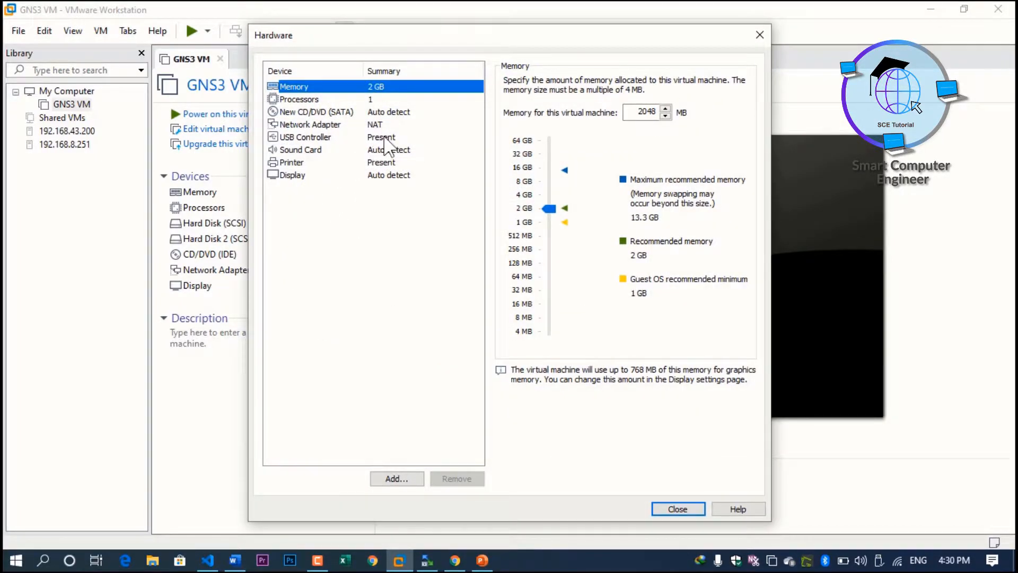
pyautogui.click(671, 509)
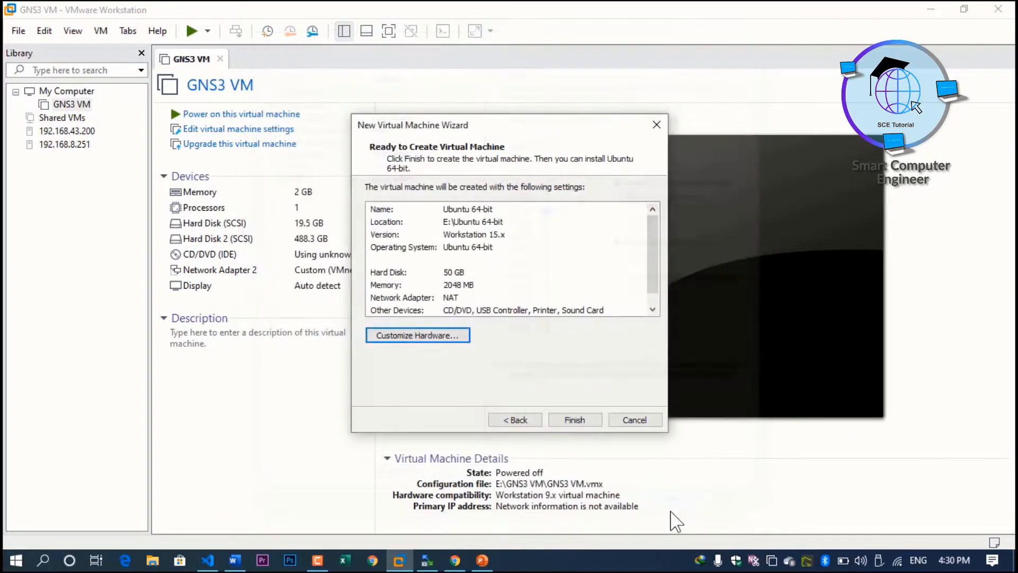
pyautogui.click(589, 421)
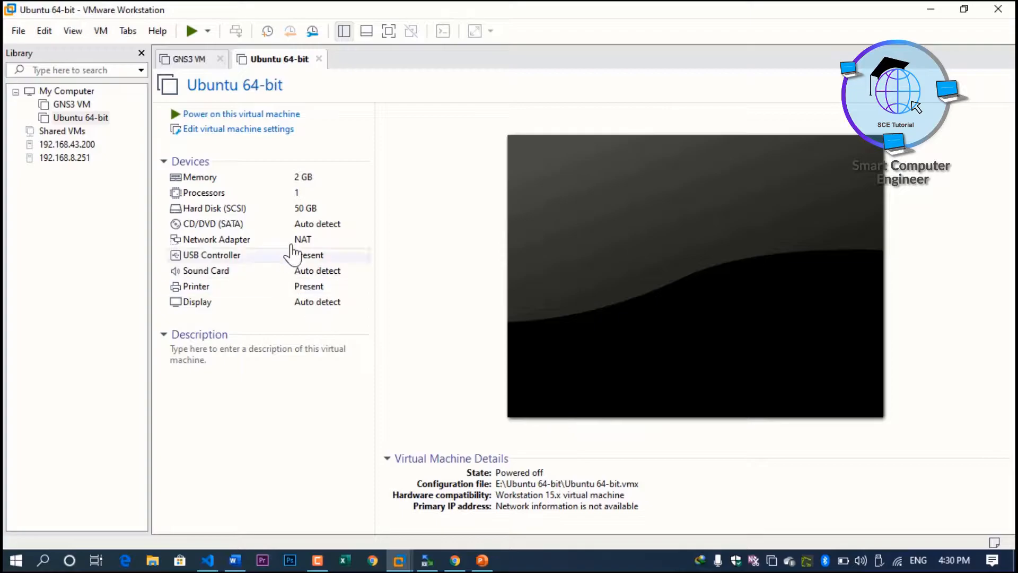
# Step: Point the CD/DVD (SATA) drive at the ubuntu-20.04-desktop-amd64 ISO image
pyautogui.click(322, 226)
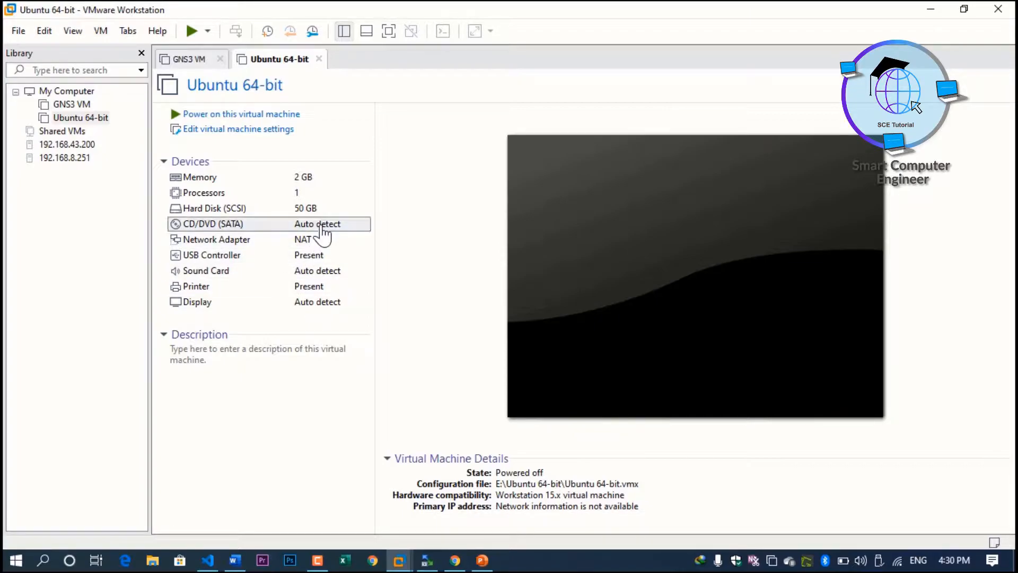
pyautogui.doubleClick(322, 226)
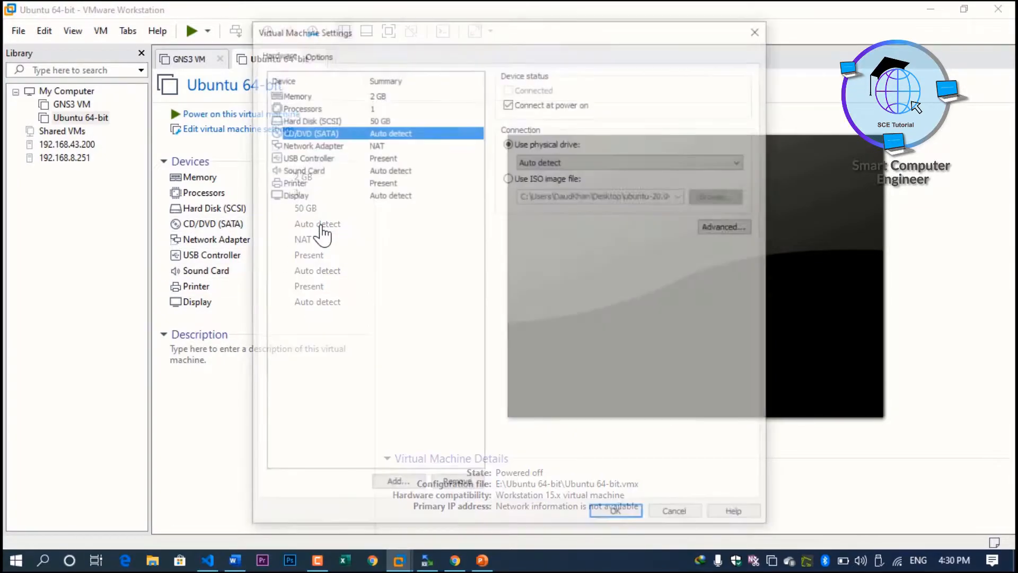
pyautogui.click(531, 180)
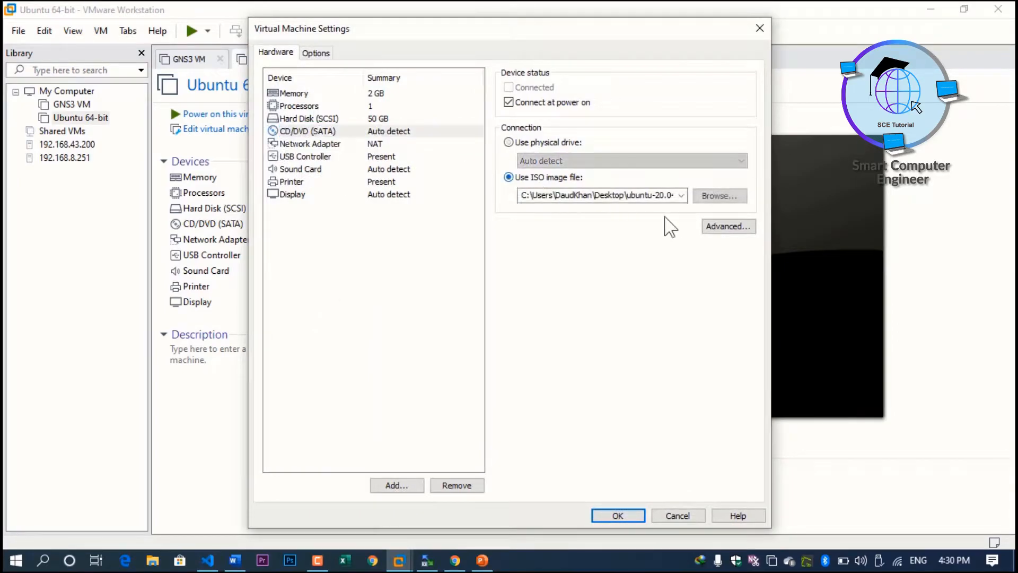
pyautogui.click(710, 196)
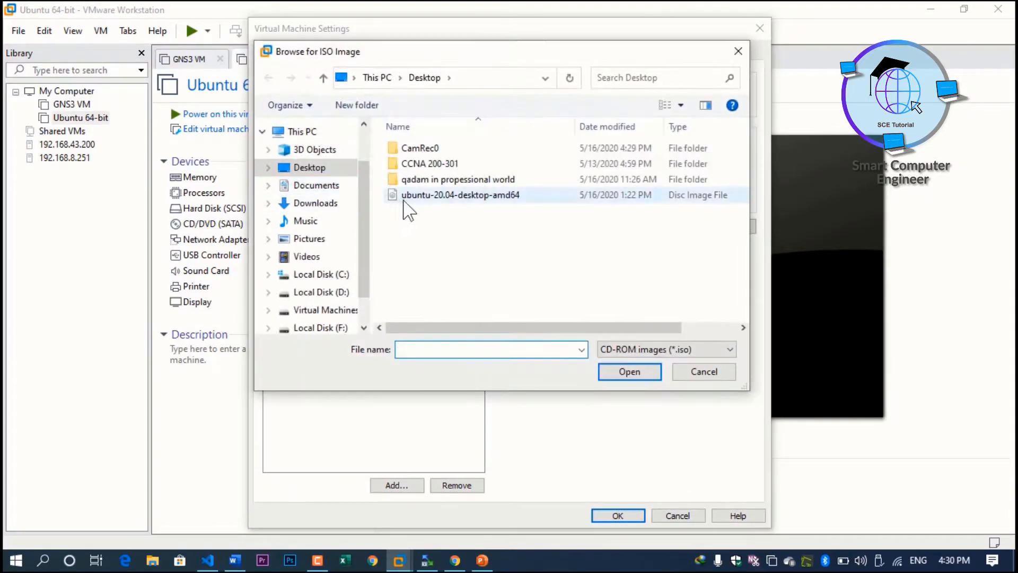
pyautogui.click(443, 197)
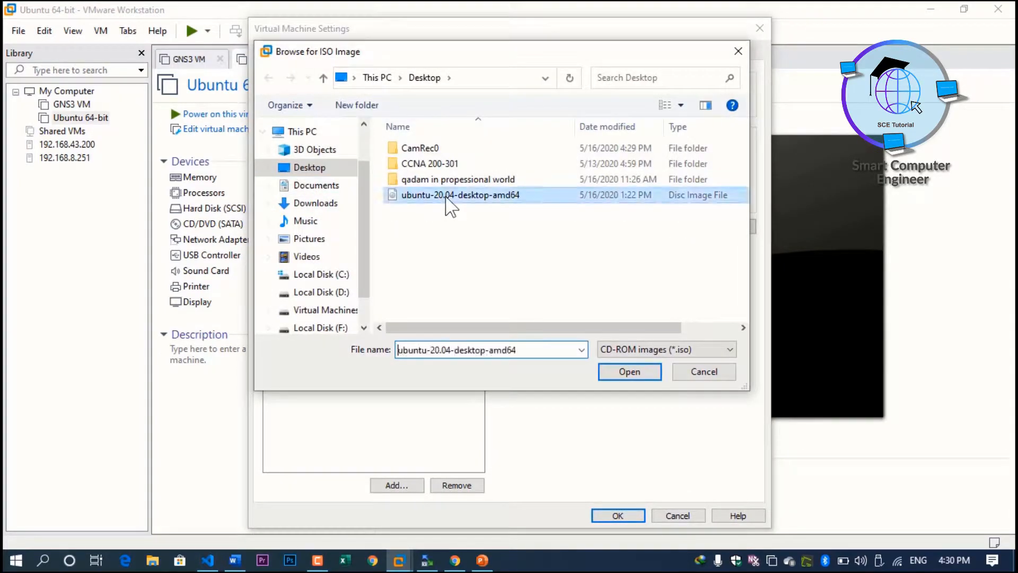
pyautogui.click(619, 375)
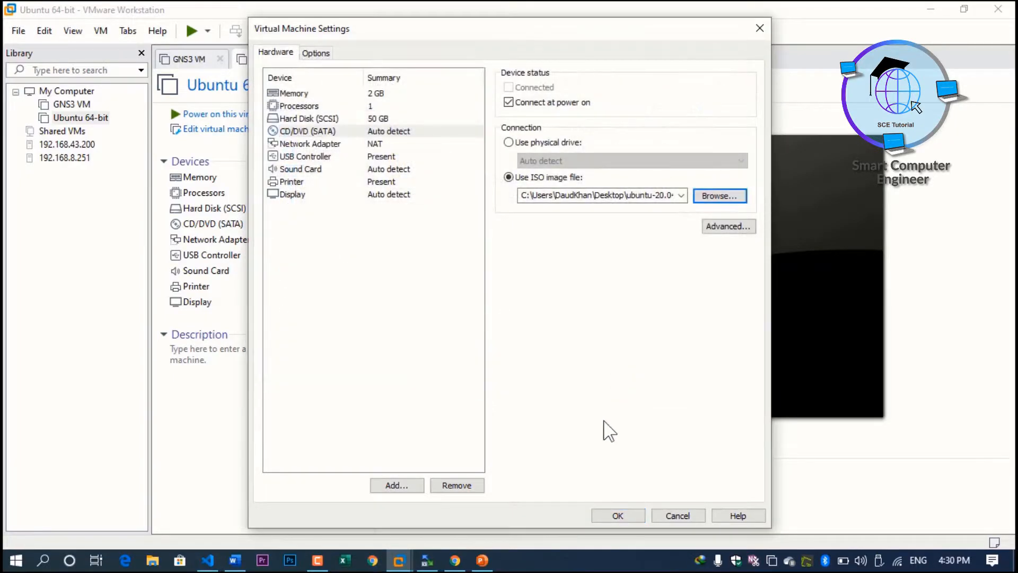
pyautogui.click(618, 520)
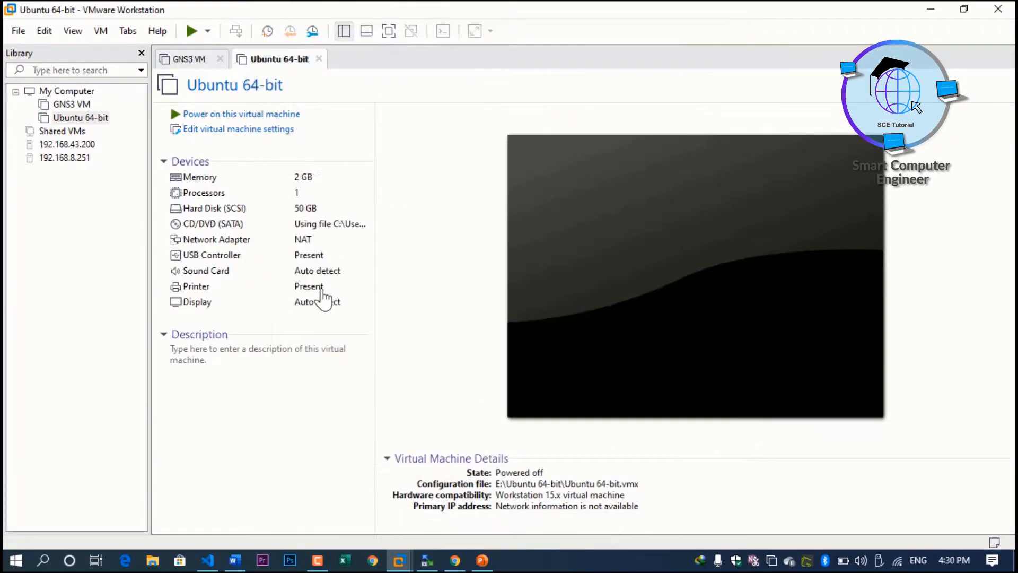
# Step: Power on the Ubuntu 64-bit VM, dismiss the hint bar, and go full screen with Ctrl+Alt+Enter
pyautogui.click(243, 115)
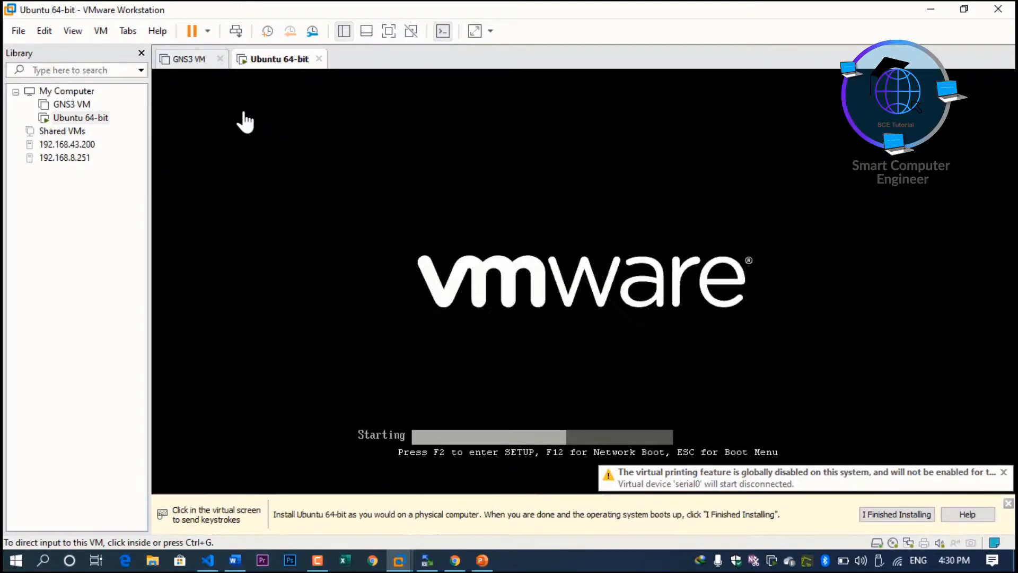
pyautogui.click(1008, 504)
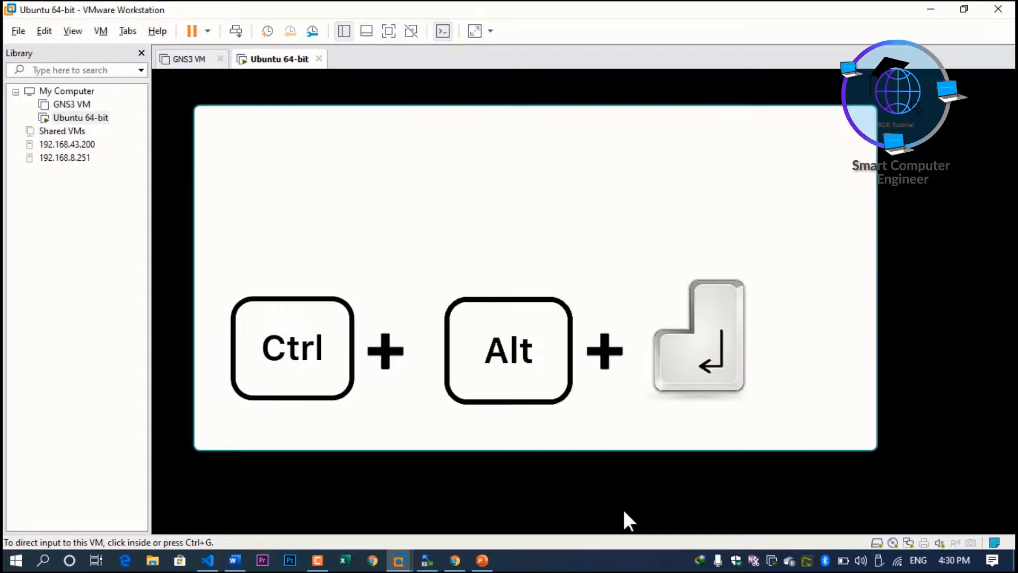
pyautogui.hotkey('ctrl', 'alt', 'Return')
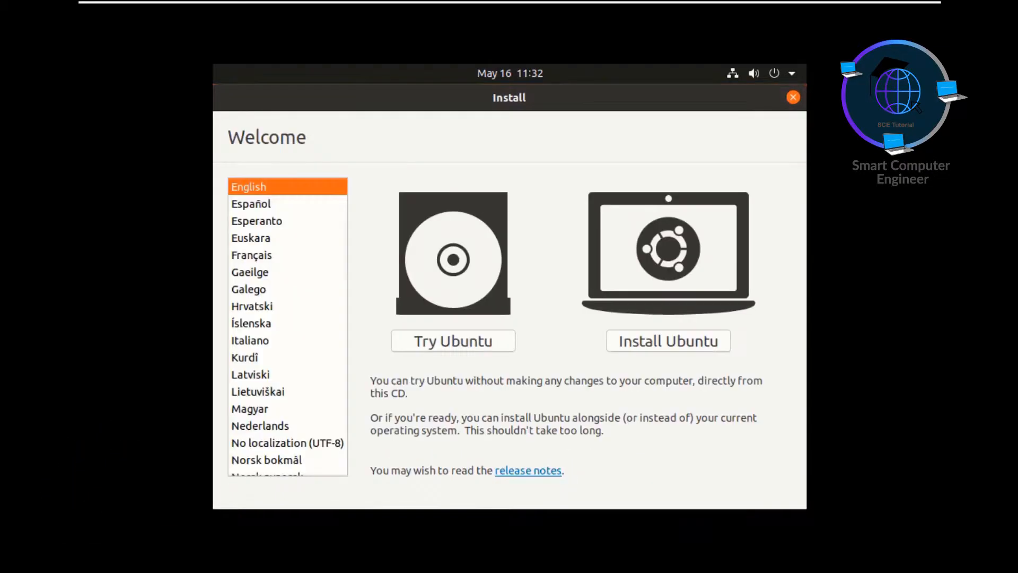
# Step: Install Ubuntu with English (US) keyboard, normal installation, erase disk, and Karachi as location
pyautogui.click(676, 345)
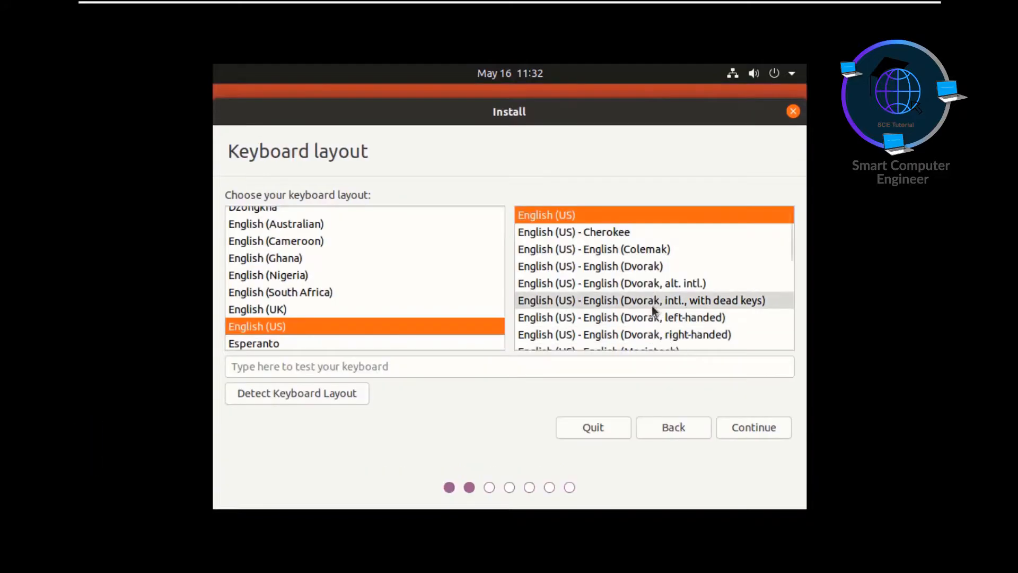
pyautogui.click(752, 428)
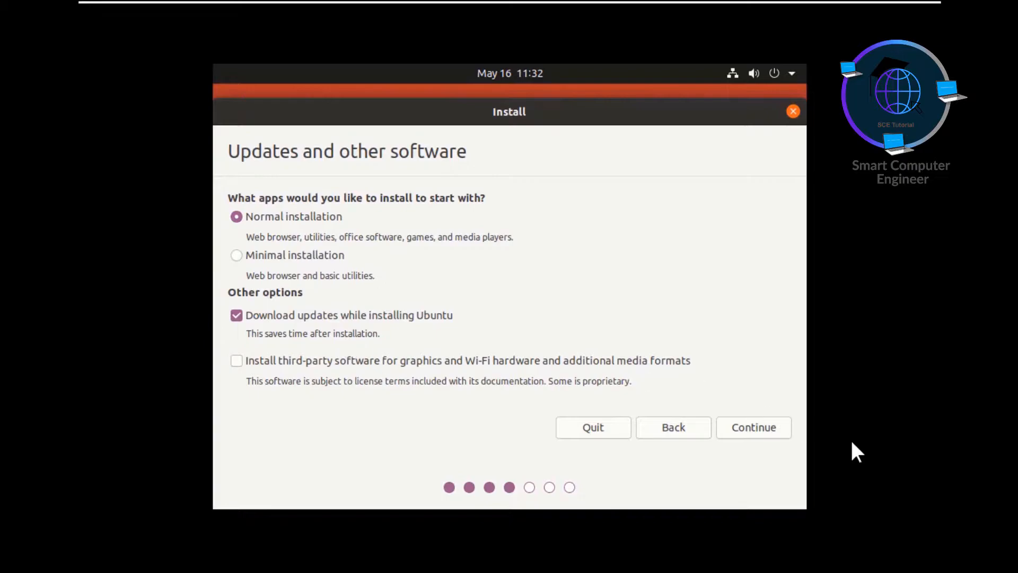
pyautogui.click(755, 431)
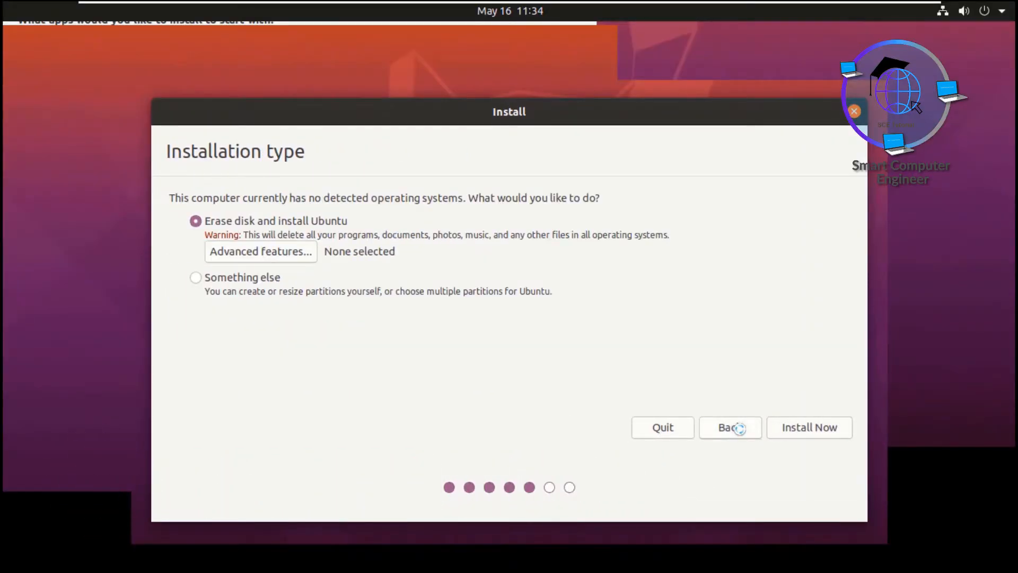
pyautogui.click(793, 428)
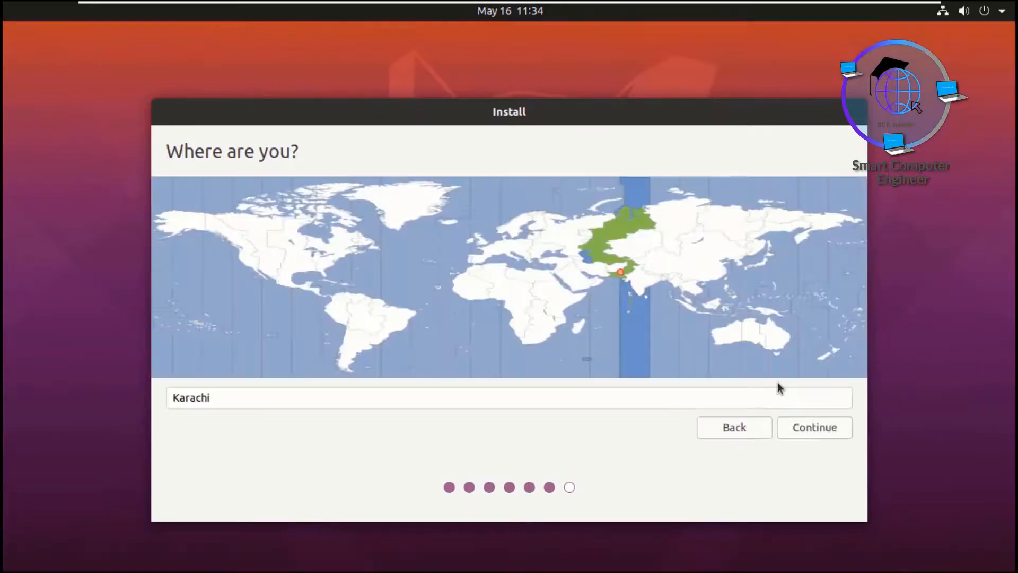
pyautogui.click(789, 431)
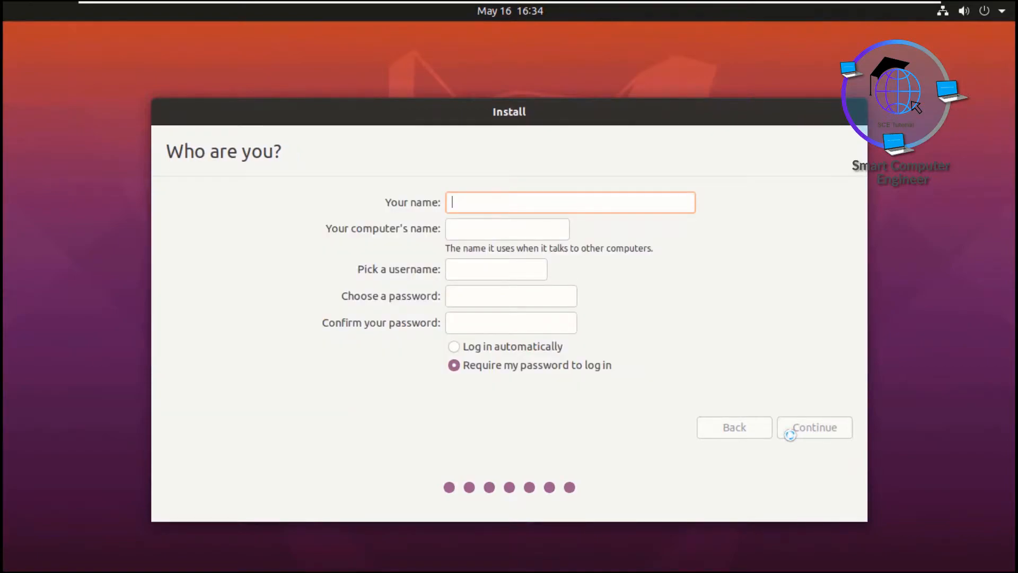
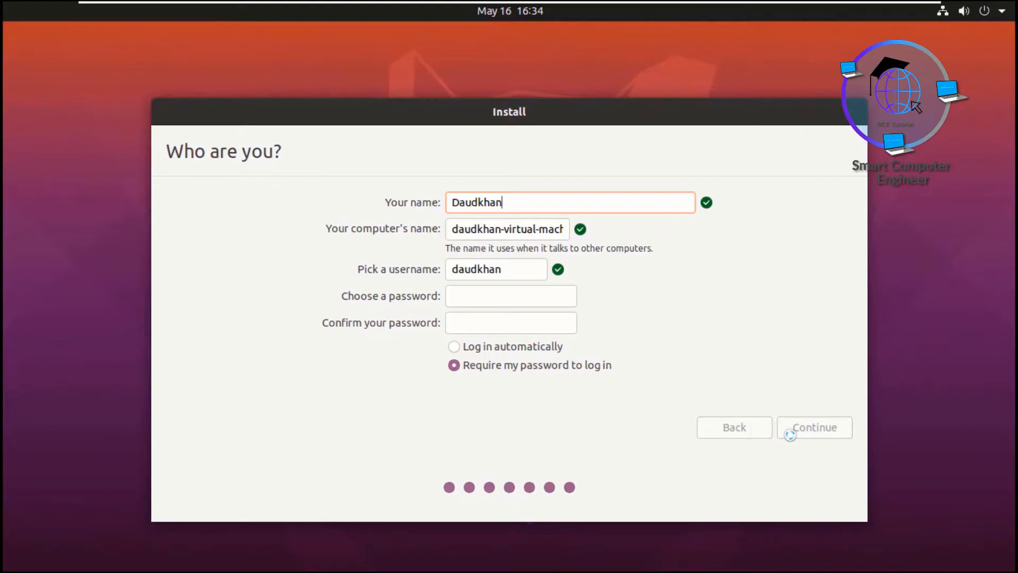
# Step: Enter the user's full name, username and password, then continue to run the installation
pyautogui.press('Tab')
pyautogui.press('Tab')
pyautogui.press('Tab')
pyautogui.press('Tab')
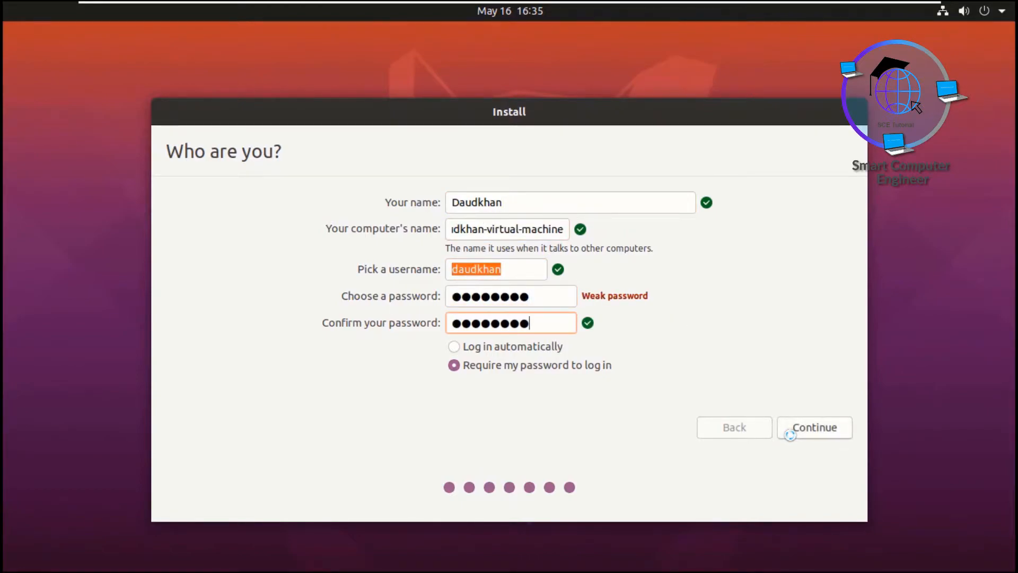
pyautogui.click(810, 429)
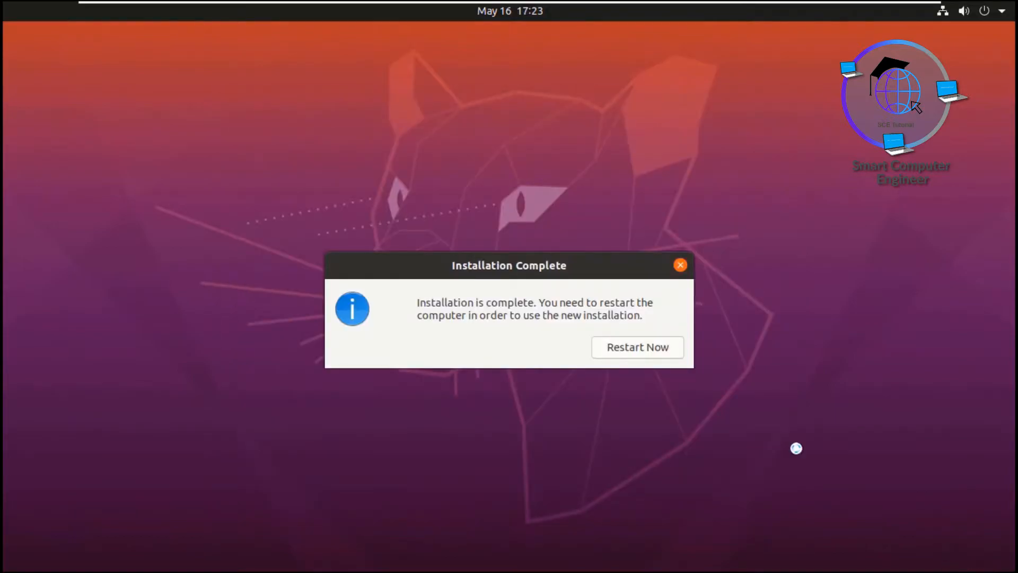
# Step: Restart into the new installation, confirm medium removal, and select the new user at login
pyautogui.click(657, 351)
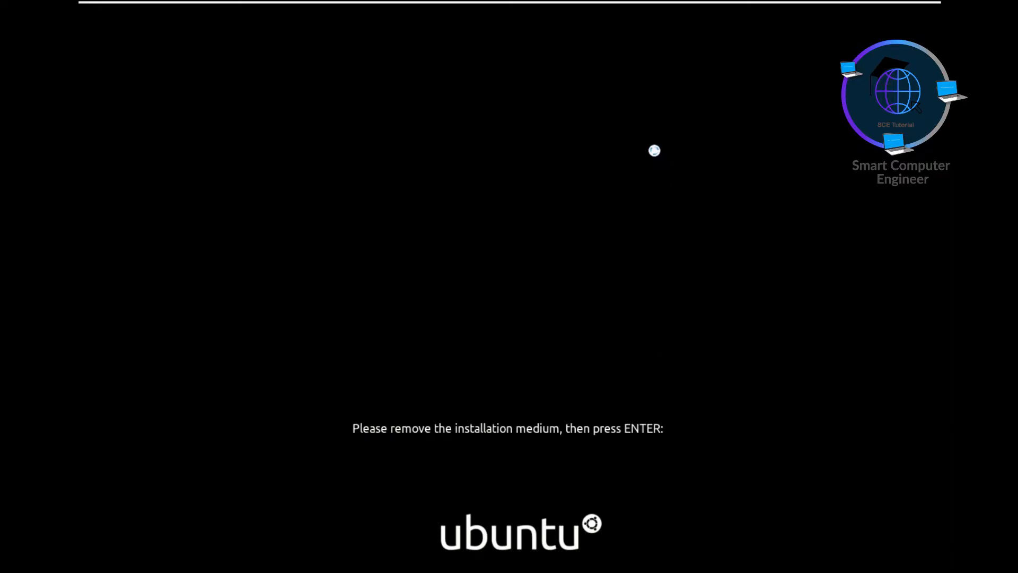
pyautogui.rightClick(717, 8)
pyautogui.click(352, 425)
pyautogui.press('Return')
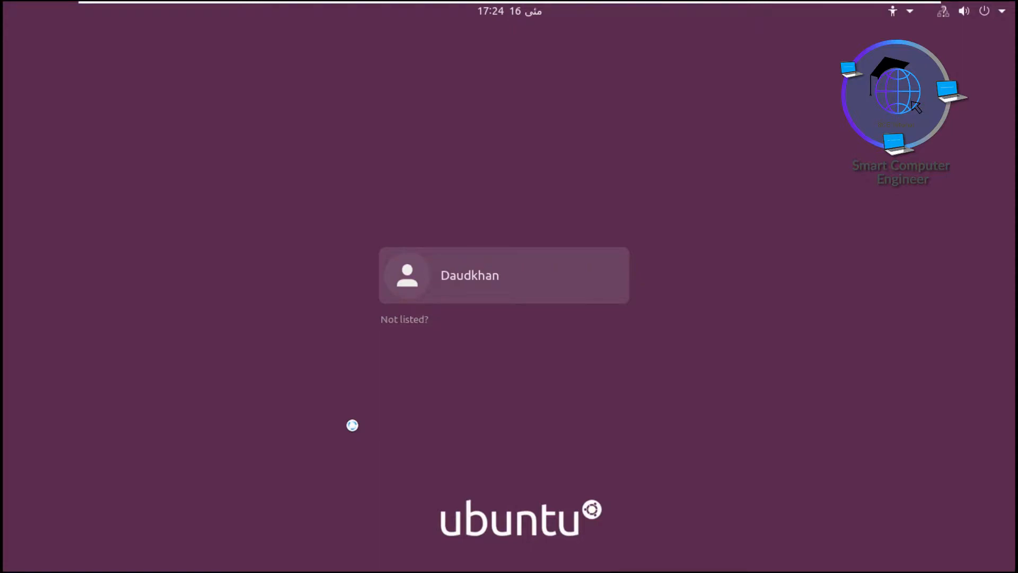
pyautogui.click(477, 297)
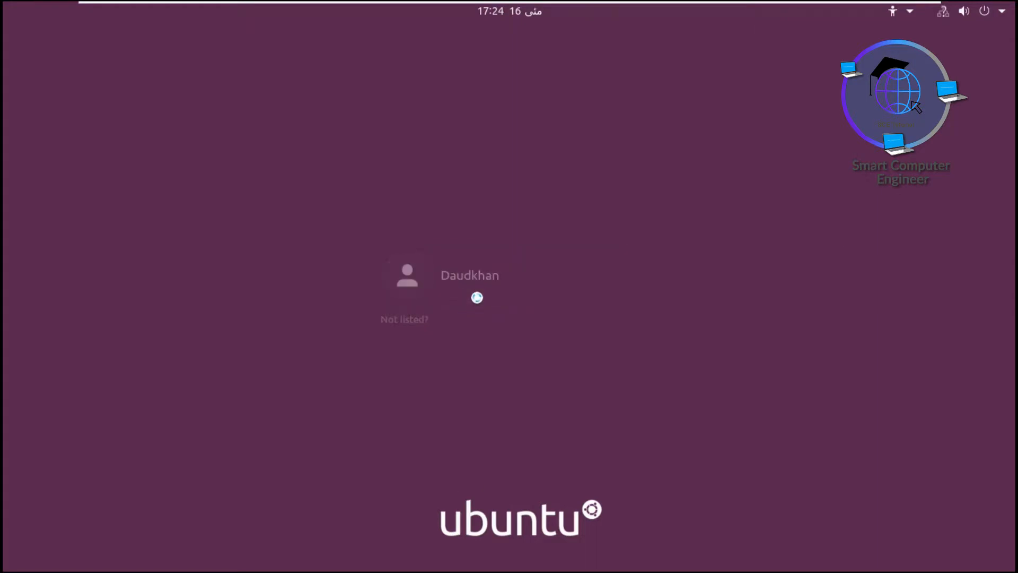
# Step: Log in with the account password and step past the online accounts, Livepatch and Help pages
pyautogui.write('********')
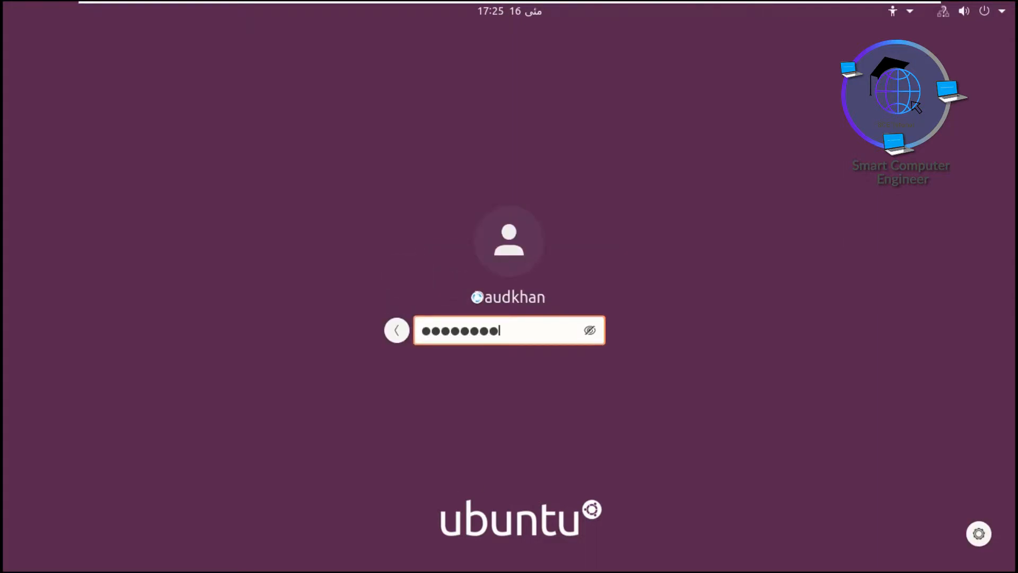
pyautogui.press('Return')
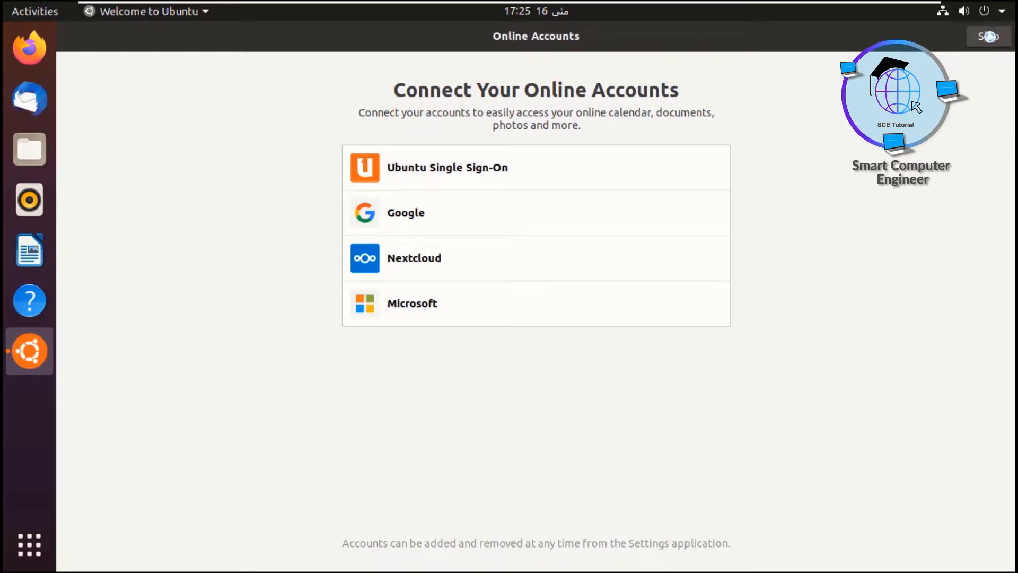
pyautogui.click(990, 36)
pyautogui.click(989, 36)
pyautogui.click(985, 43)
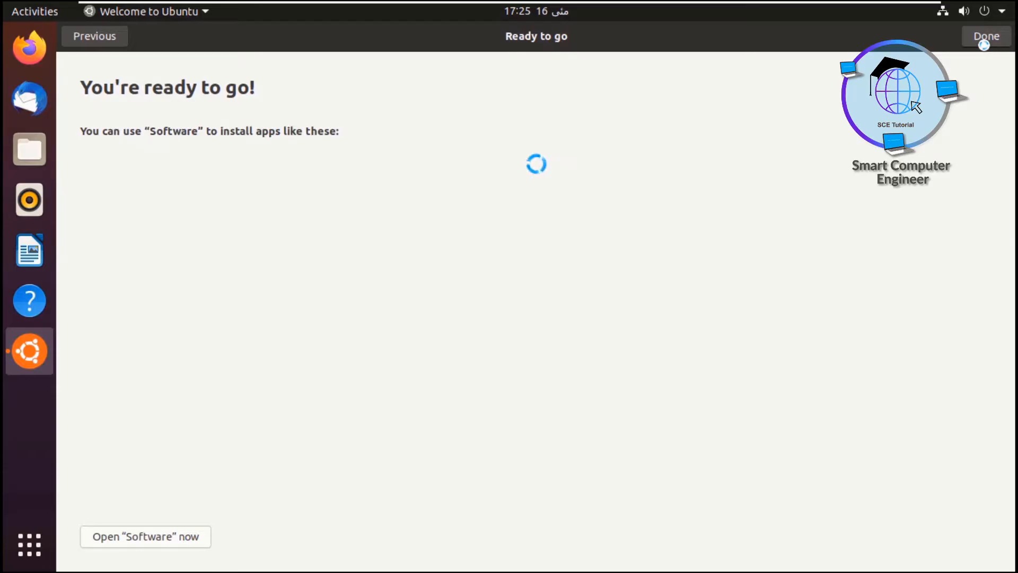
# Step: Finish the welcome wizard and open a Terminal in the Desktop folder
pyautogui.click(984, 43)
pyautogui.rightClick(347, 154)
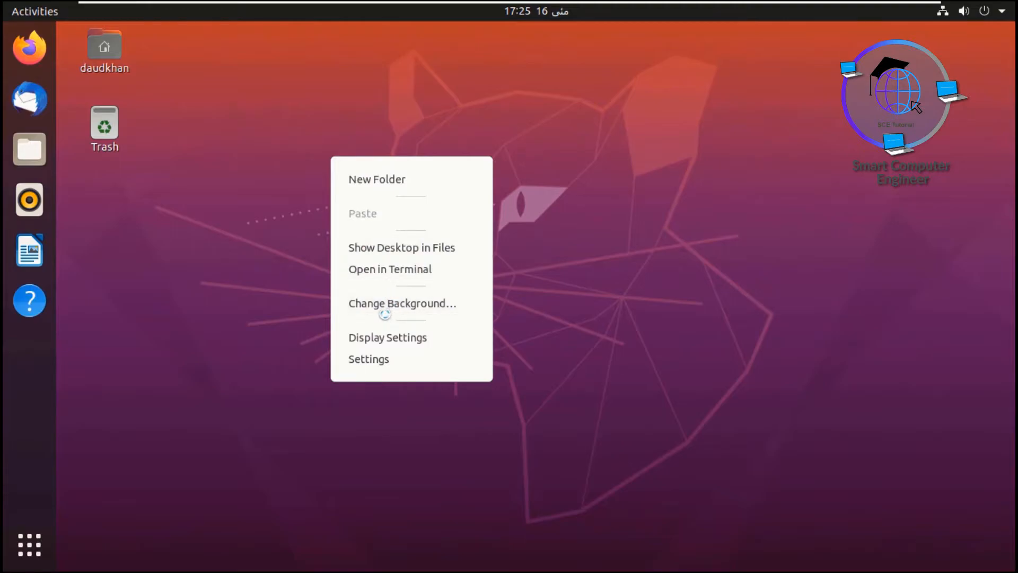
pyautogui.click(392, 274)
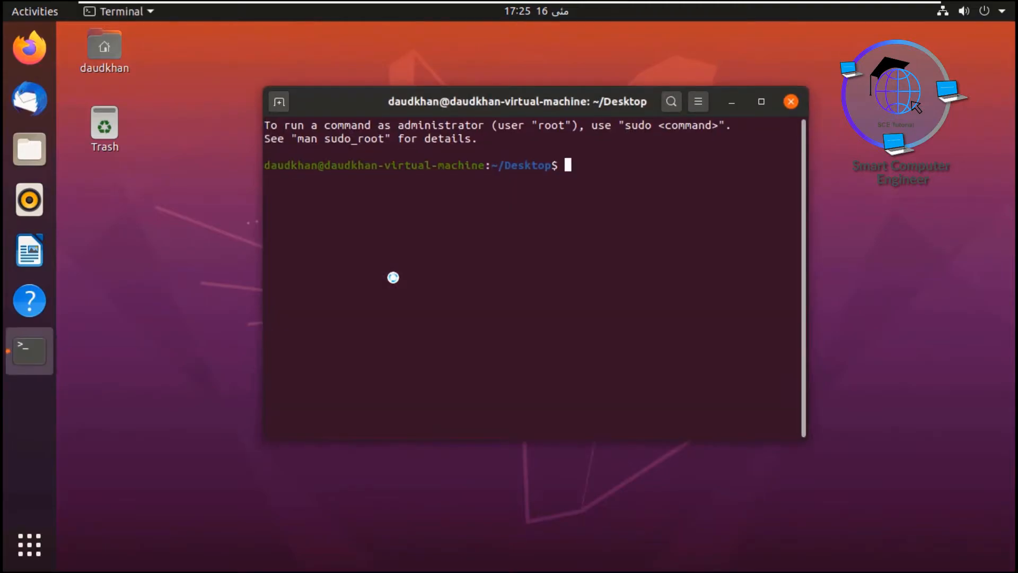
# Step: Run ifconfig and find it missing, with net-tools suggested as the install
pyautogui.write('ifconfig')
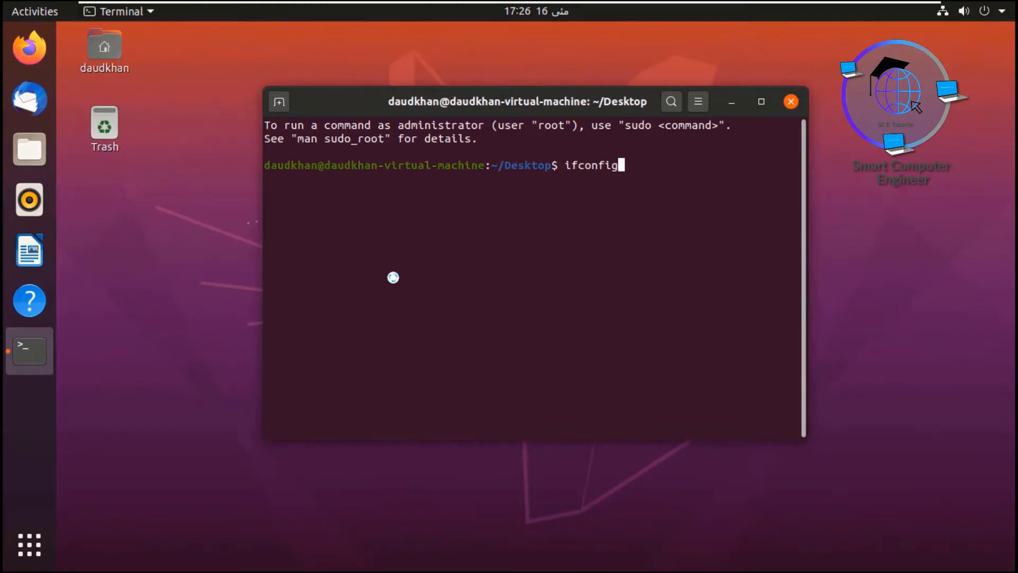
pyautogui.press('Return')
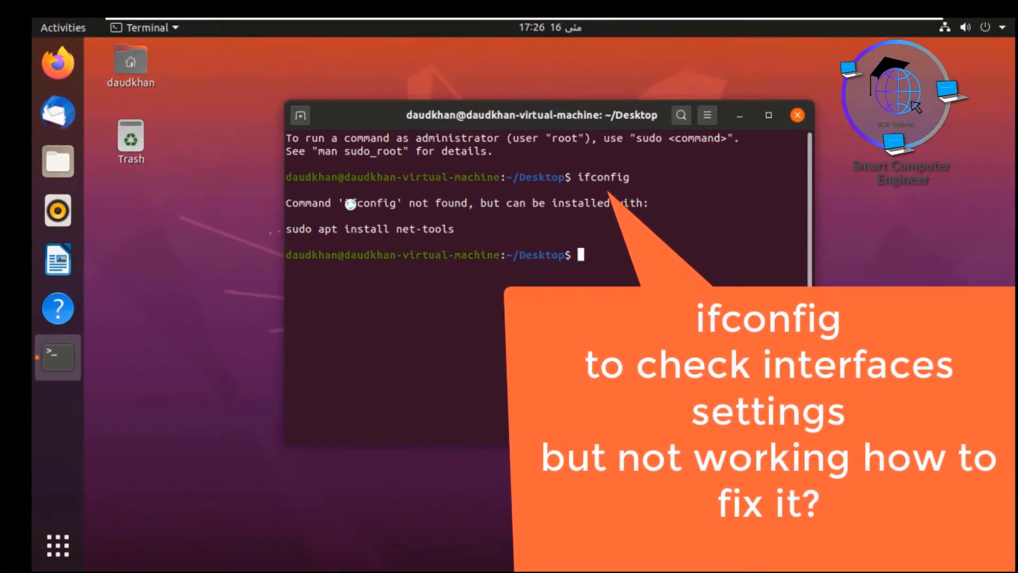
pyautogui.moveTo(351, 206); pyautogui.dragTo(446, 207)
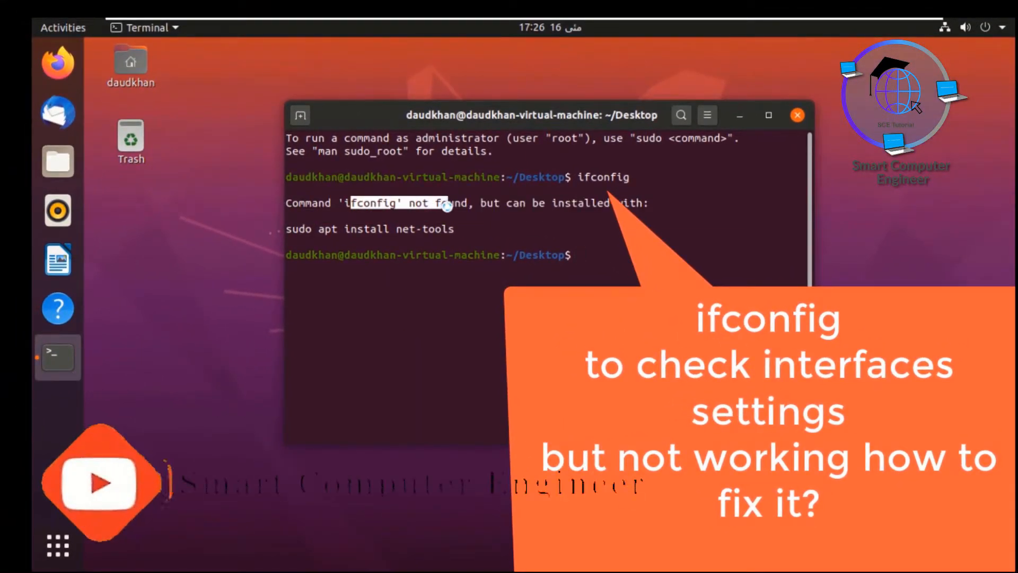
pyautogui.moveTo(292, 229); pyautogui.dragTo(454, 229)
pyautogui.click(585, 264)
# Step: Run sudo apt update and enter the administrator password
pyautogui.write('sudo apt update')
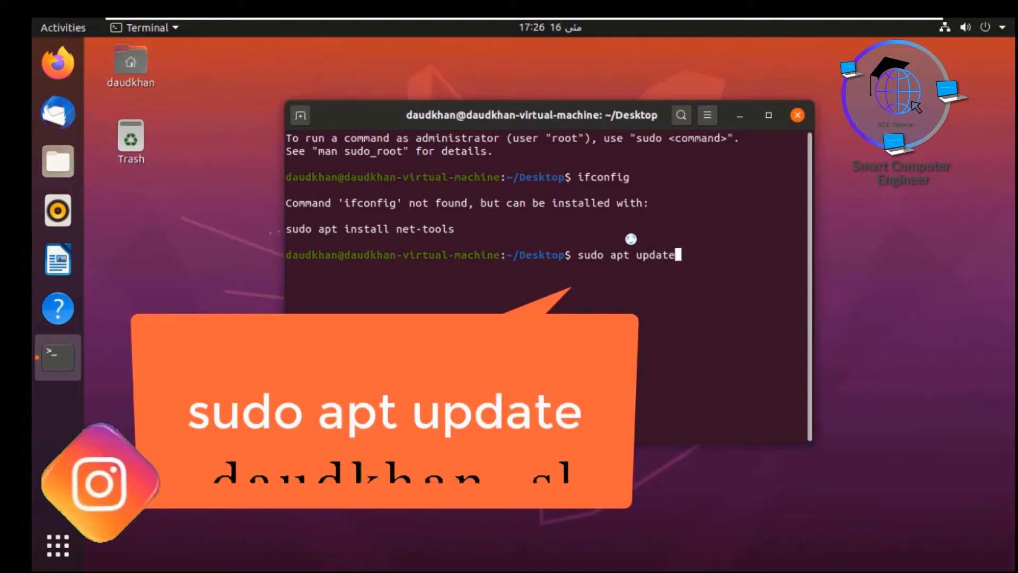
pyautogui.moveTo(580, 254); pyautogui.dragTo(676, 260)
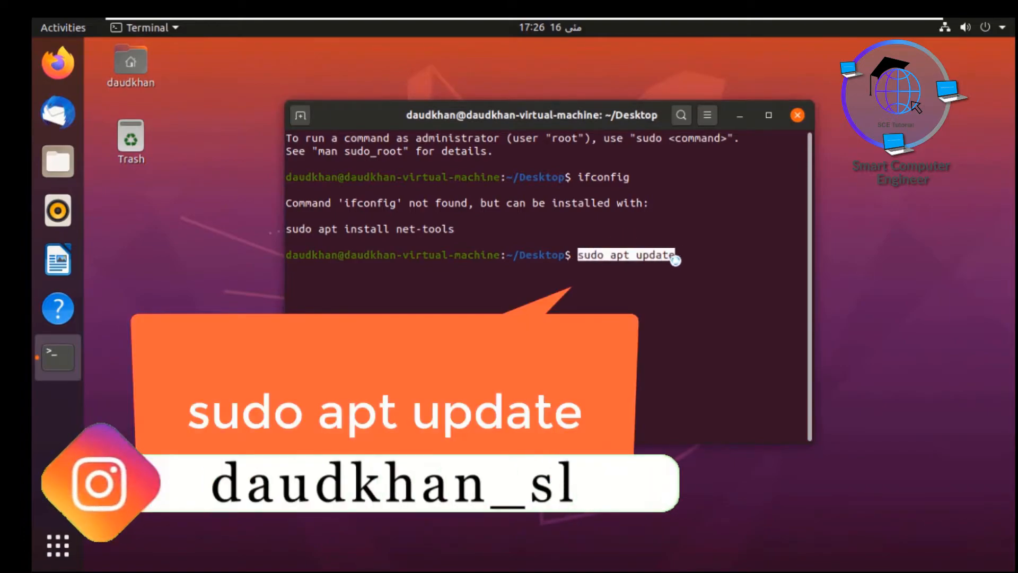
pyautogui.press('Return')
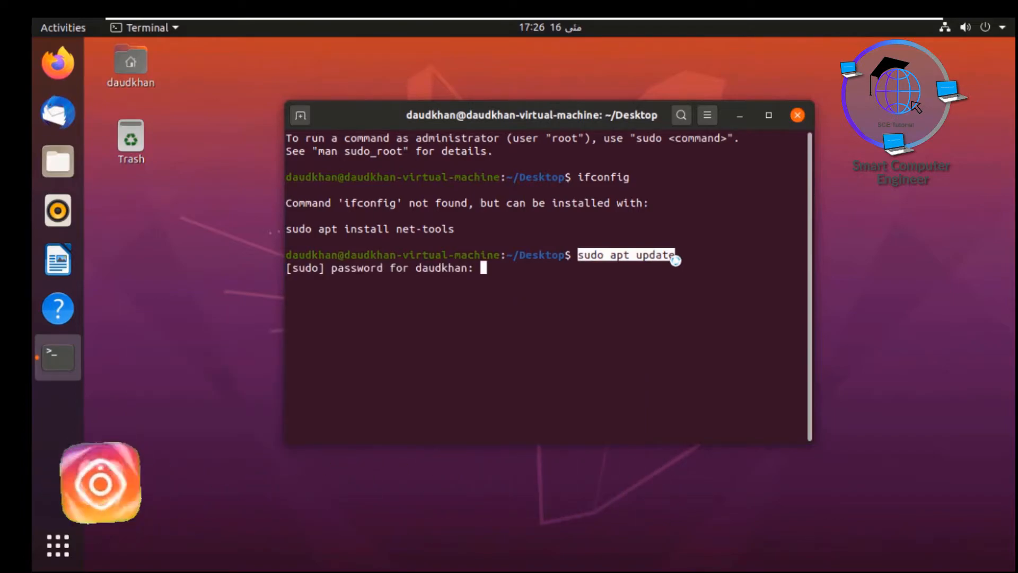
pyautogui.press('Return')
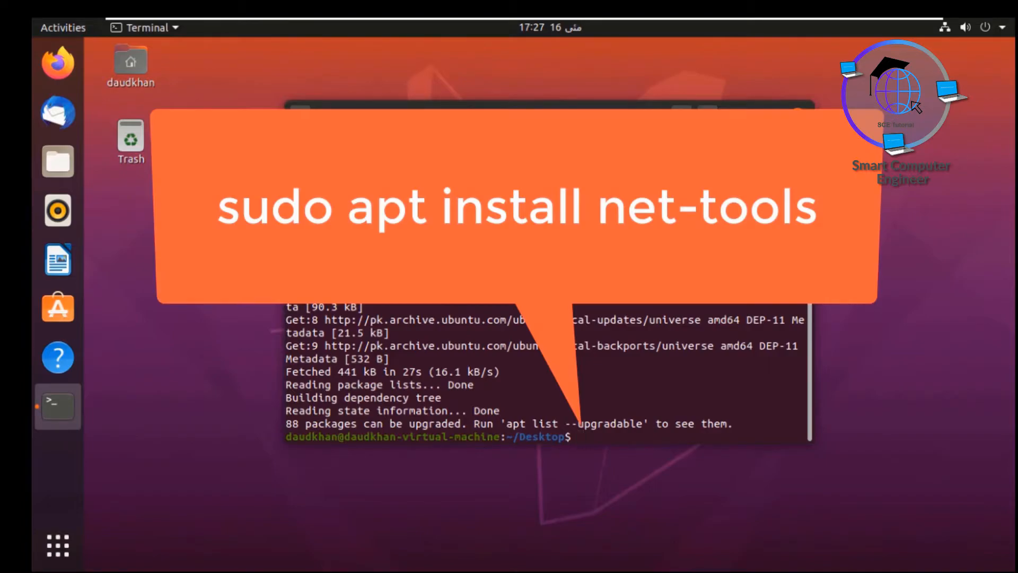
# Step: Install the net-tools package with sudo apt install net-tools in the Ubuntu terminal
pyautogui.write('sudo')
pyautogui.scroll(2, 549, 372)
pyautogui.scroll(-2, 549, 372)
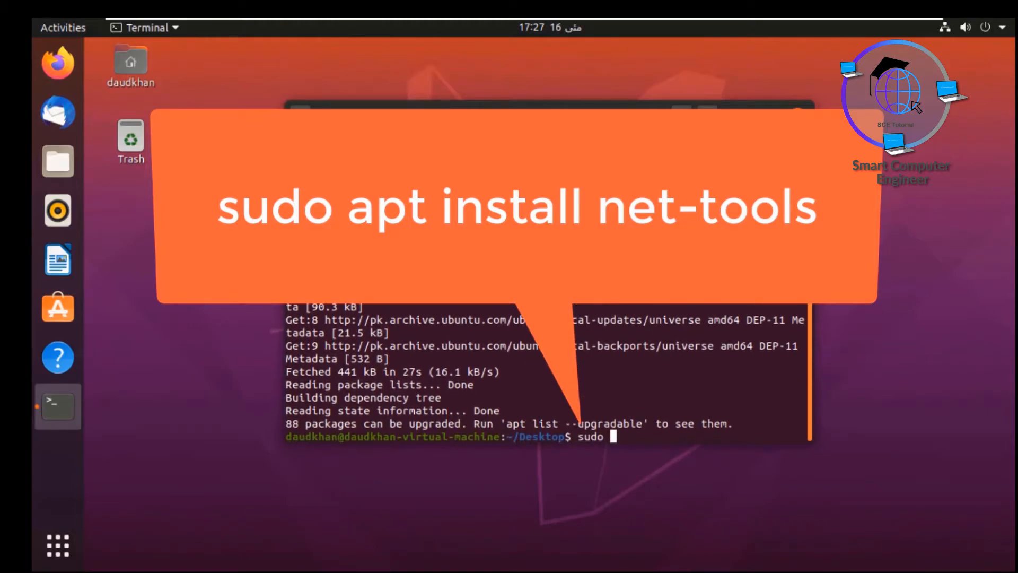
pyautogui.write('apt')
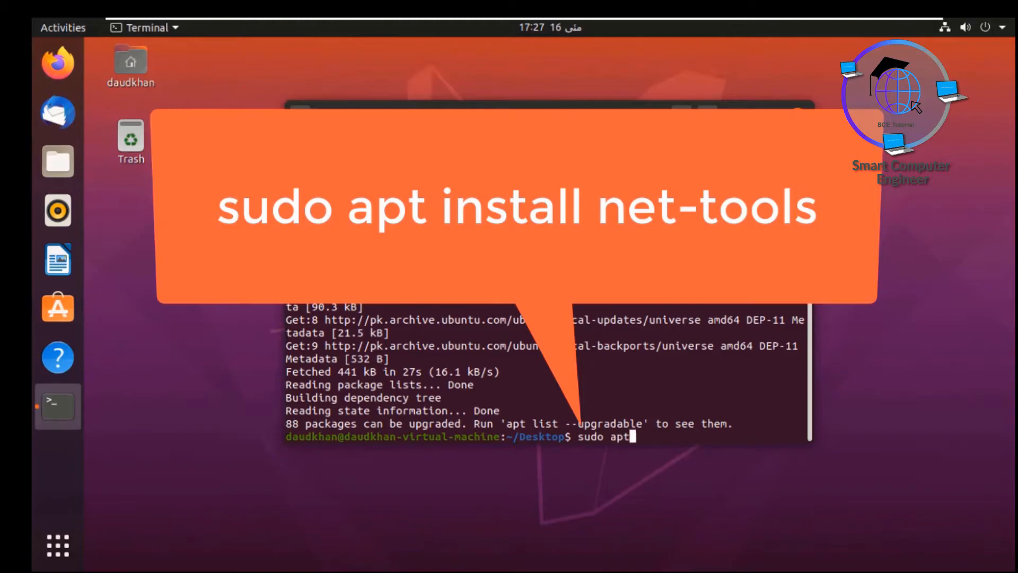
pyautogui.write(' install net-tools')
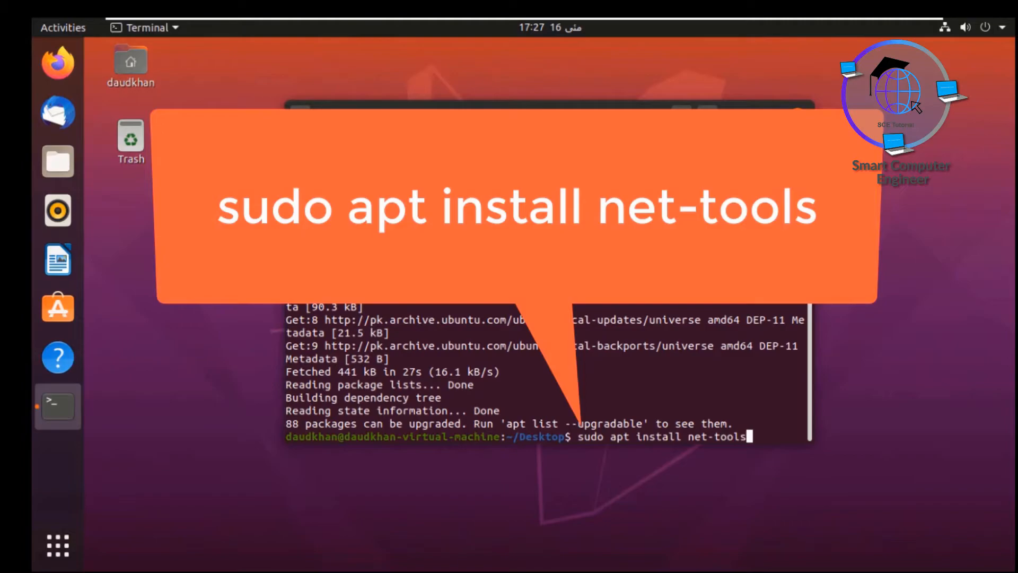
pyautogui.press('Return')
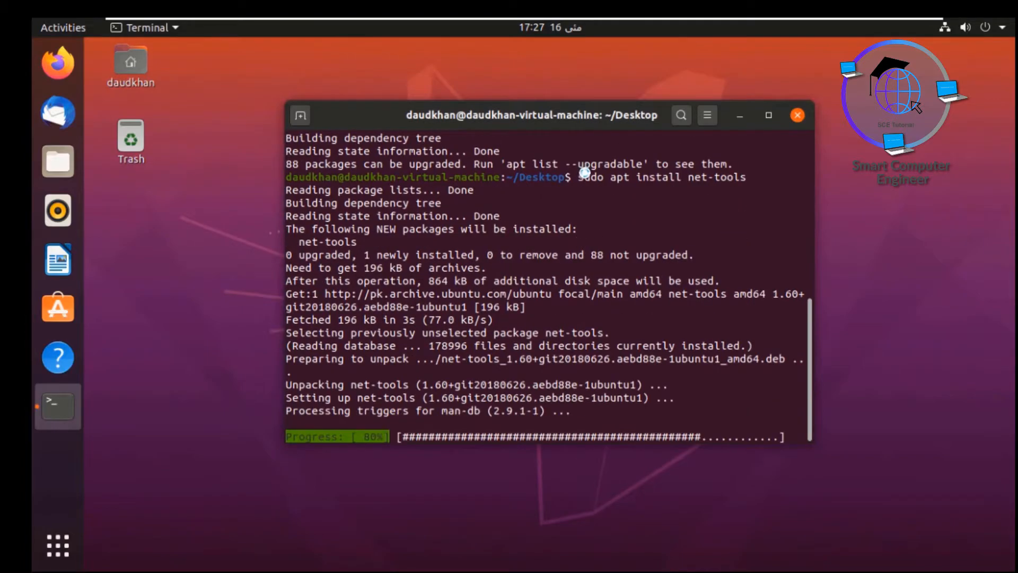
pyautogui.moveTo(581, 176); pyautogui.dragTo(748, 181)
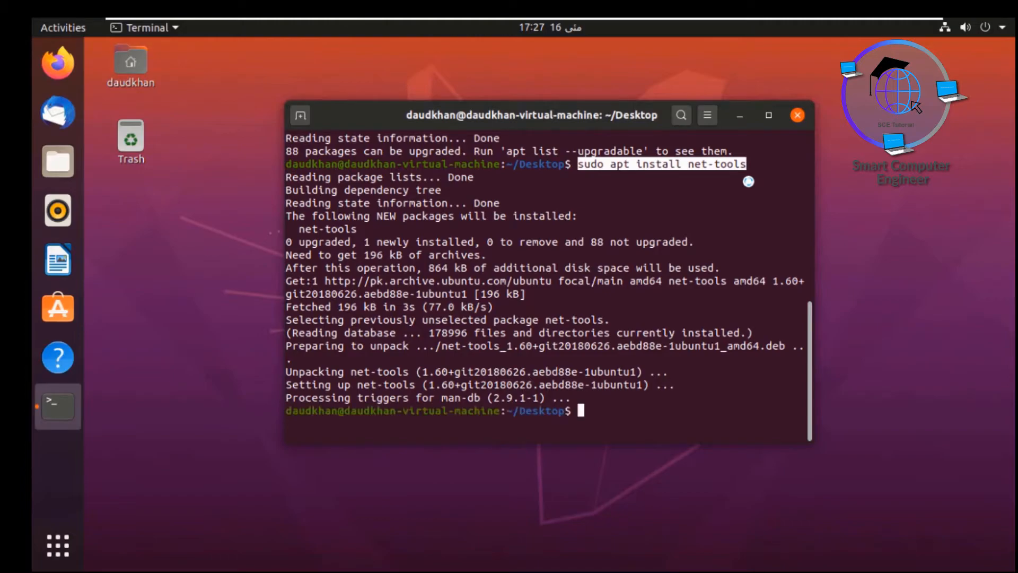
# Step: Run ifconfig and mark the VM's address 192.168.1.130
pyautogui.write('ifconfig')
pyautogui.press('Return')
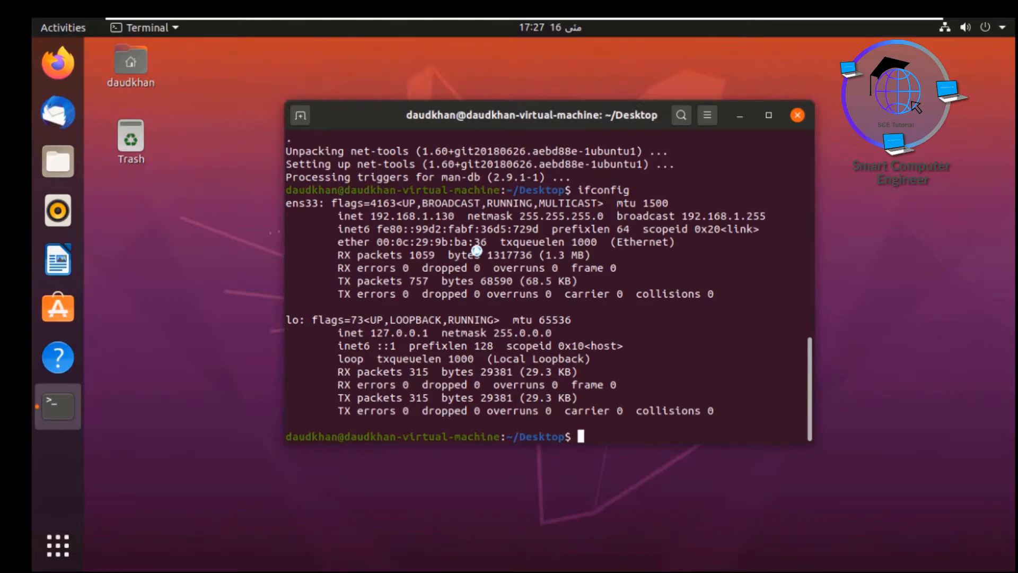
pyautogui.moveTo(375, 217); pyautogui.dragTo(454, 216)
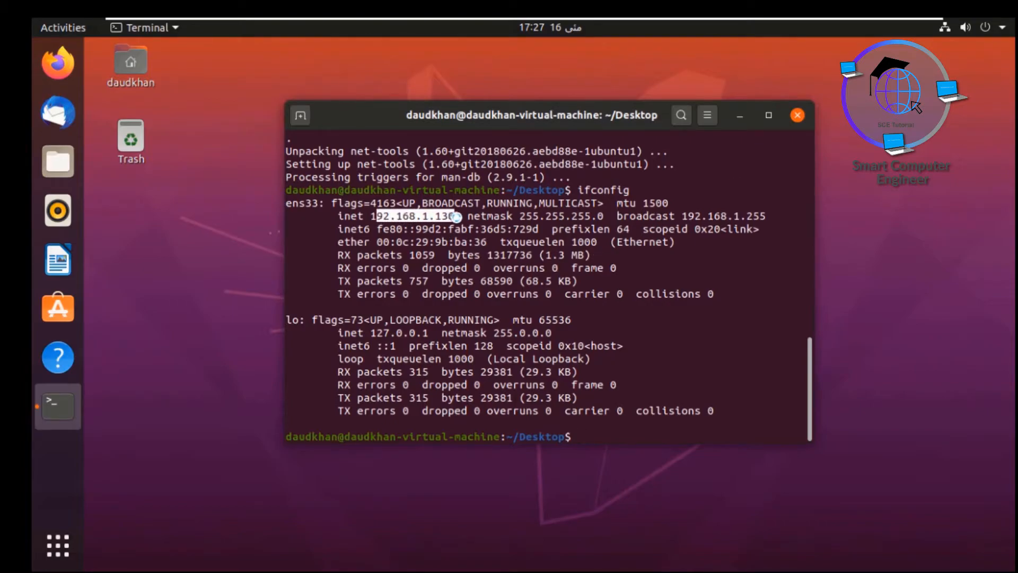
pyautogui.click(602, 432)
# Step: Fix the mistyped command and ping google.com, getting 4 of 4 packets with 0% loss
pyautogui.write('ping google.copm')
pyautogui.press('Return')
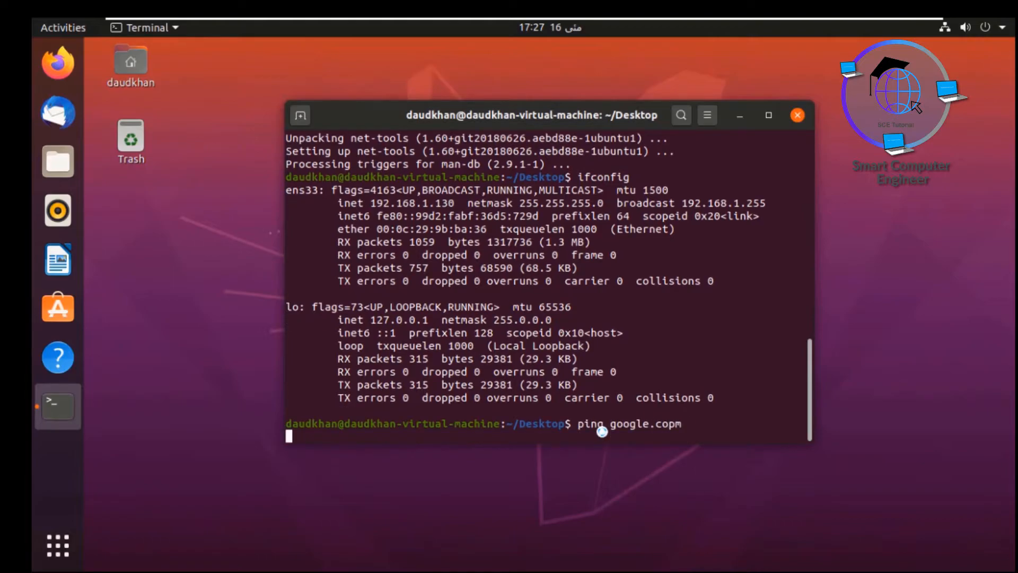
pyautogui.hotkey('ctrl', 'c')
pyautogui.press('Up')
pyautogui.press('BackSpace')
pyautogui.press('BackSpace')
pyautogui.write('m')
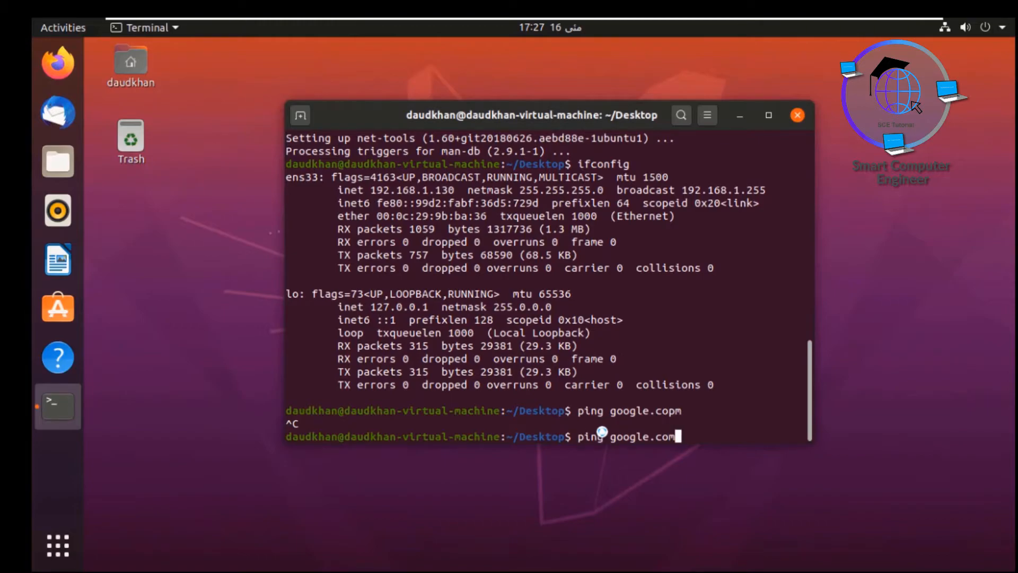
pyautogui.press('Return')
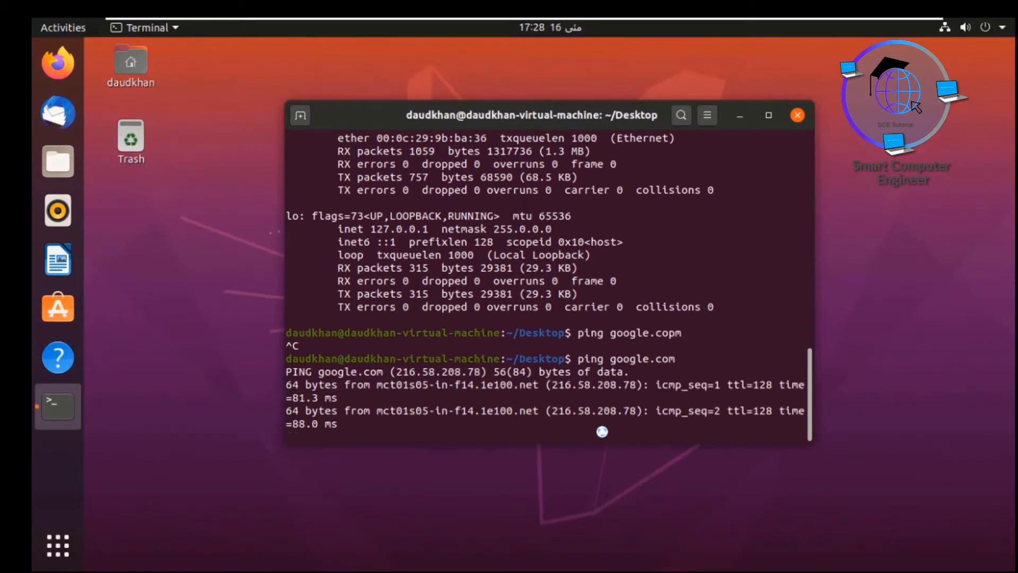
pyautogui.hotkey('ctrl', 'c')
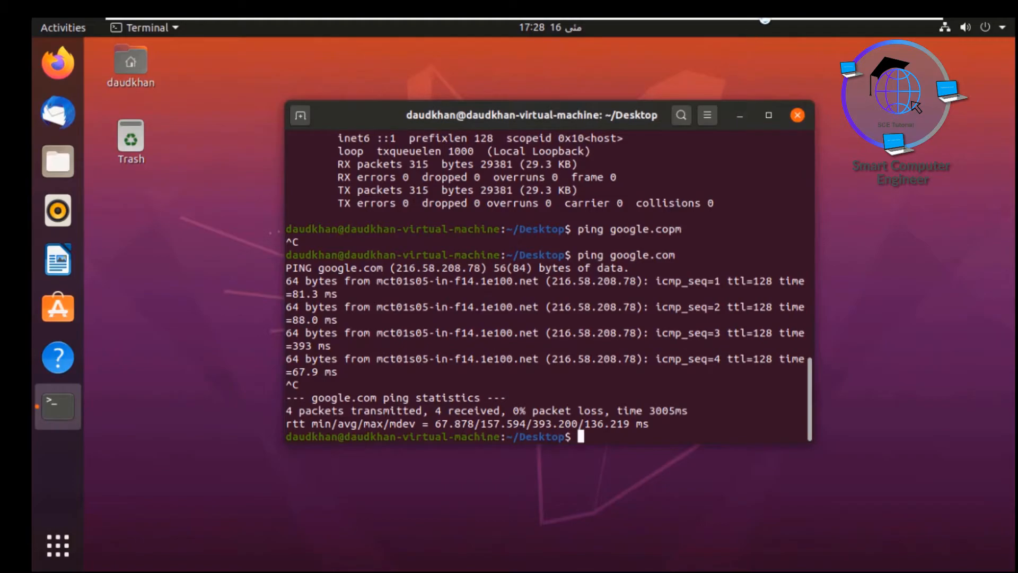
pyautogui.moveTo(764, 22)
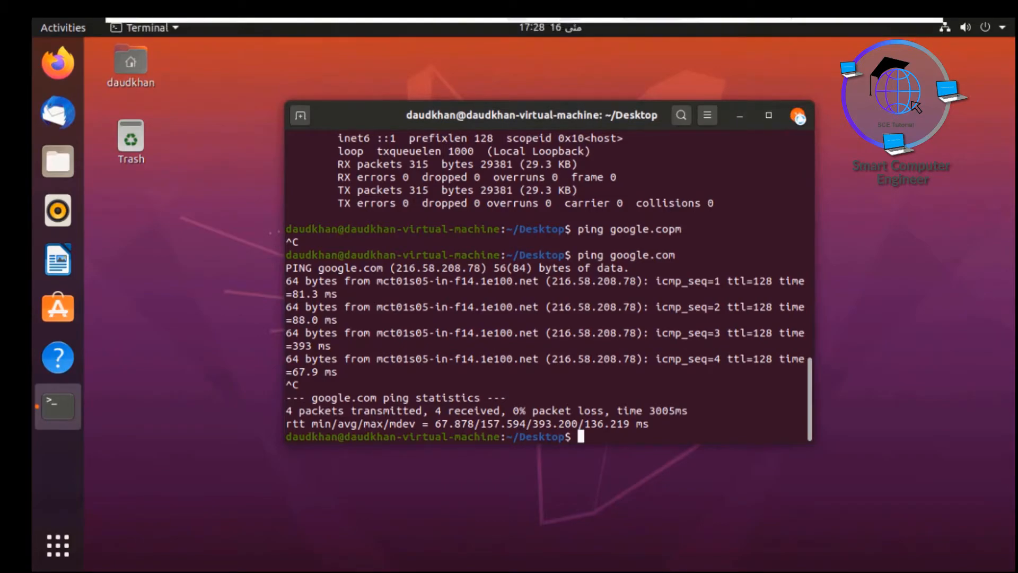
# Step: Close the terminal and set the forest photo as the Ubuntu desktop wallpaper in Settings
pyautogui.click(798, 117)
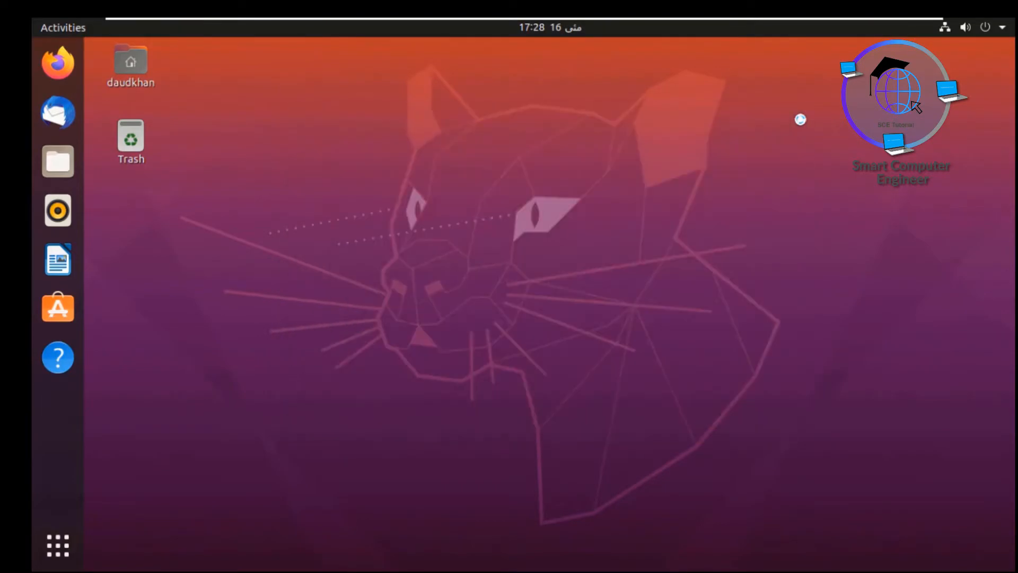
pyautogui.moveTo(732, 22)
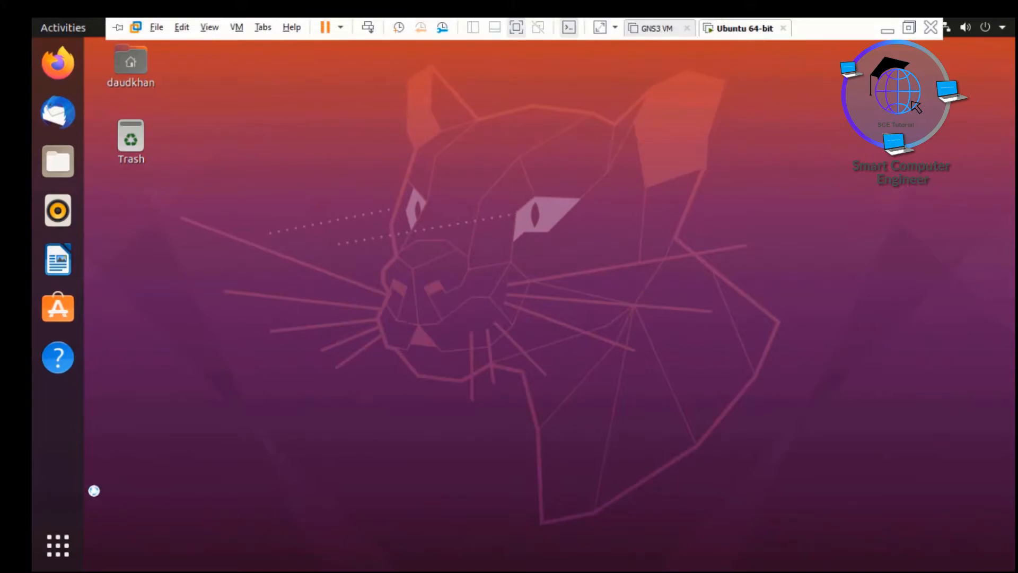
pyautogui.click(1000, 29)
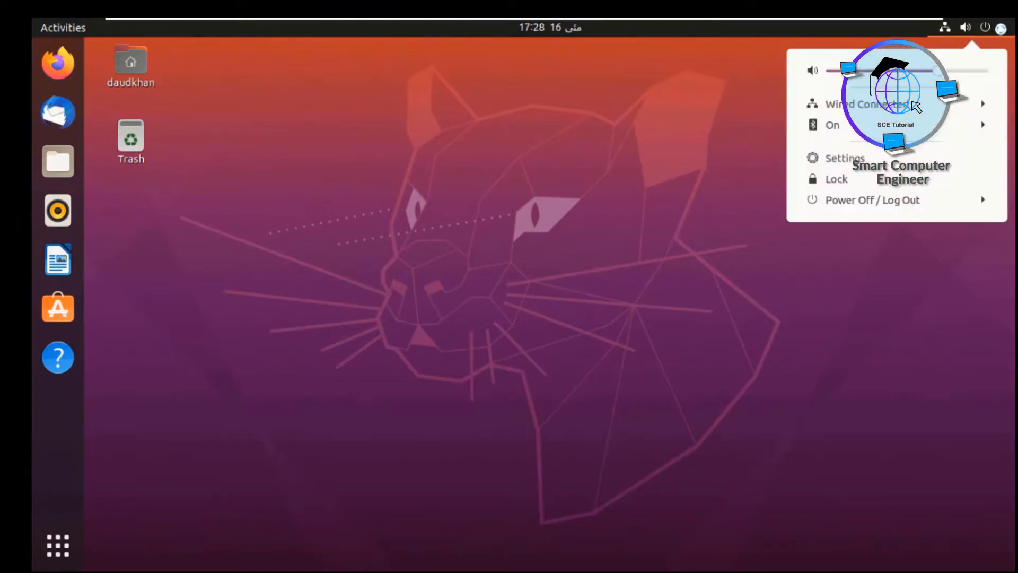
pyautogui.click(862, 158)
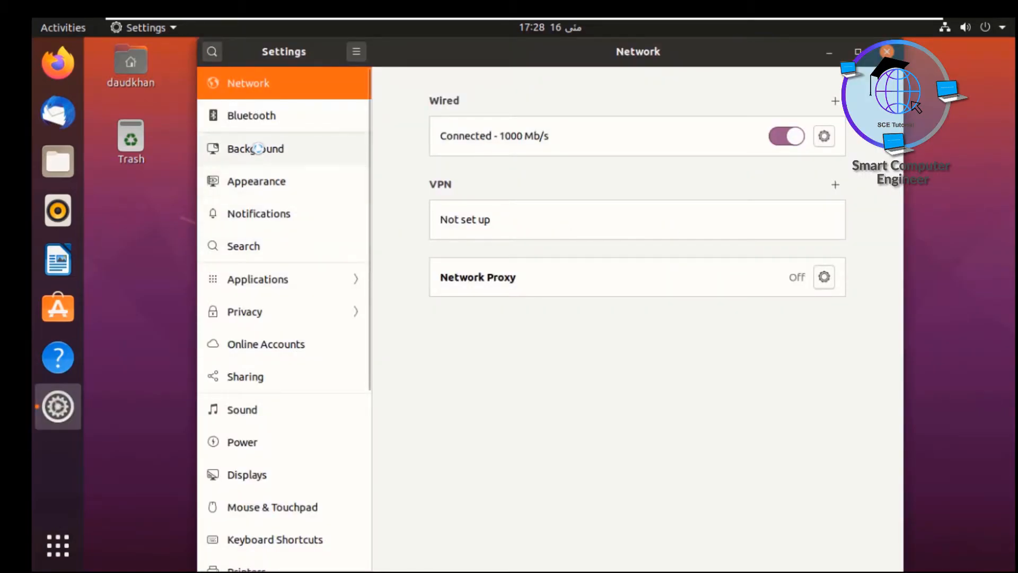
pyautogui.click(257, 148)
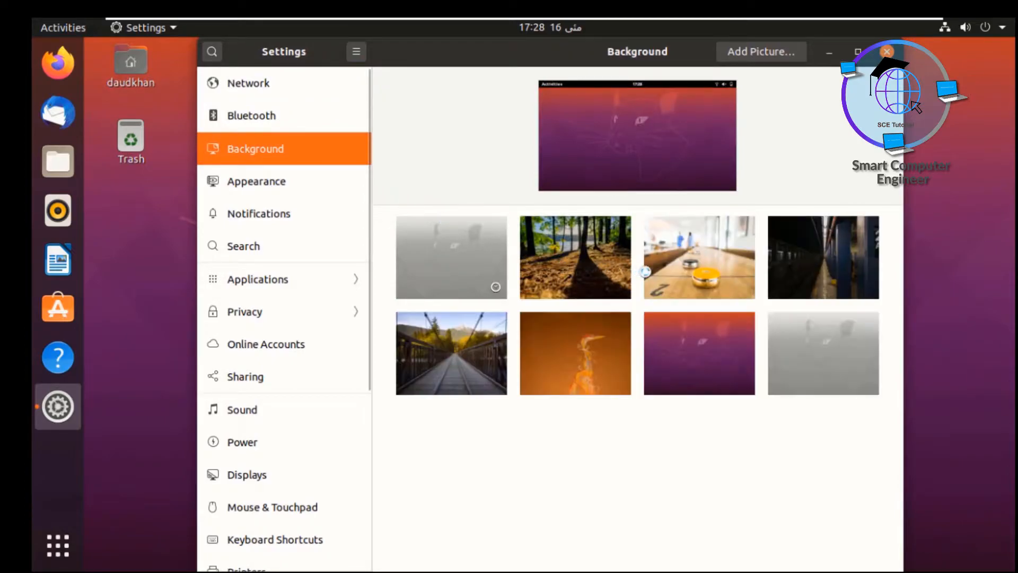
pyautogui.click(564, 267)
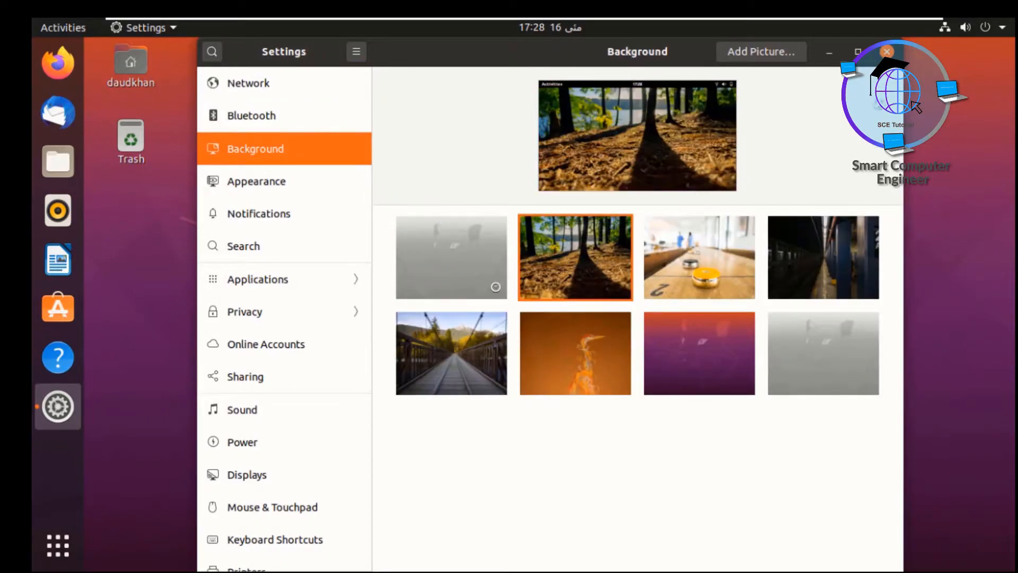
# Step: Close Settings and expand the Power Off / Log Out options in the system menu
pyautogui.click(886, 51)
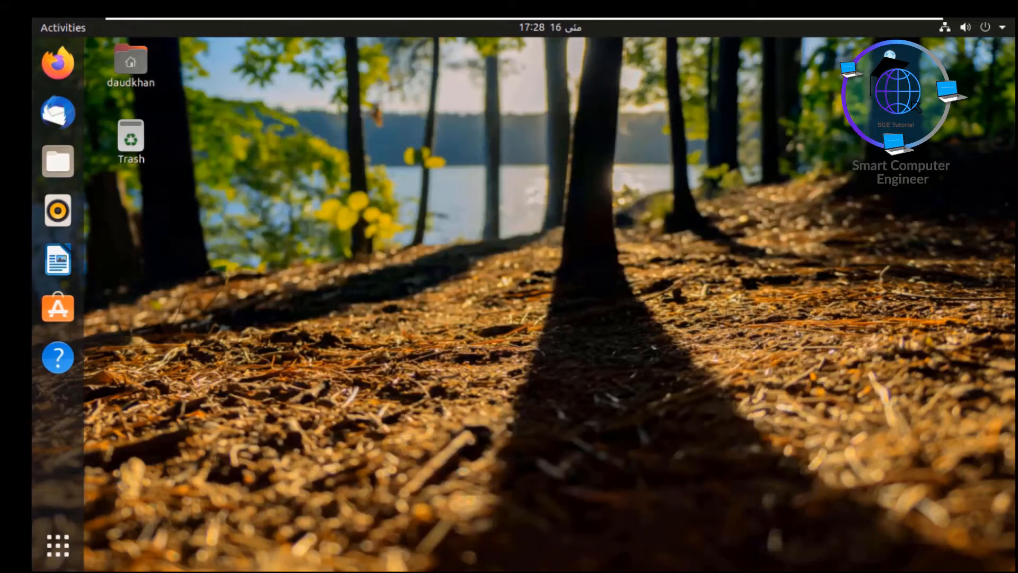
pyautogui.click(990, 28)
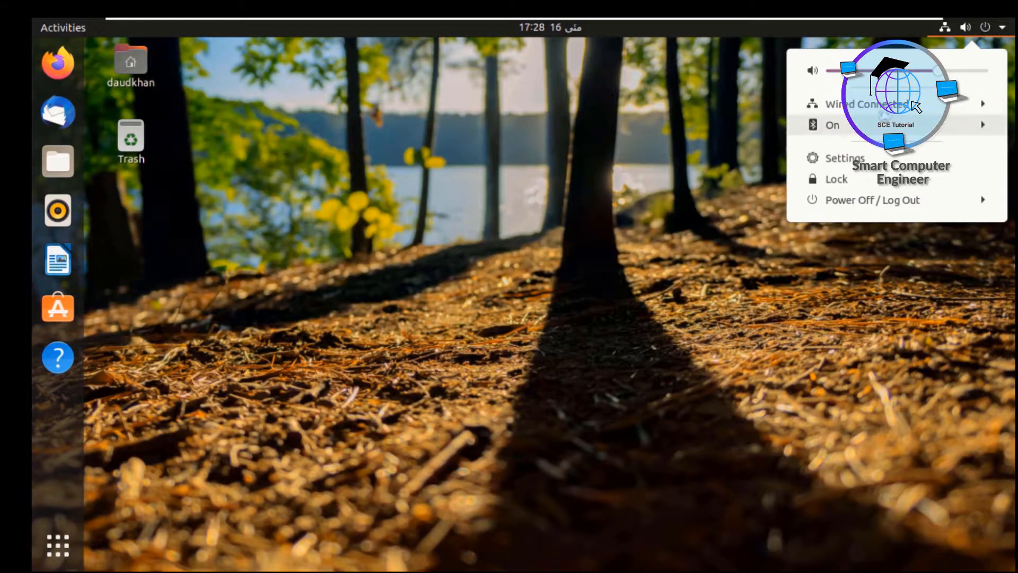
pyautogui.click(846, 201)
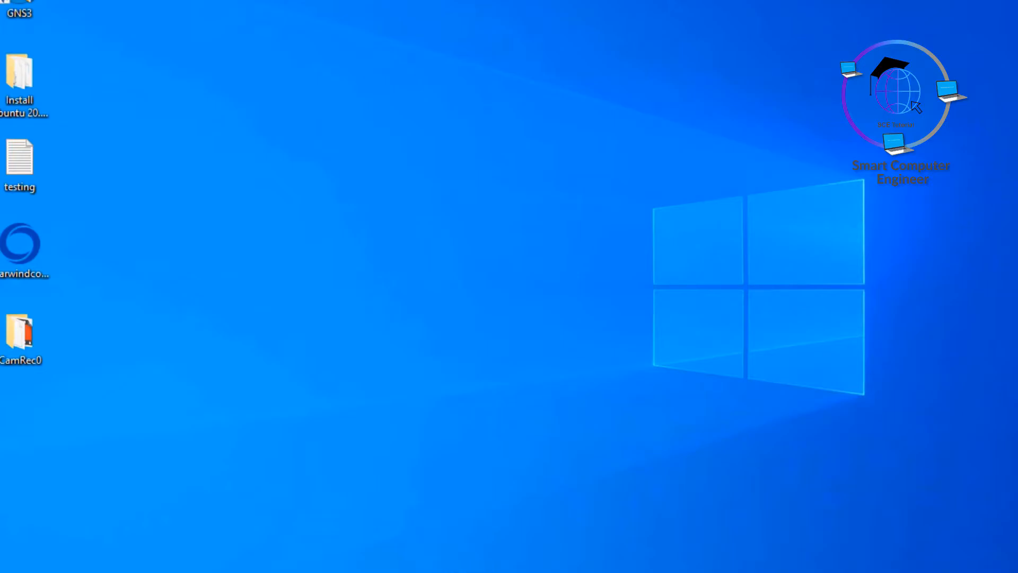
# Step: Google 'starwind v2v converter', open the StarWind result and go to its Download form
pyautogui.moveTo(318, 565)
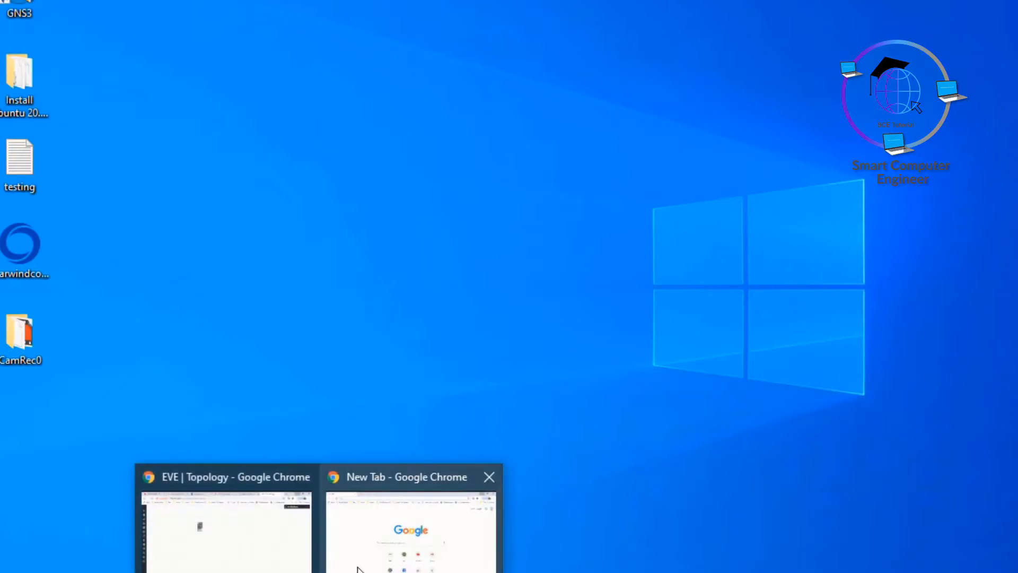
pyautogui.click(408, 523)
pyautogui.write('s')
pyautogui.write('t')
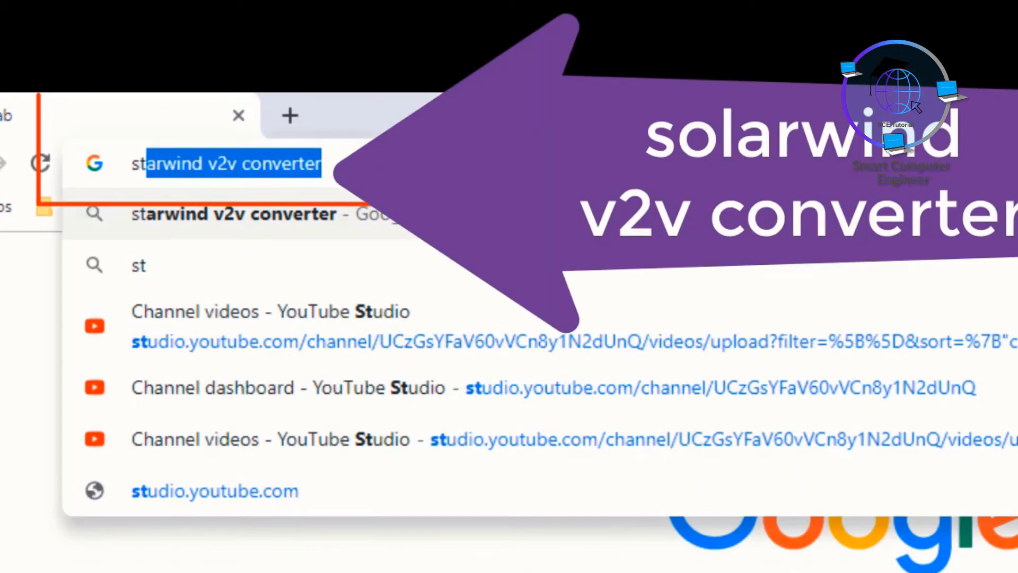
pyautogui.write('arwind v2')
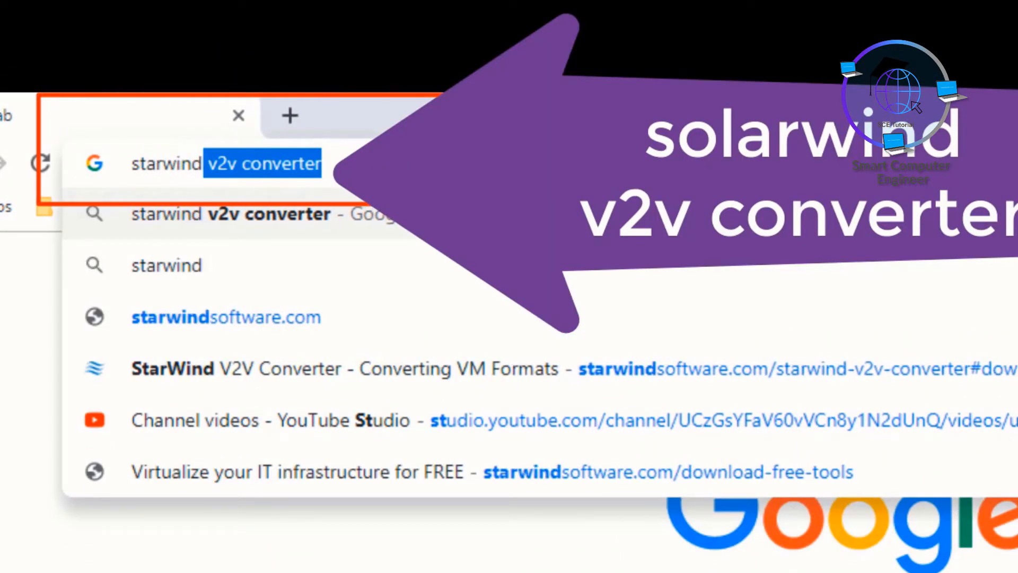
pyautogui.write('v converter')
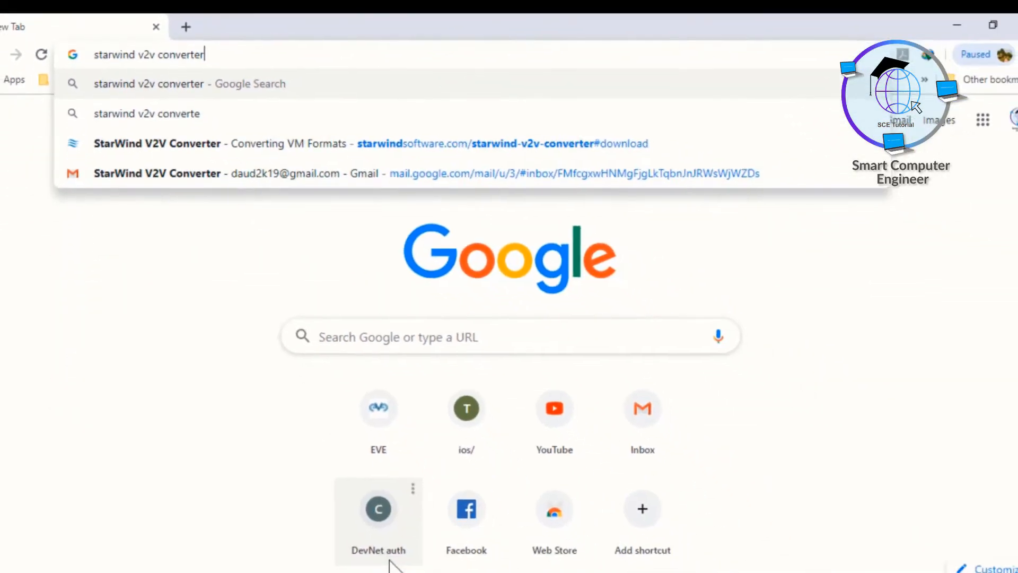
pyautogui.press('Return')
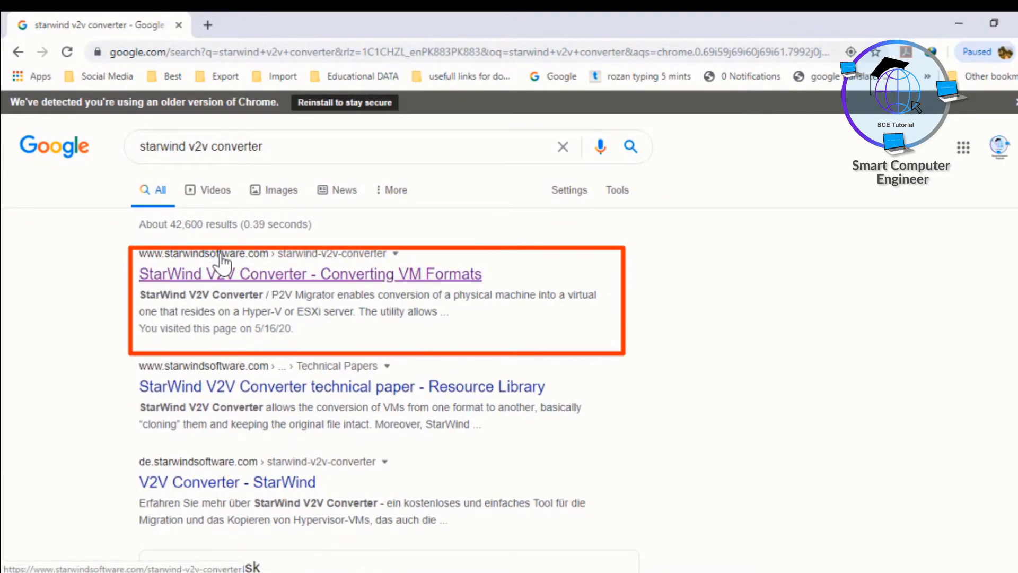
pyautogui.click(284, 274)
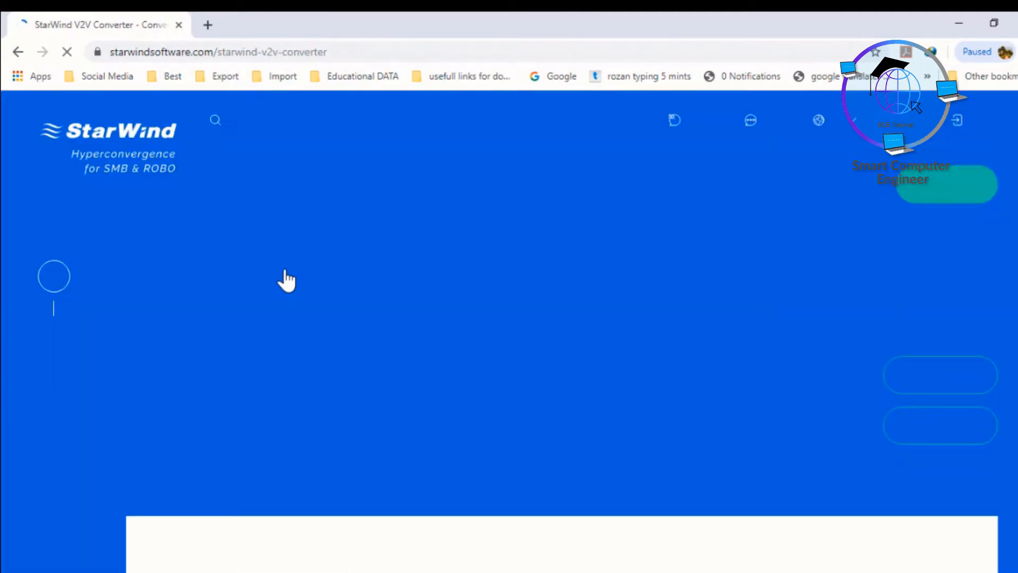
pyautogui.click(938, 194)
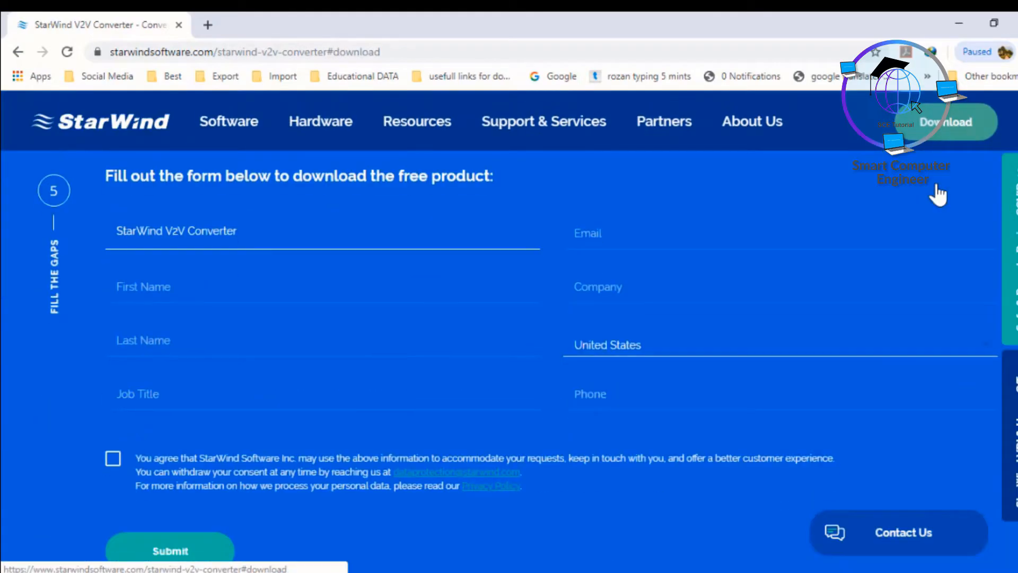
# Step: Fill in the user's first and last name and job title 'student', tick consent, and submit the form
pyautogui.click(187, 295)
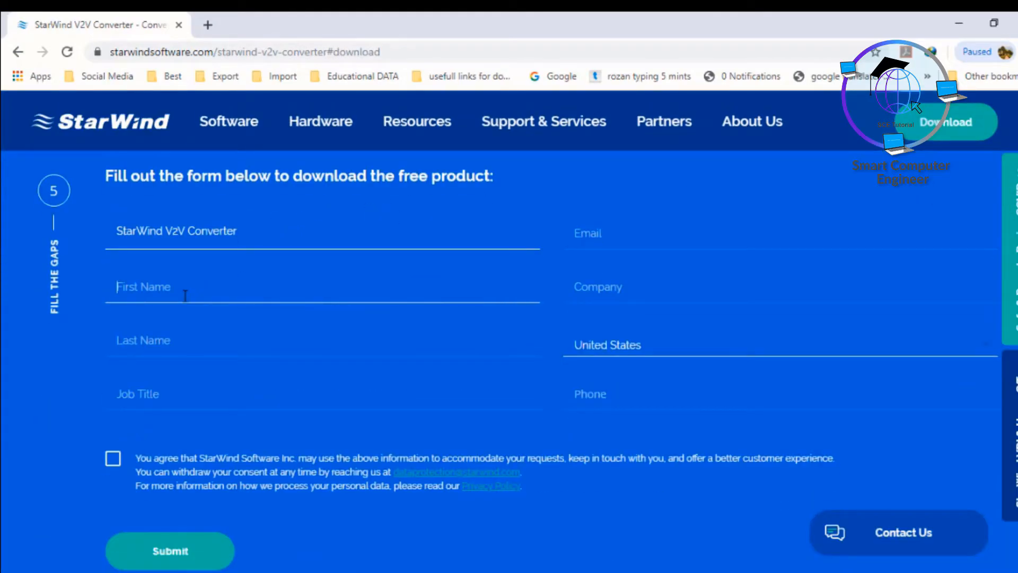
pyautogui.press('Tab')
pyautogui.press('Tab')
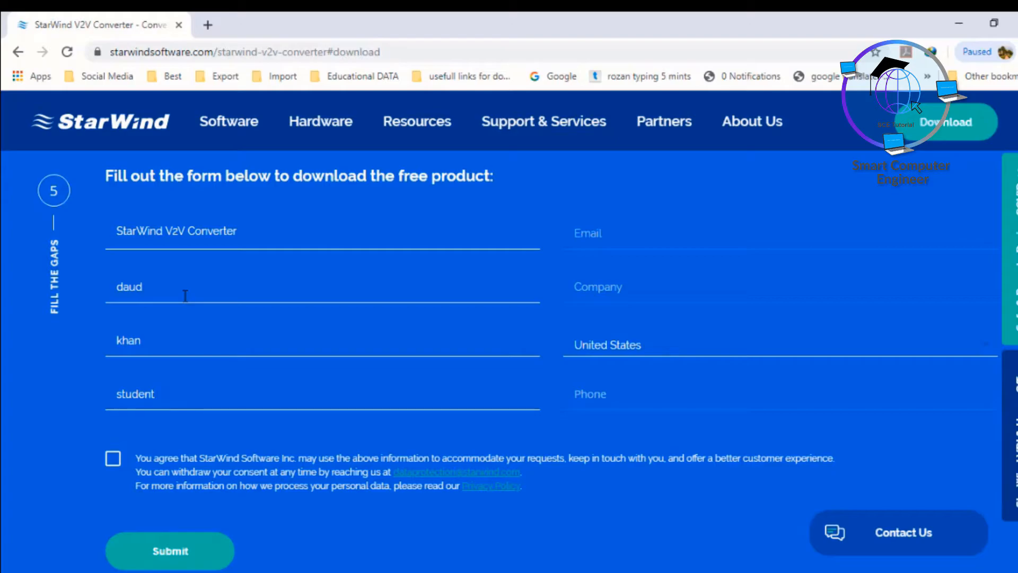
pyautogui.press('Tab')
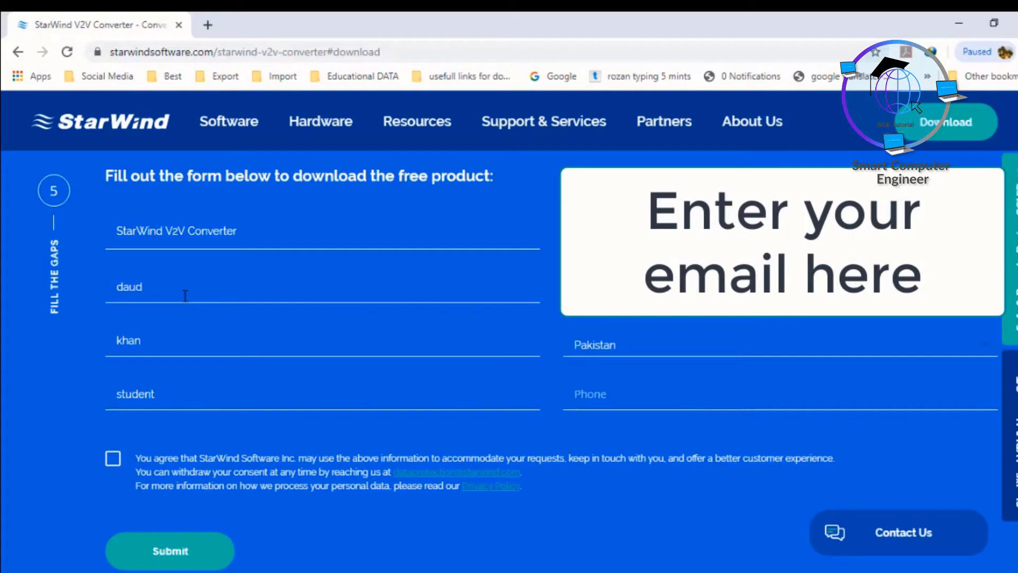
pyautogui.click(113, 458)
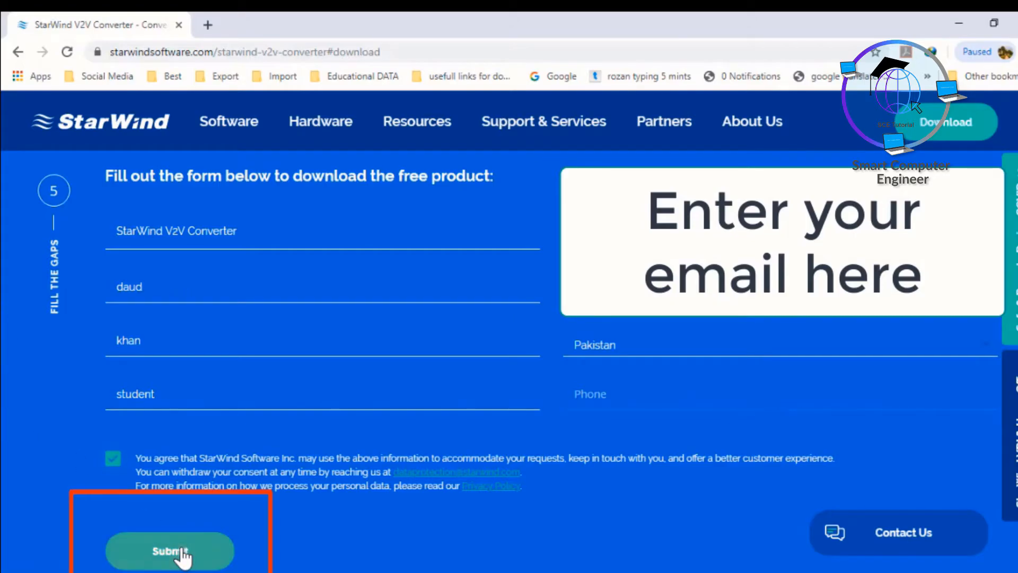
pyautogui.click(180, 552)
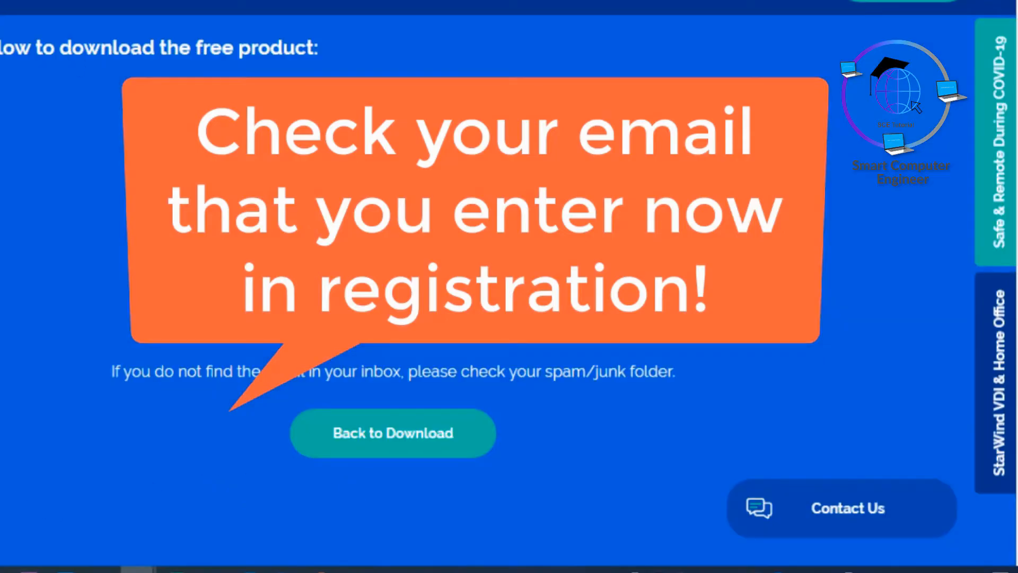
# Step: Go to gmail.com in a new browser tab
pyautogui.hotkey('ctrl', 't')
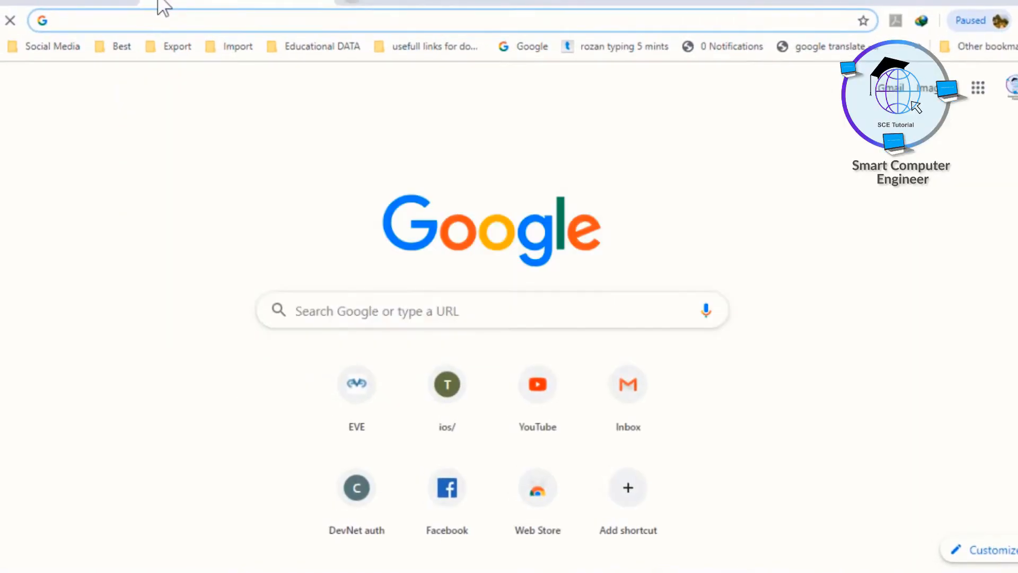
pyautogui.write('gmail.com')
pyautogui.press('Return')
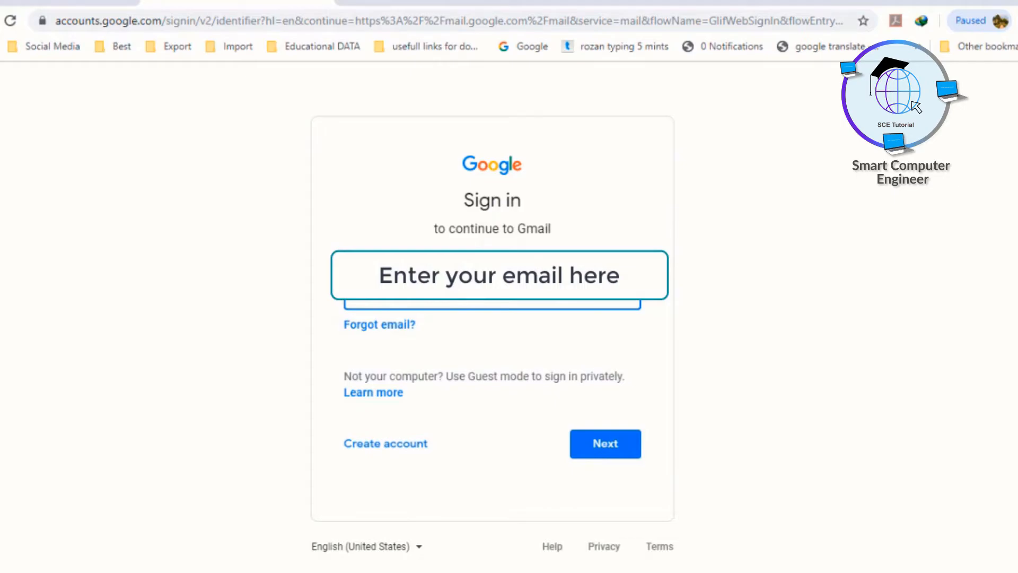
# Step: Sign in to Gmail by entering the account password
pyautogui.press('Return')
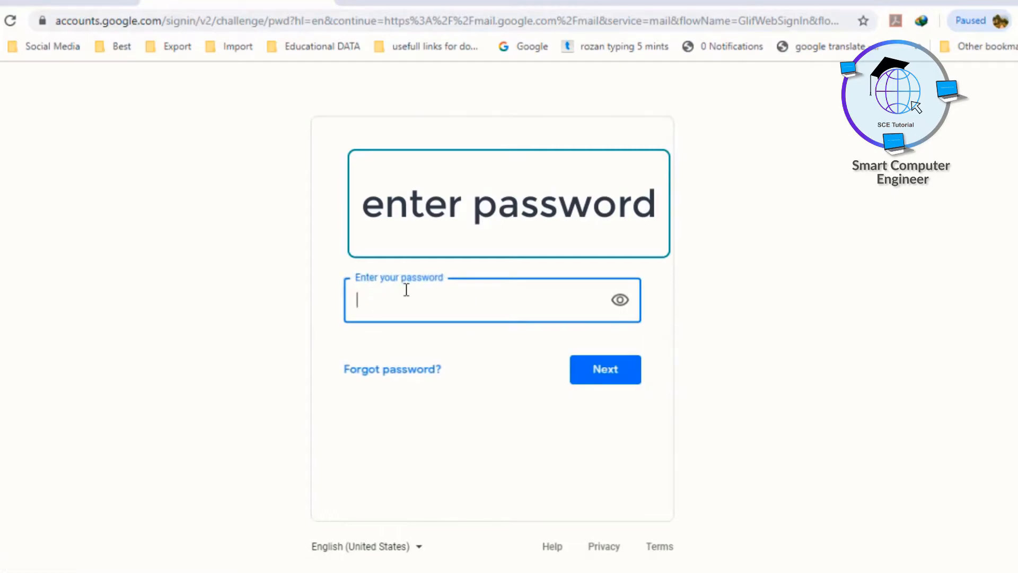
pyautogui.write('••••••••')
pyautogui.press('Return')
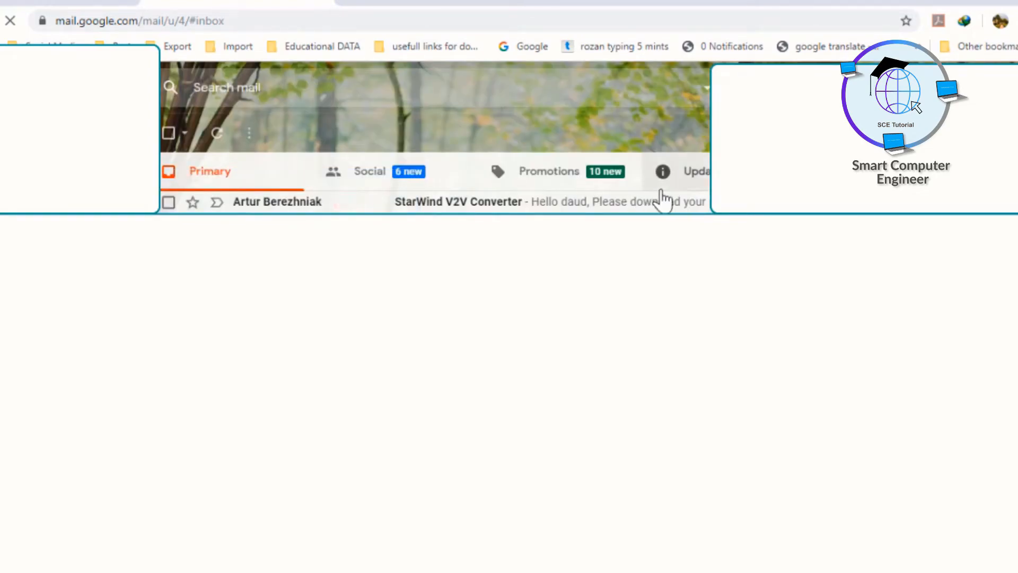
# Step: Open the StarWind V2V Converter email and download starwindconverter.exe from its link
pyautogui.click(548, 206)
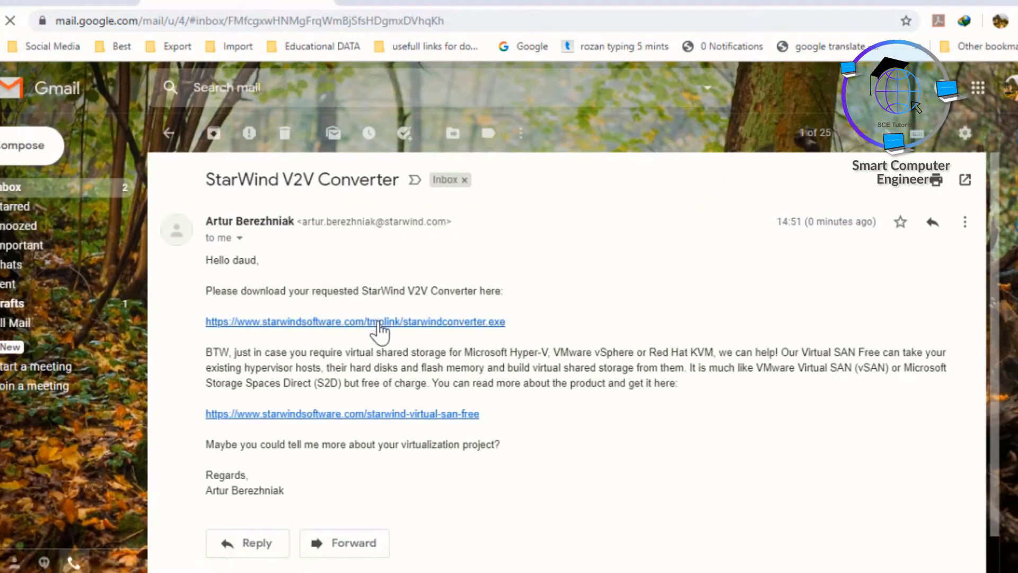
pyautogui.click(379, 323)
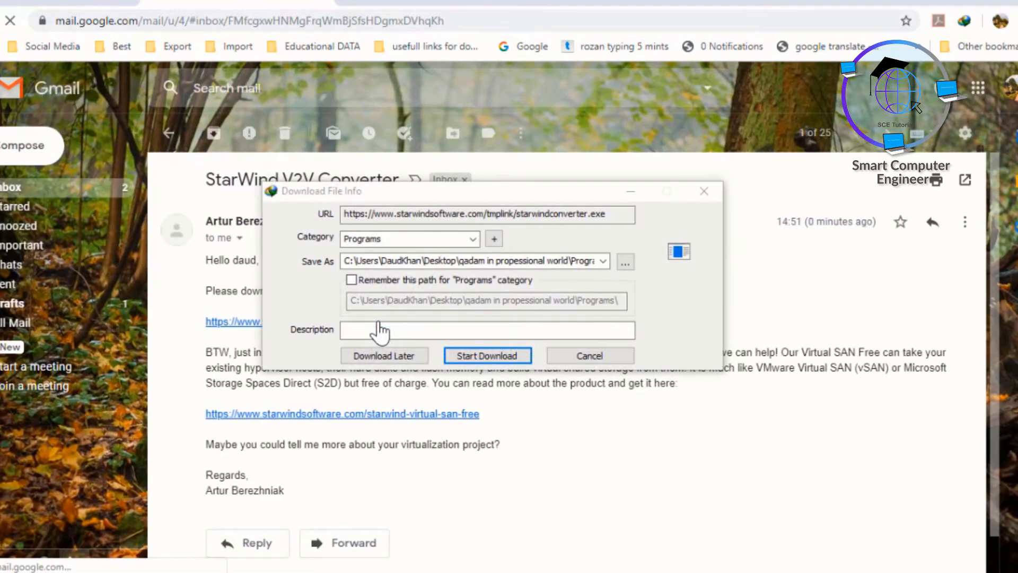
pyautogui.click(491, 355)
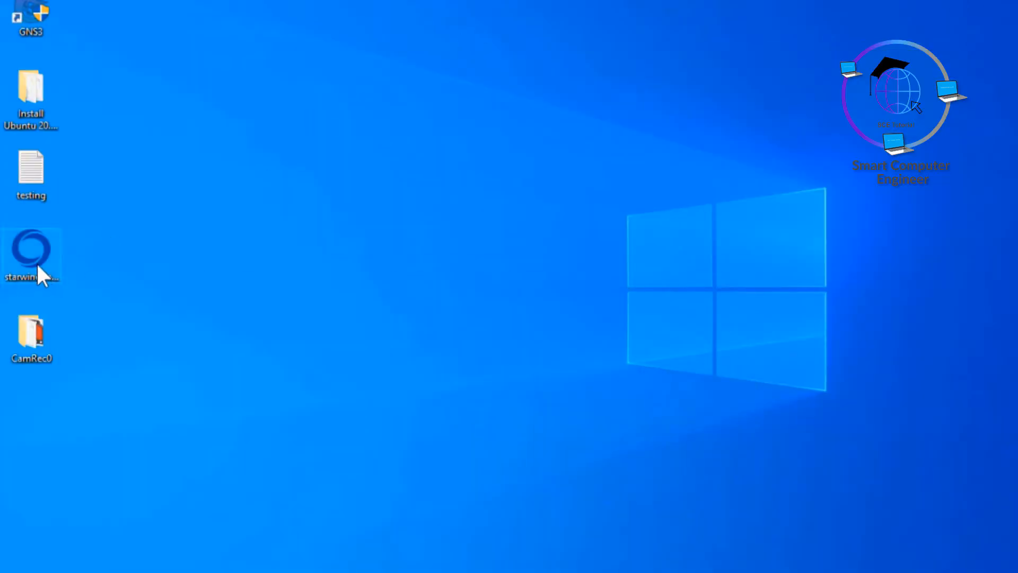
# Step: Install StarWind V2V Converter 9.0.0.202 as administrator with default folder and desktop shortcut, then finish setup
pyautogui.rightClick(36, 255)
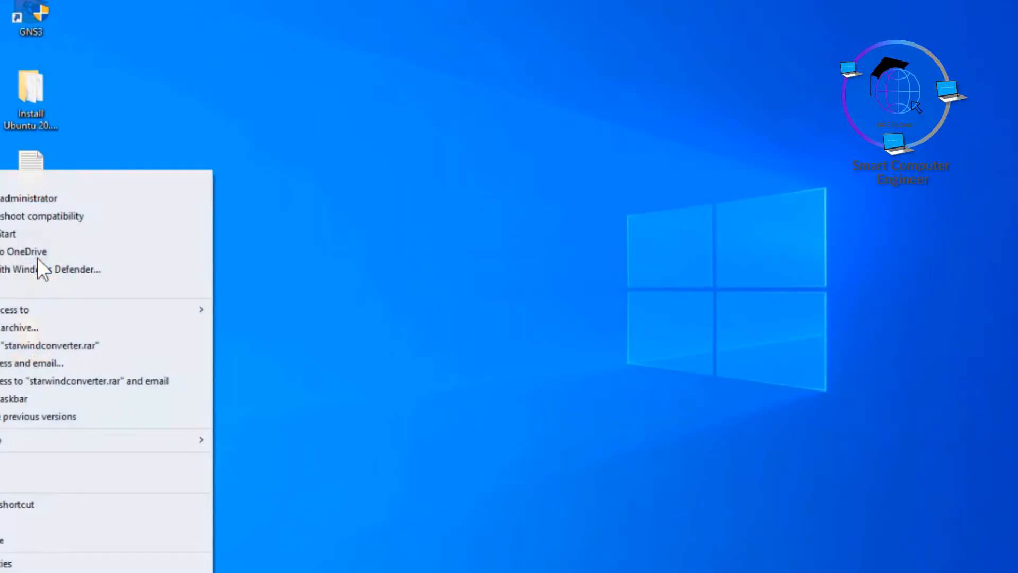
pyautogui.click(39, 201)
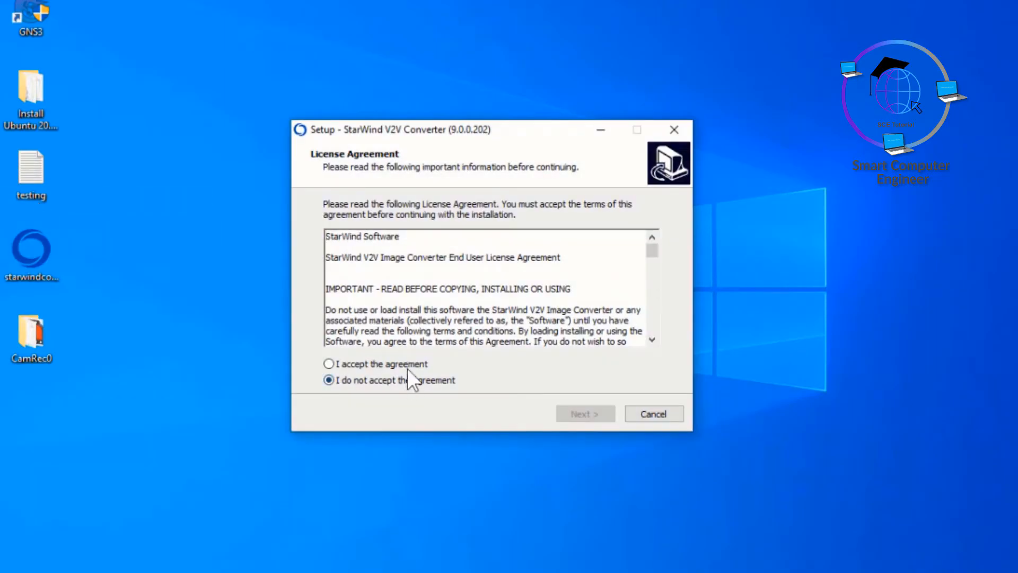
pyautogui.click(407, 364)
pyautogui.click(579, 411)
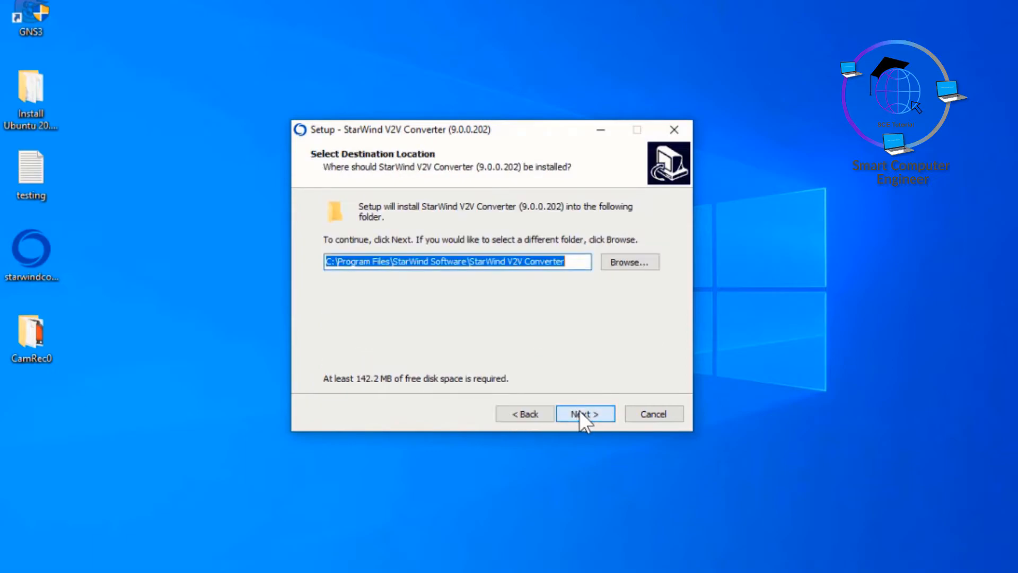
pyautogui.click(579, 410)
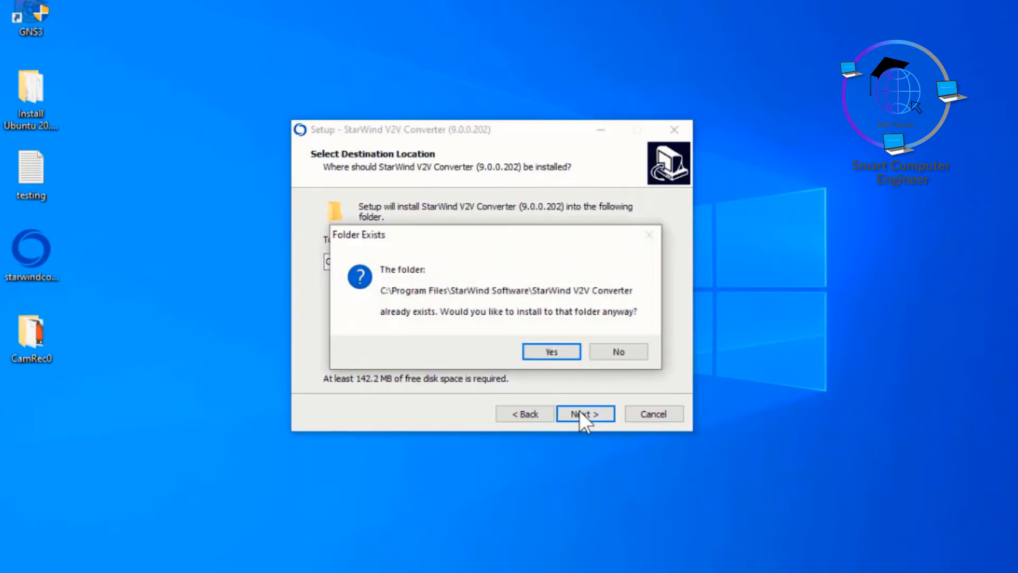
pyautogui.click(554, 349)
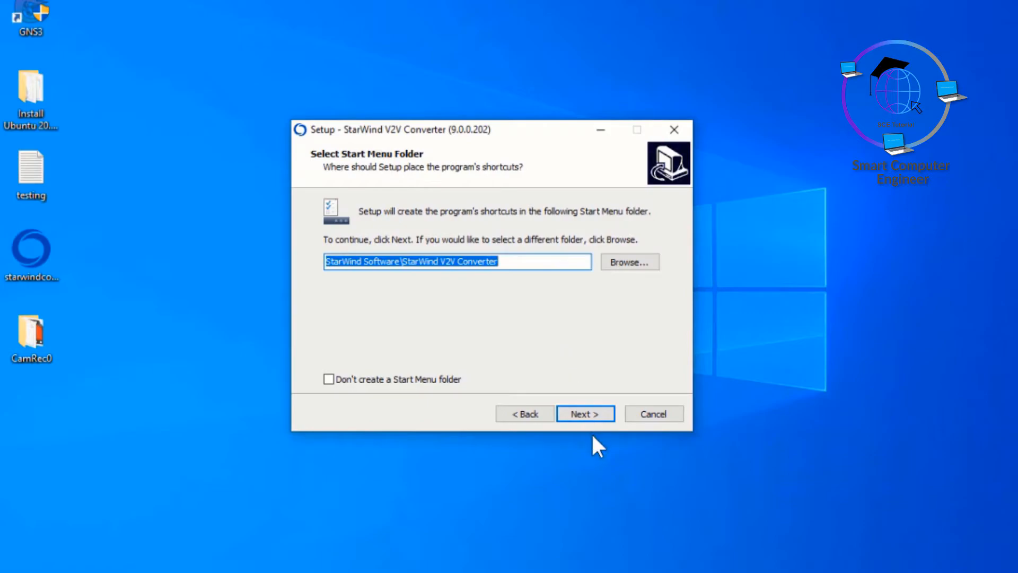
pyautogui.click(592, 412)
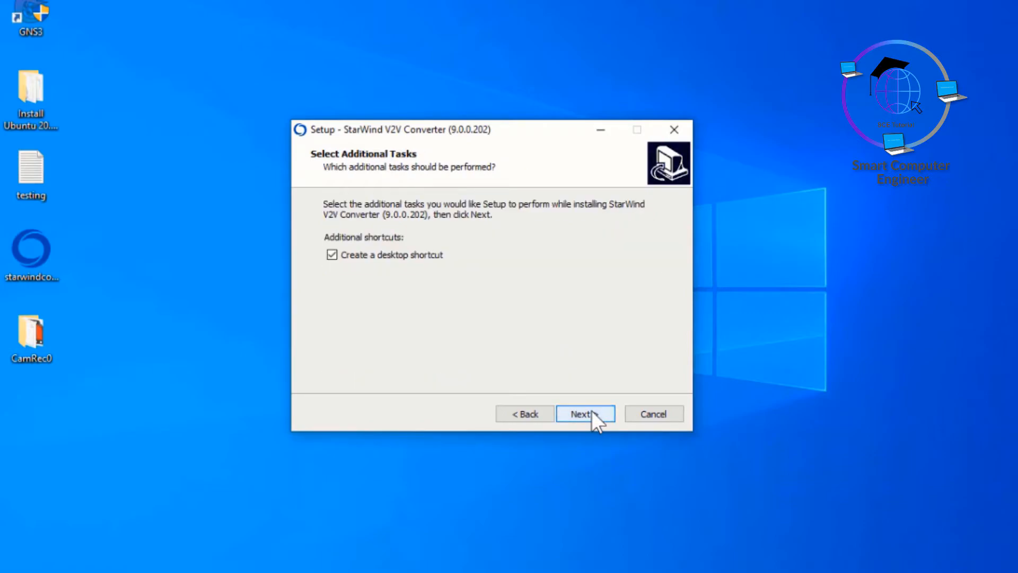
pyautogui.click(592, 414)
pyautogui.click(591, 412)
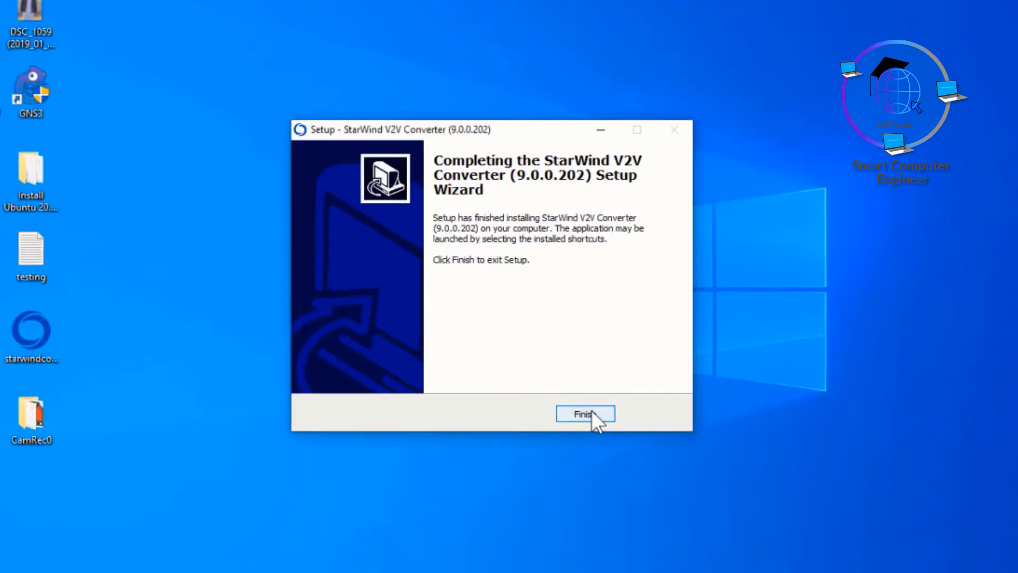
pyautogui.click(586, 412)
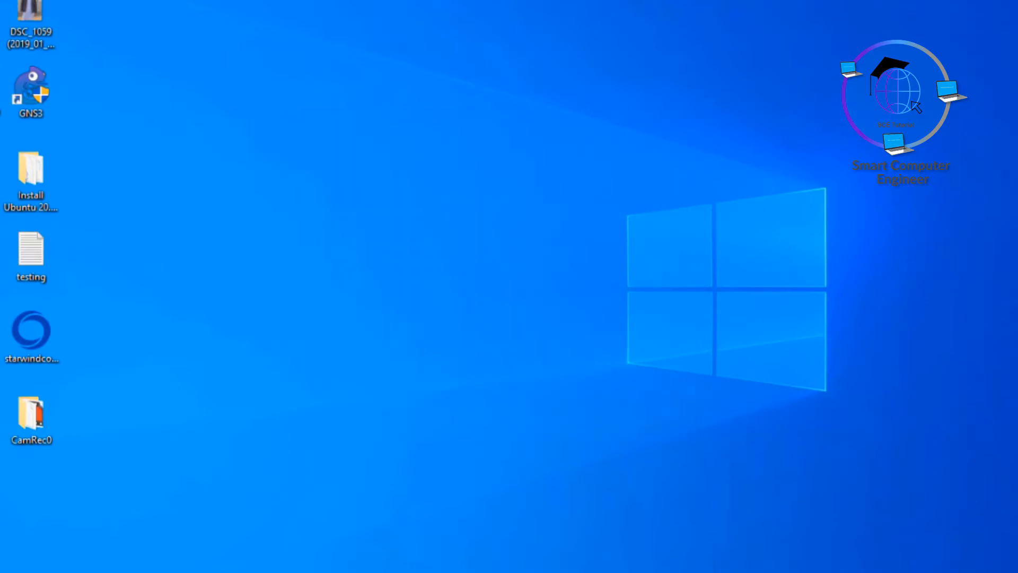
# Step: Launch StarWind V2V Converter and pick E:\Ubuntu 64-bit\Ubuntu 64-bit.vmdk as the local source file
pyautogui.press('super')
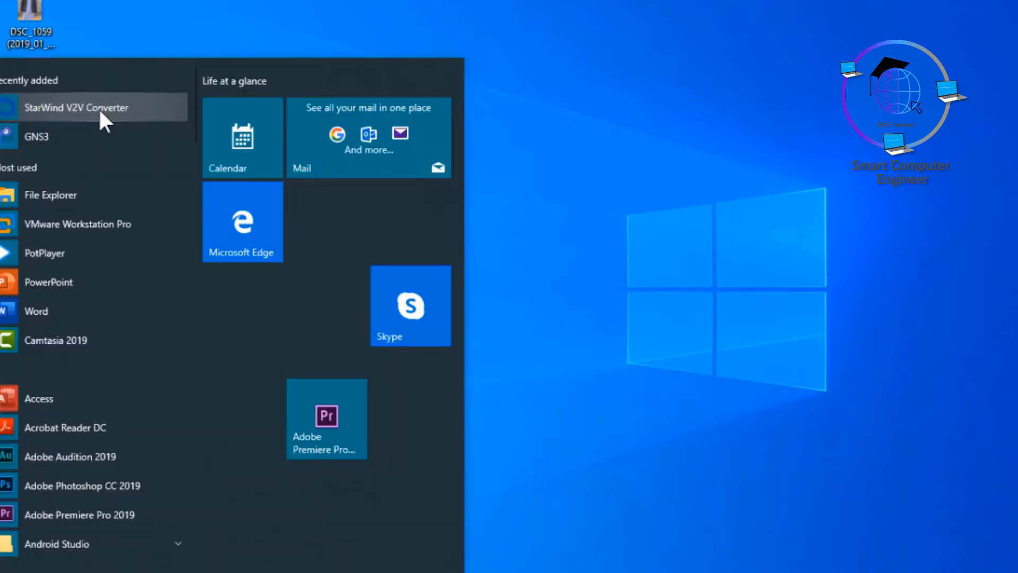
pyautogui.click(101, 110)
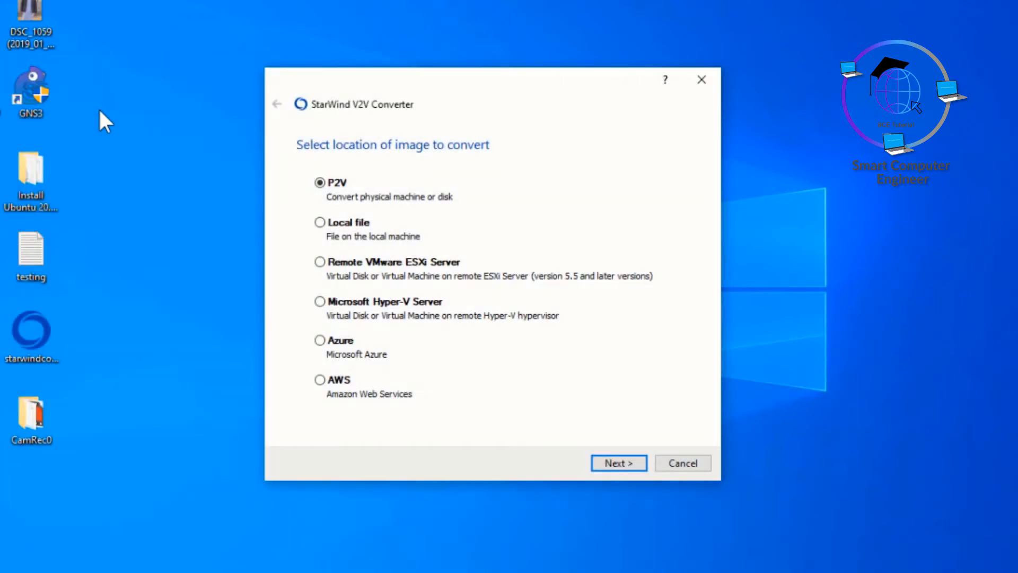
pyautogui.click(355, 223)
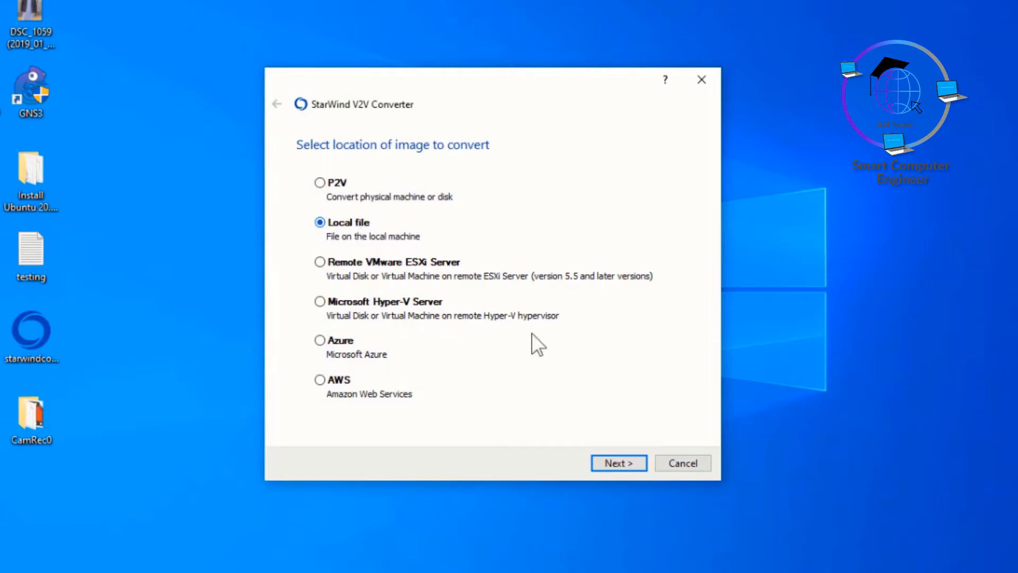
pyautogui.click(609, 462)
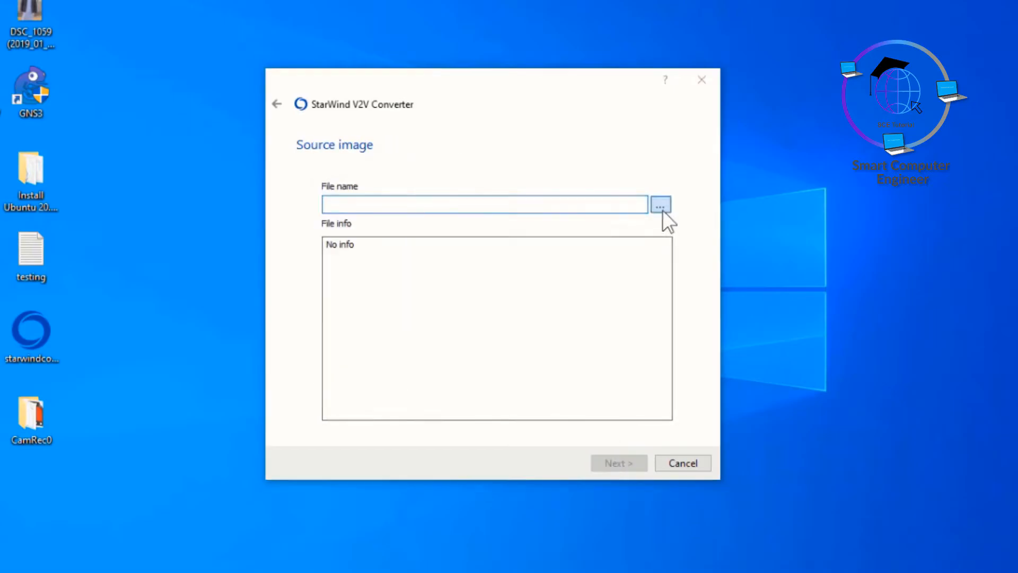
pyautogui.click(661, 206)
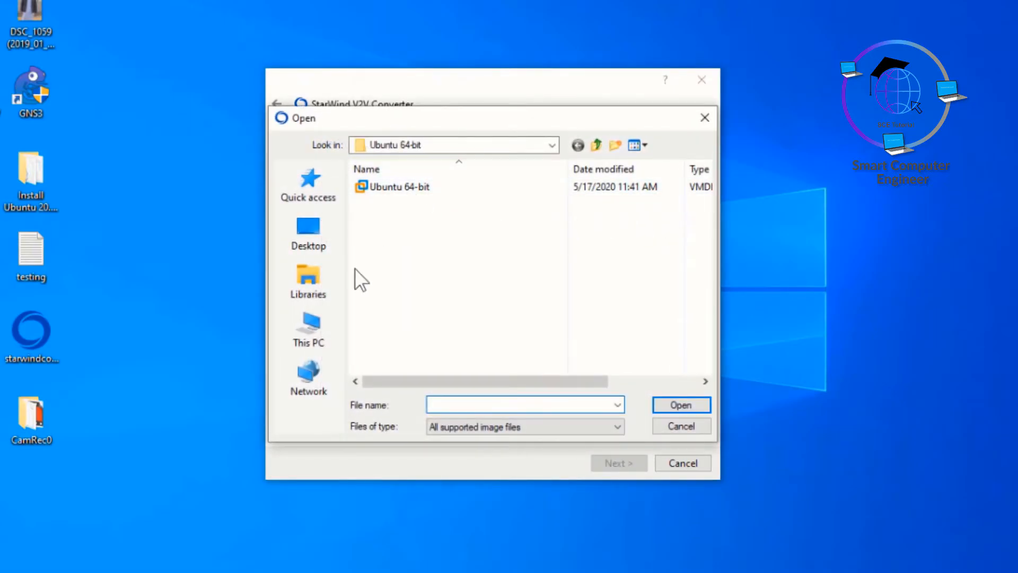
pyautogui.click(321, 338)
pyautogui.doubleClick(456, 367)
pyautogui.doubleClick(410, 262)
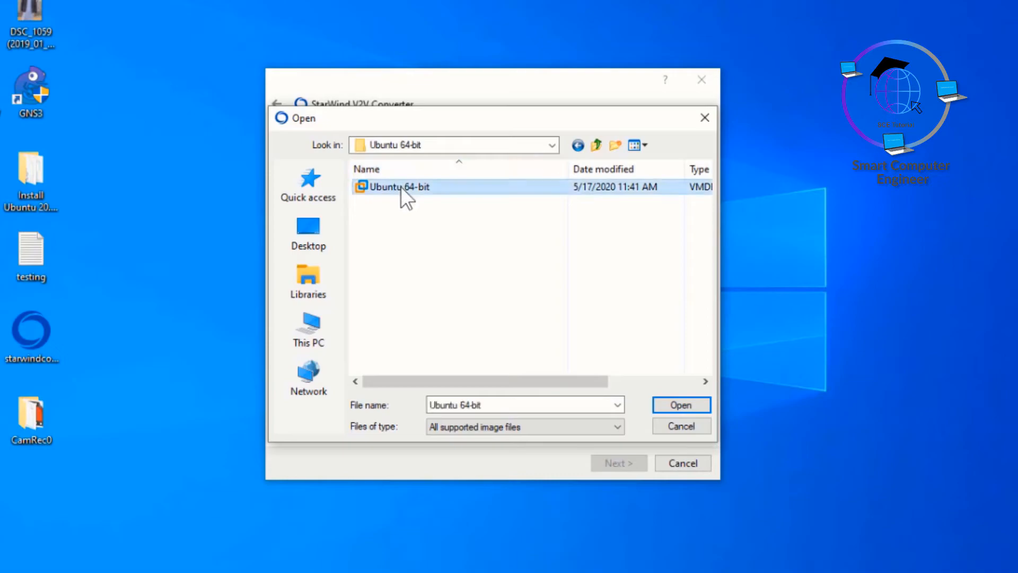
pyautogui.doubleClick(401, 187)
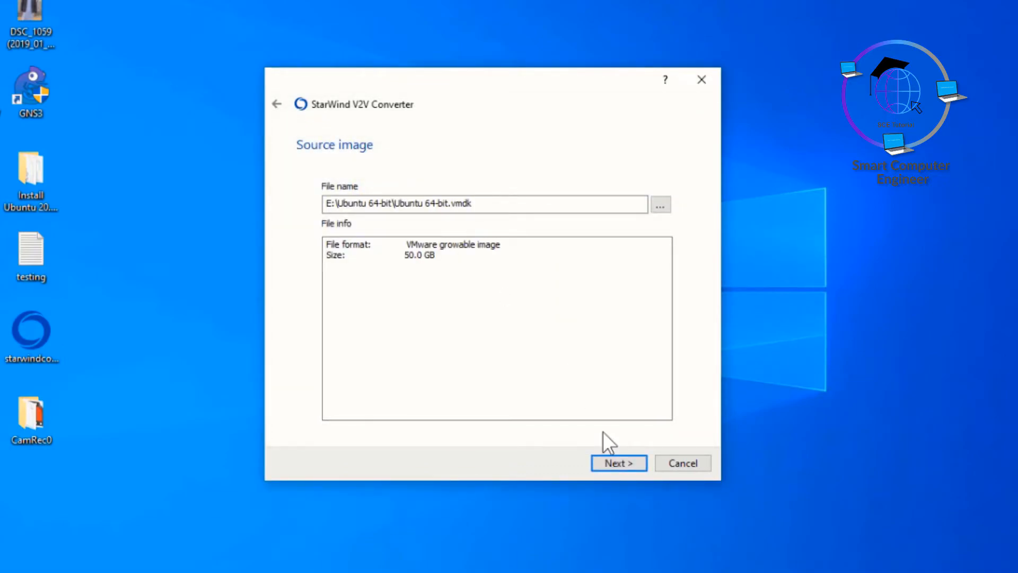
# Step: Convert the VMDK to a local QCOW2 file, Ubuntu 64-bit.qcow2, and close the wizard on success
pyautogui.click(615, 465)
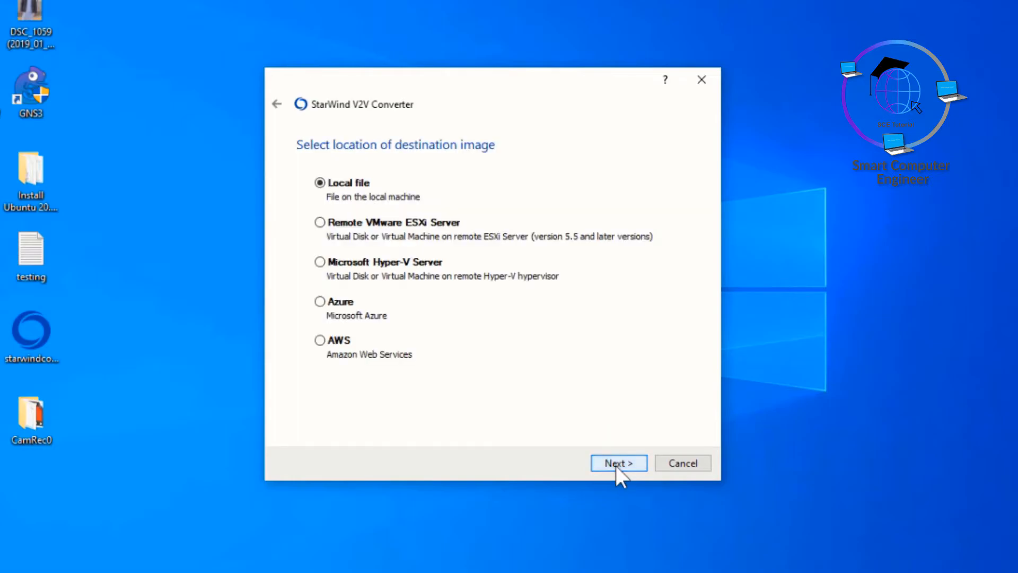
pyautogui.click(609, 459)
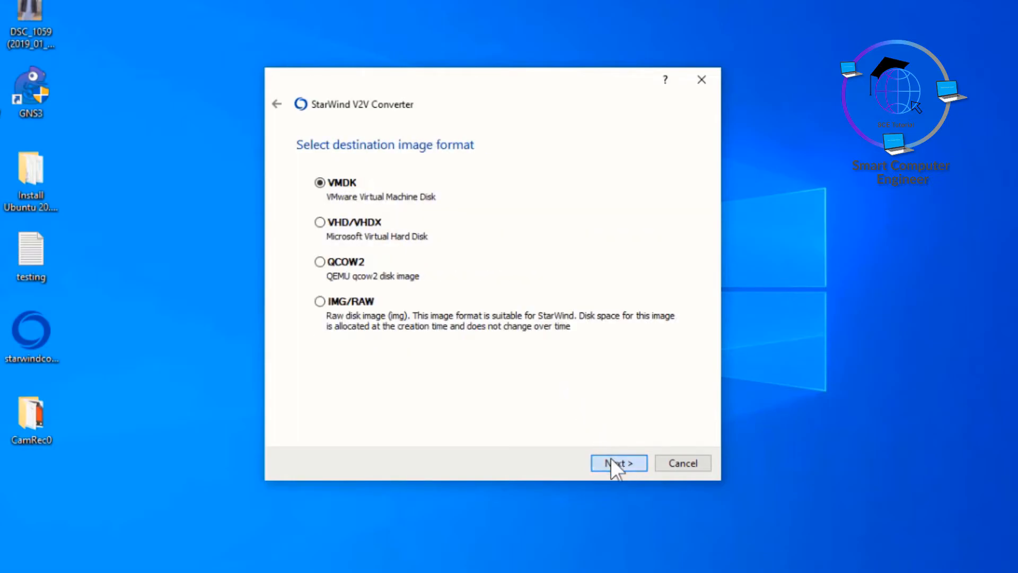
pyautogui.click(342, 260)
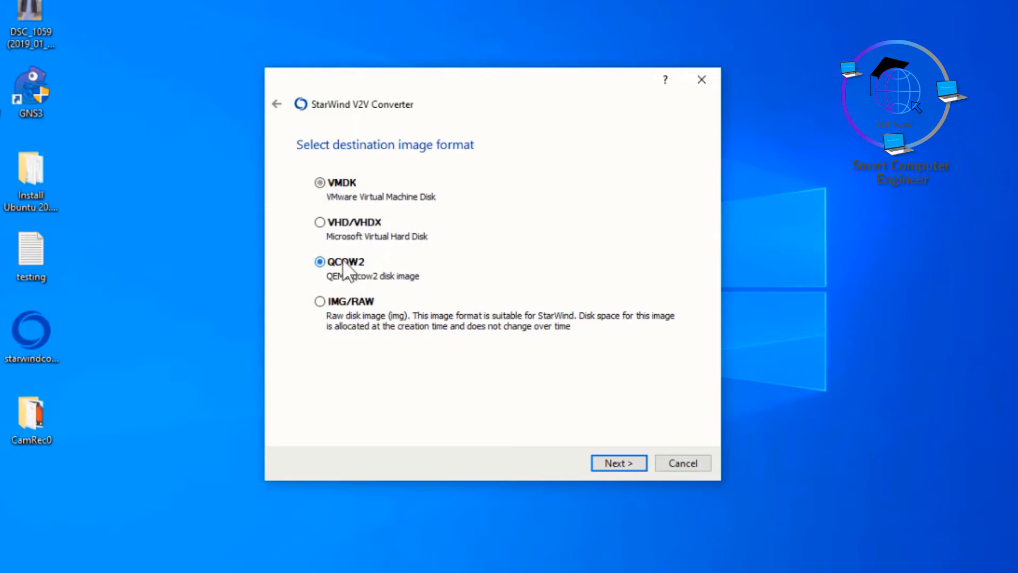
pyautogui.click(607, 463)
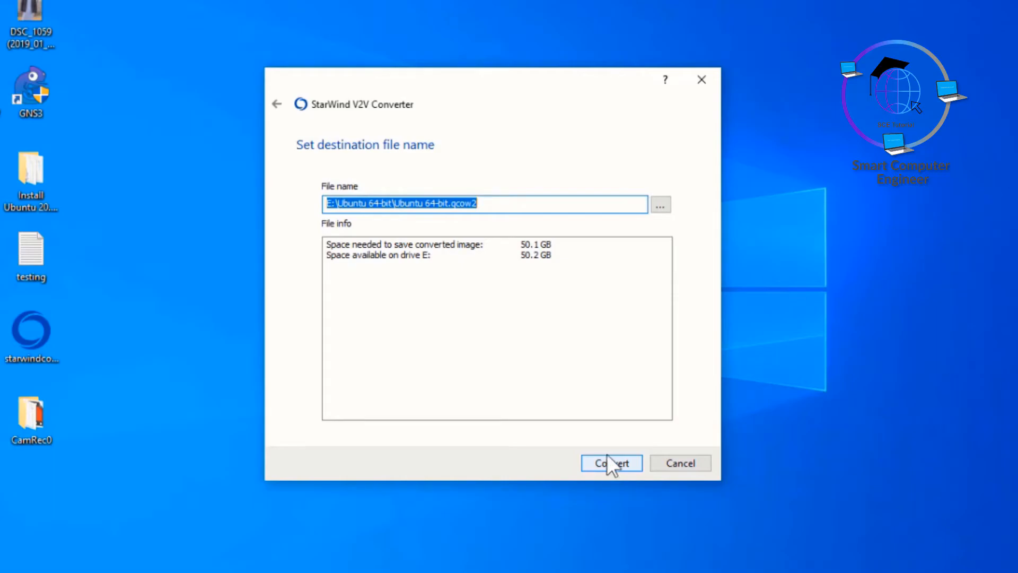
pyautogui.click(434, 203)
pyautogui.moveTo(448, 203); pyautogui.dragTo(398, 199)
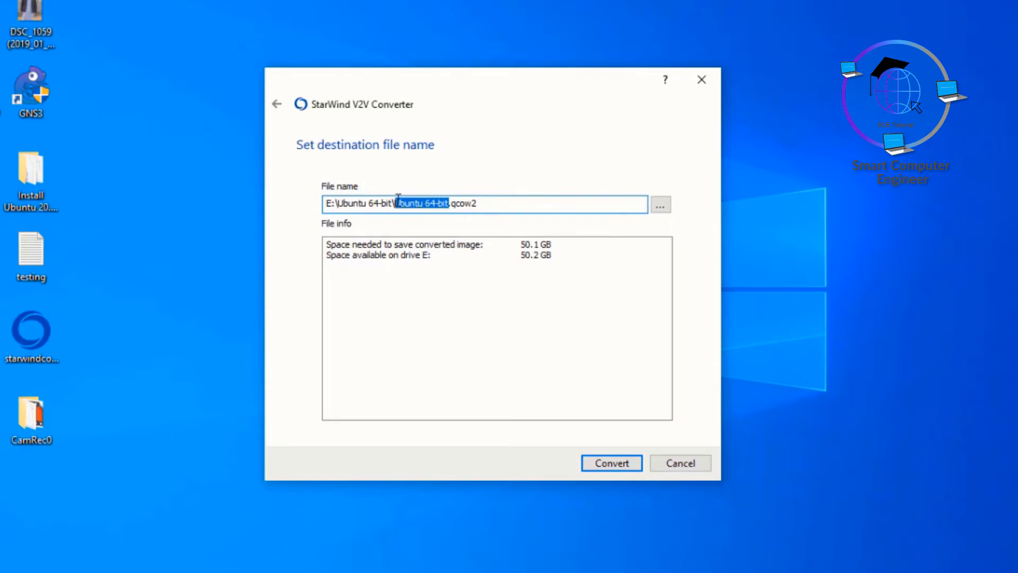
pyautogui.click(617, 461)
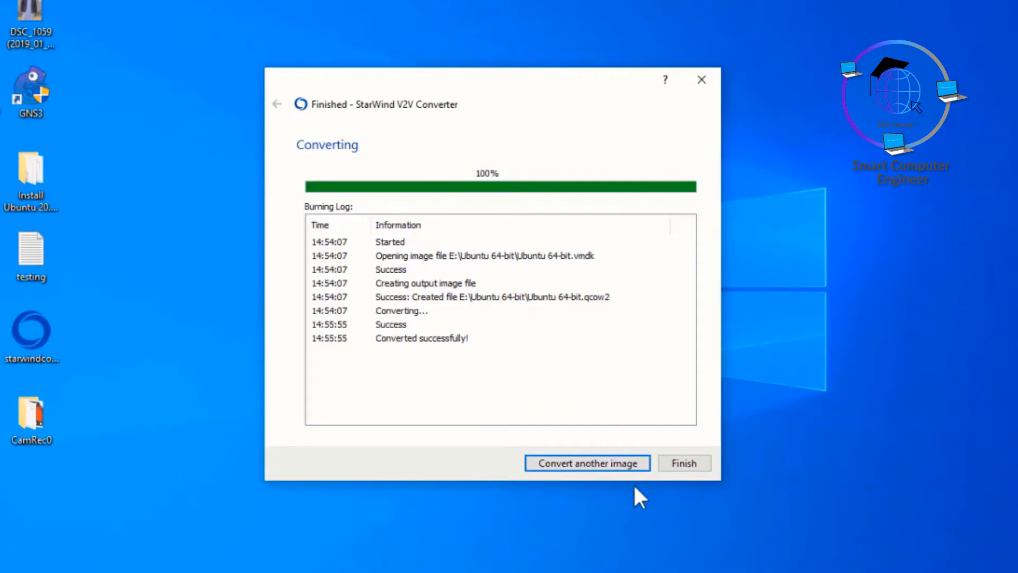
pyautogui.click(682, 466)
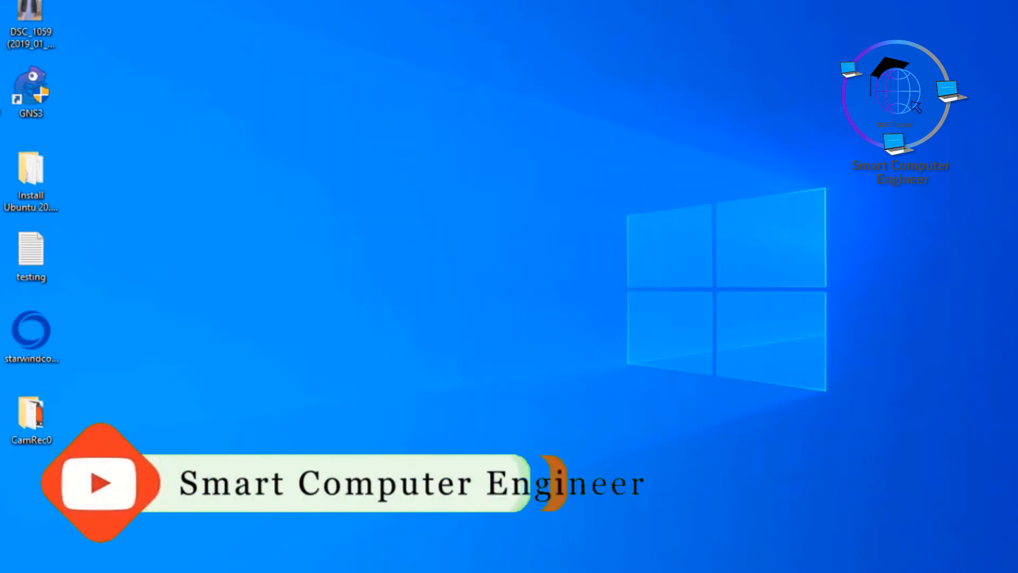
# Step: Rename E:\Ubuntu 64-bit\Ubuntu 64-bit.qcow2 to hda.qcow2 in File Explorer
pyautogui.press('super+e')
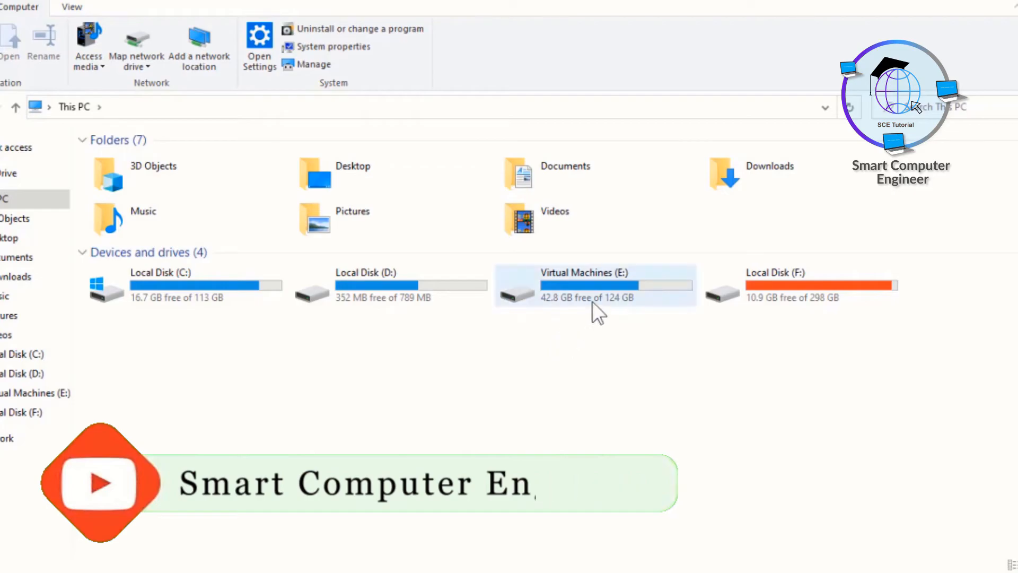
pyautogui.doubleClick(593, 301)
pyautogui.doubleClick(148, 163)
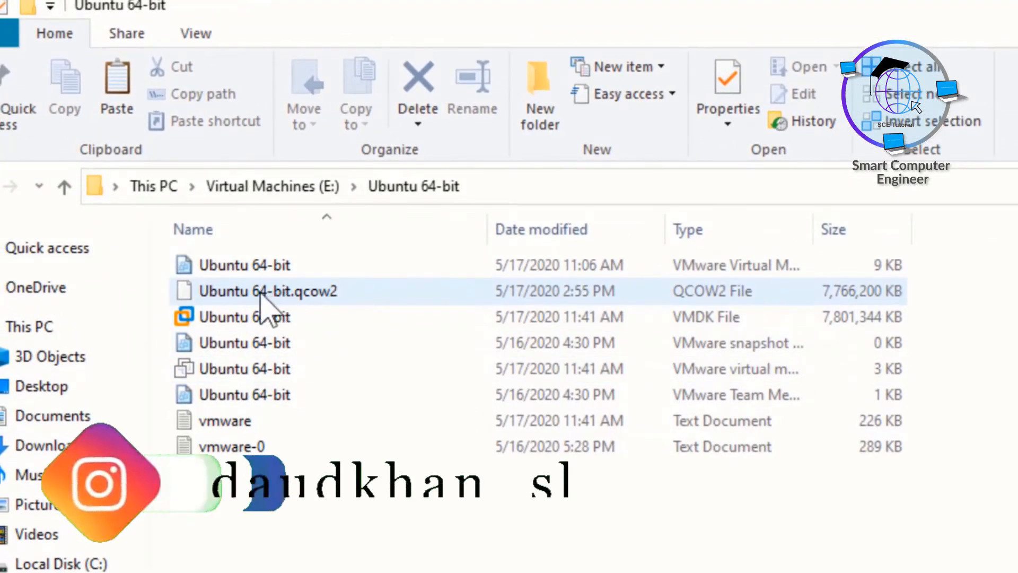
pyautogui.click(217, 297)
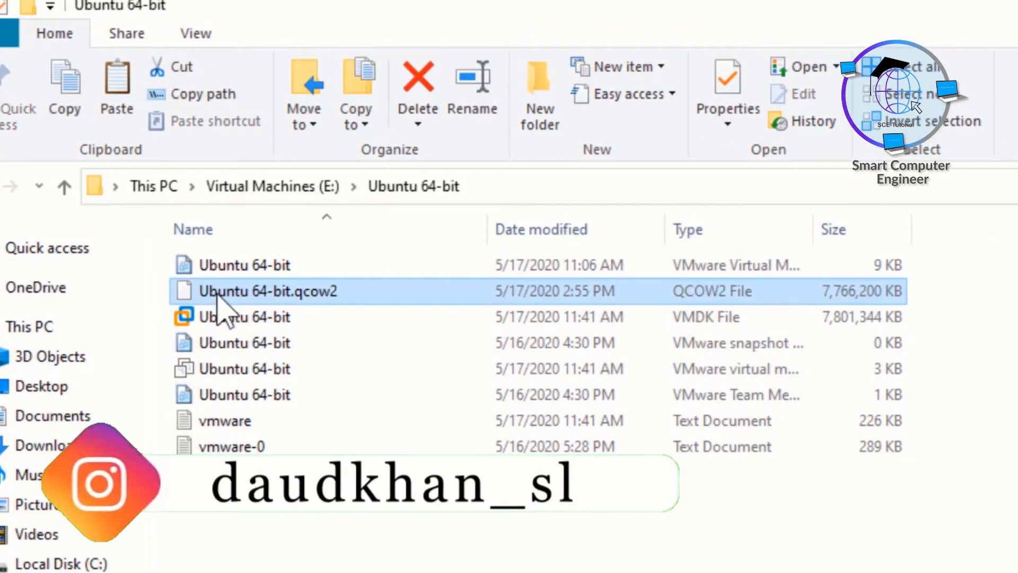
pyautogui.click(218, 296)
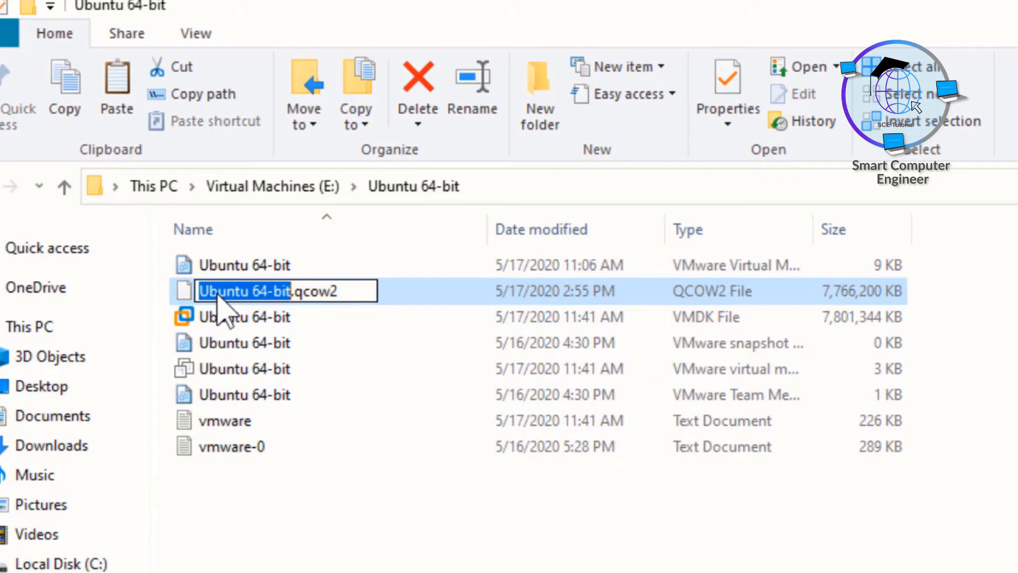
pyautogui.write('hda')
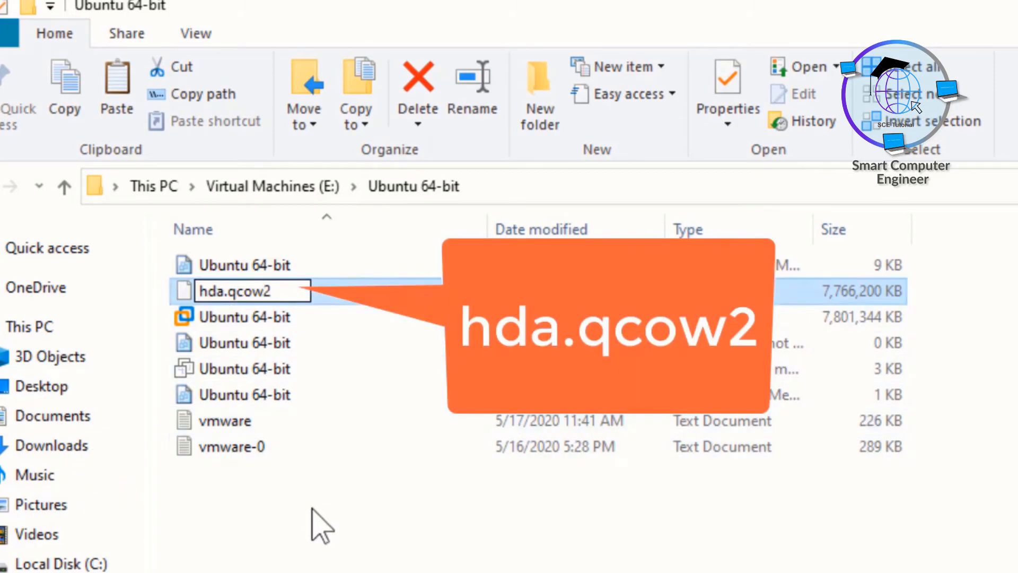
pyautogui.click(317, 525)
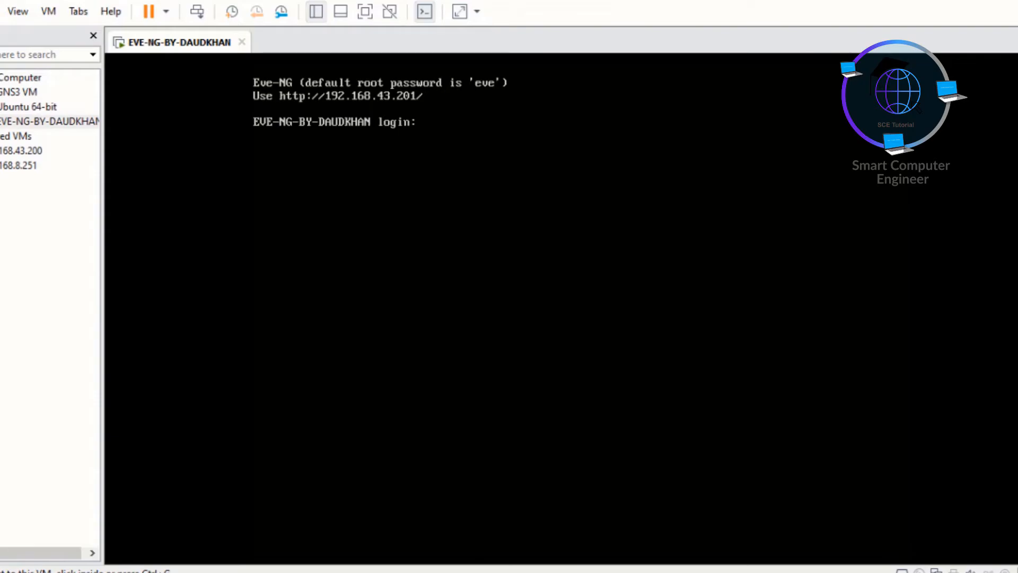
# Step: Launch WinSCP and log in over SFTP to 192.168.43.201, port 22, as root with the account password
pyautogui.press('super')
pyautogui.write('wins')
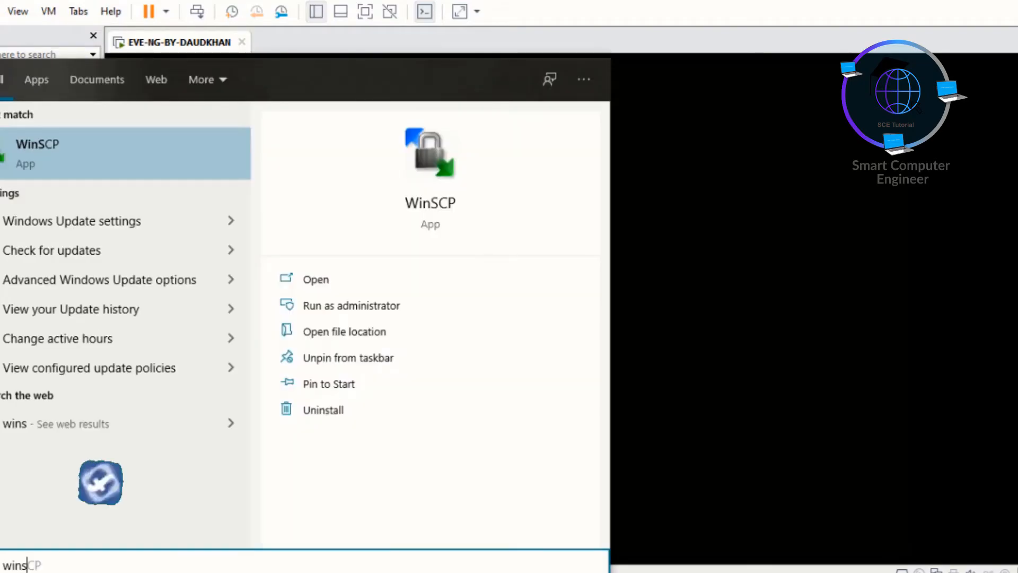
pyautogui.press('Return')
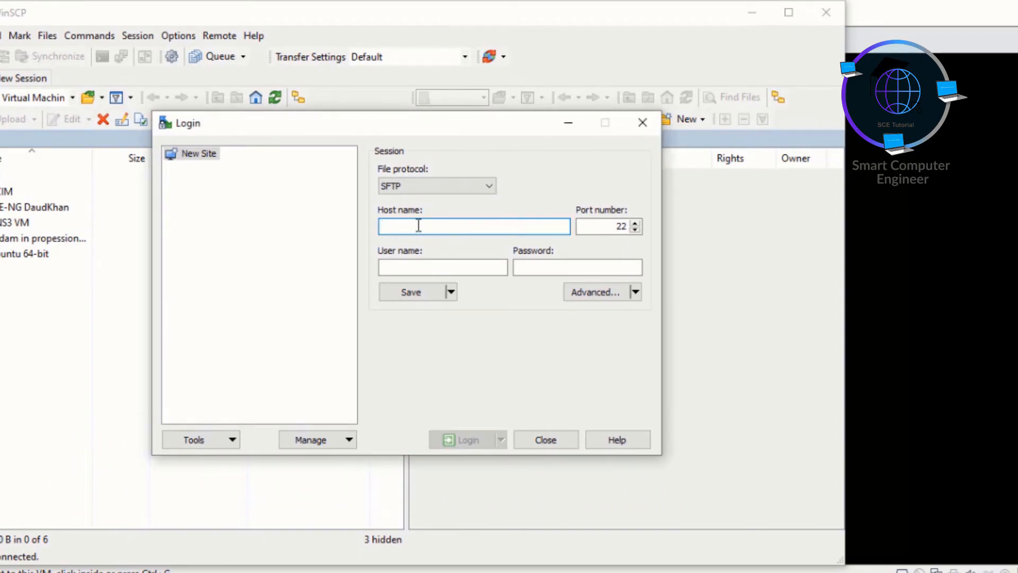
pyautogui.write('192.168')
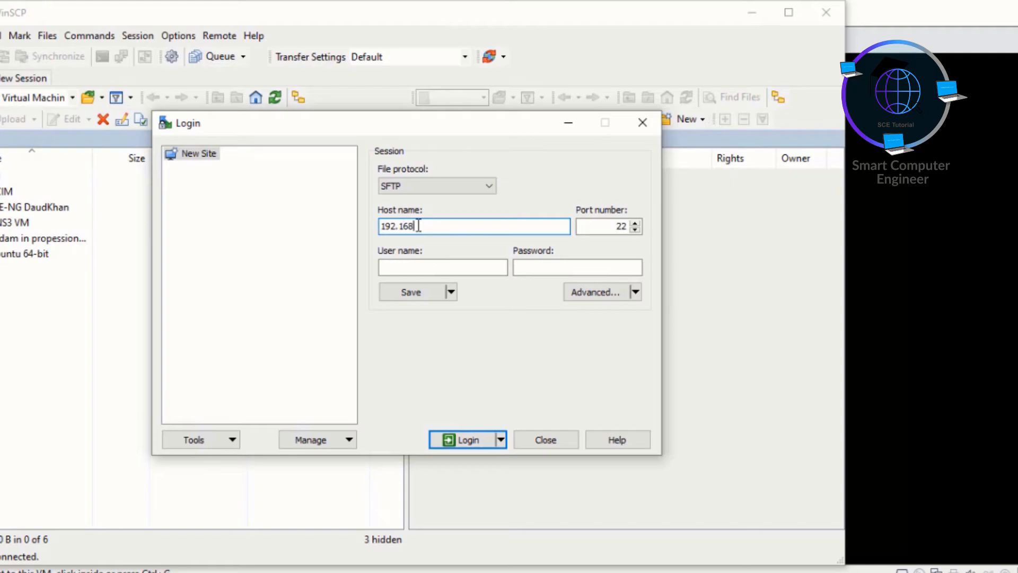
pyautogui.write('.43.201')
pyautogui.press('Tab')
pyautogui.press('Tab')
pyautogui.write('root')
pyautogui.press('Tab')
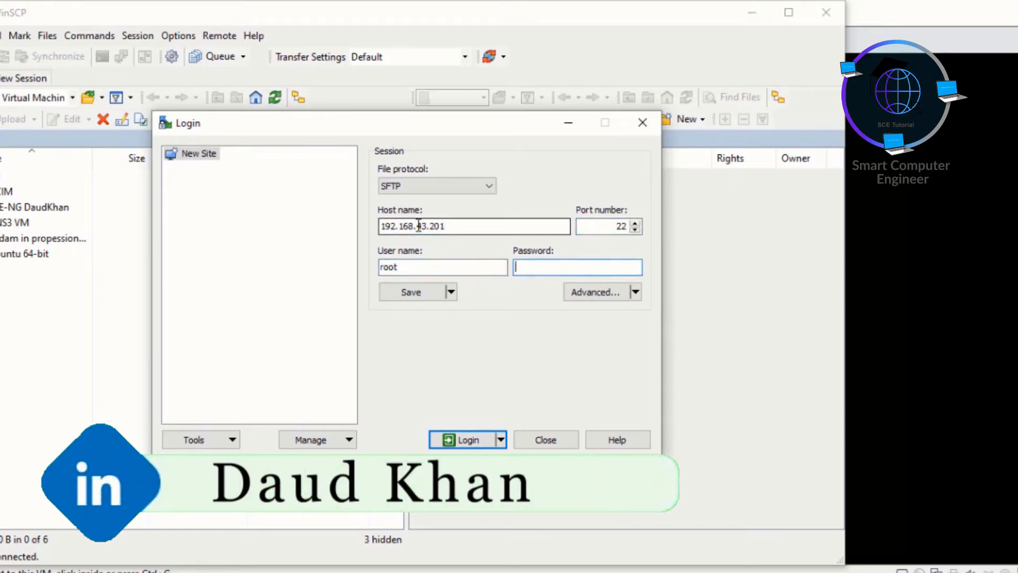
pyautogui.press('Return')
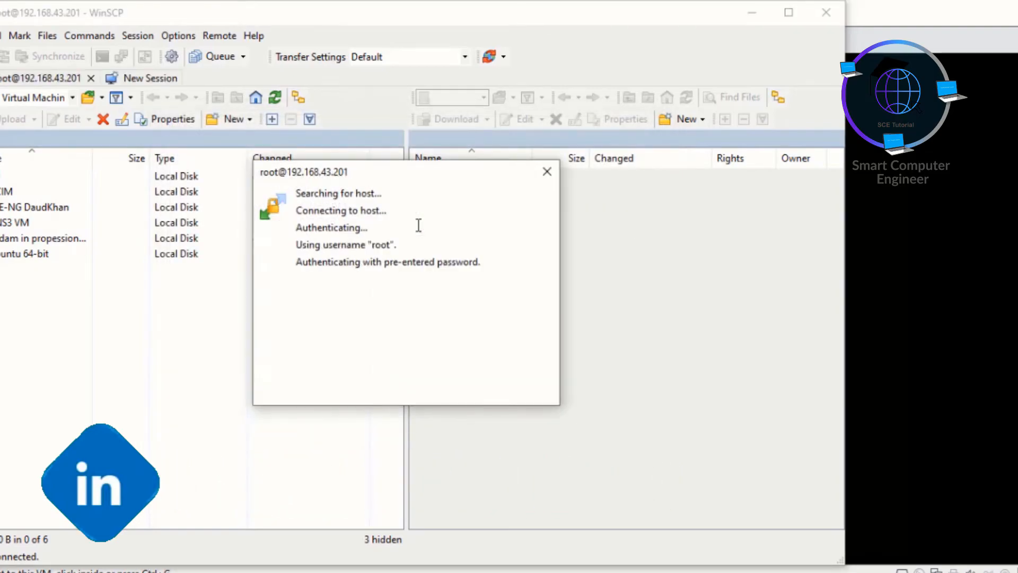
# Step: Navigate the remote panel to /opt/unetlab/addons/qemu on the EVE-NG server
pyautogui.doubleClick(429, 177)
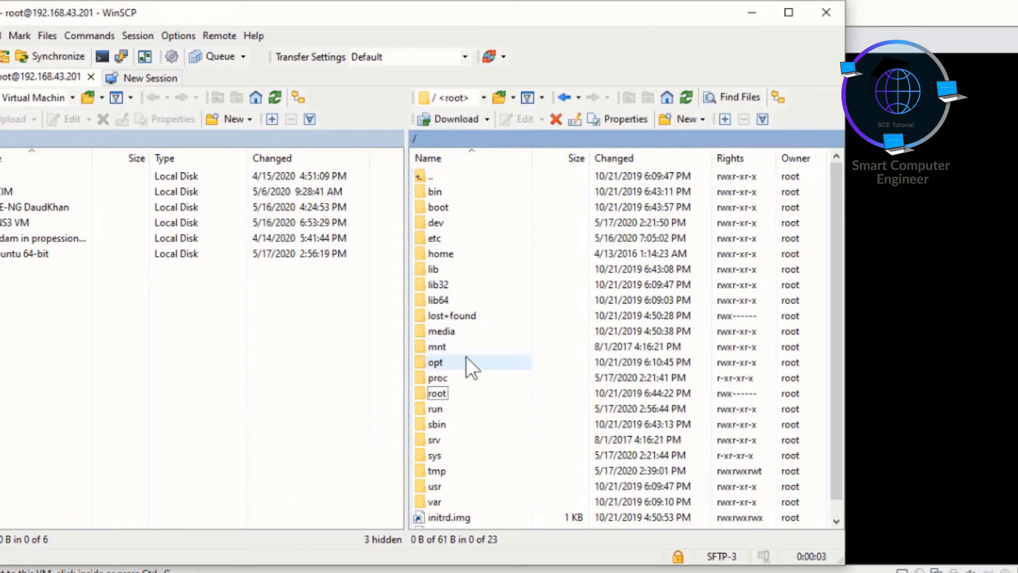
pyautogui.doubleClick(437, 364)
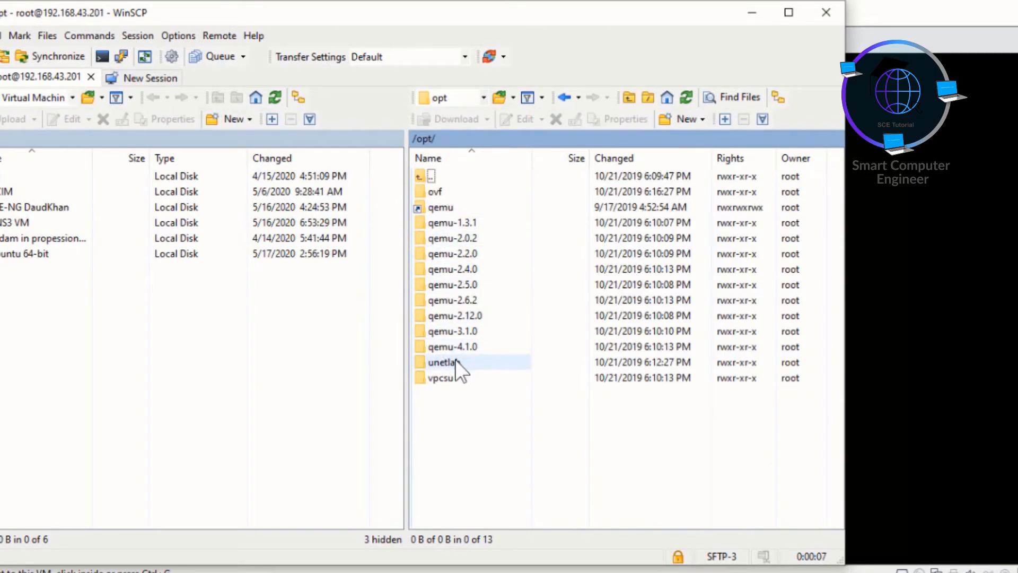
pyautogui.click(456, 362)
pyautogui.doubleClick(462, 365)
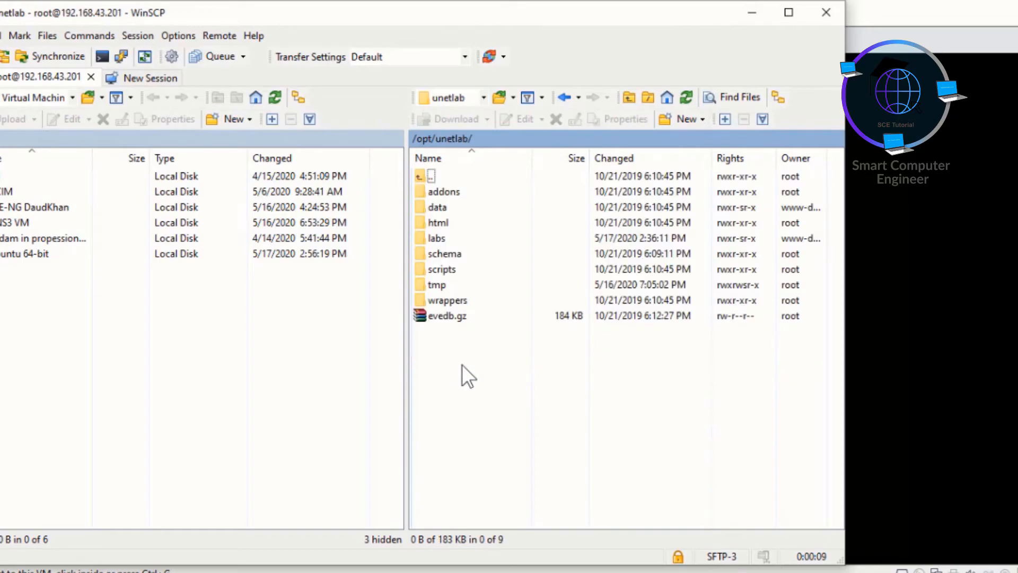
pyautogui.click(453, 195)
pyautogui.doubleClick(463, 194)
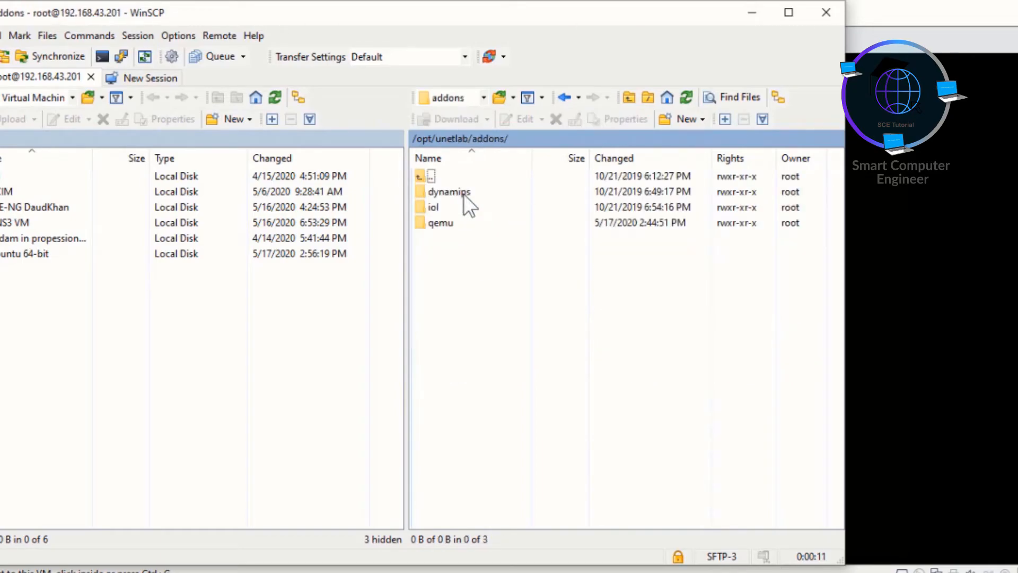
pyautogui.click(450, 225)
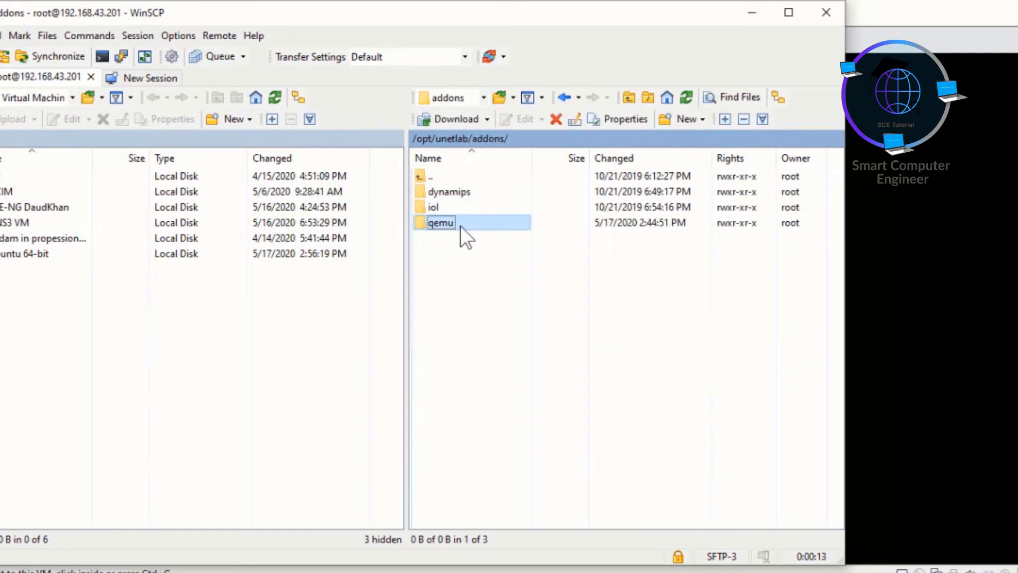
pyautogui.doubleClick(461, 226)
# Step: Create the folder linux-Ubuntu-20.04version with 0755 permissions in qemu and open it
pyautogui.rightClick(460, 225)
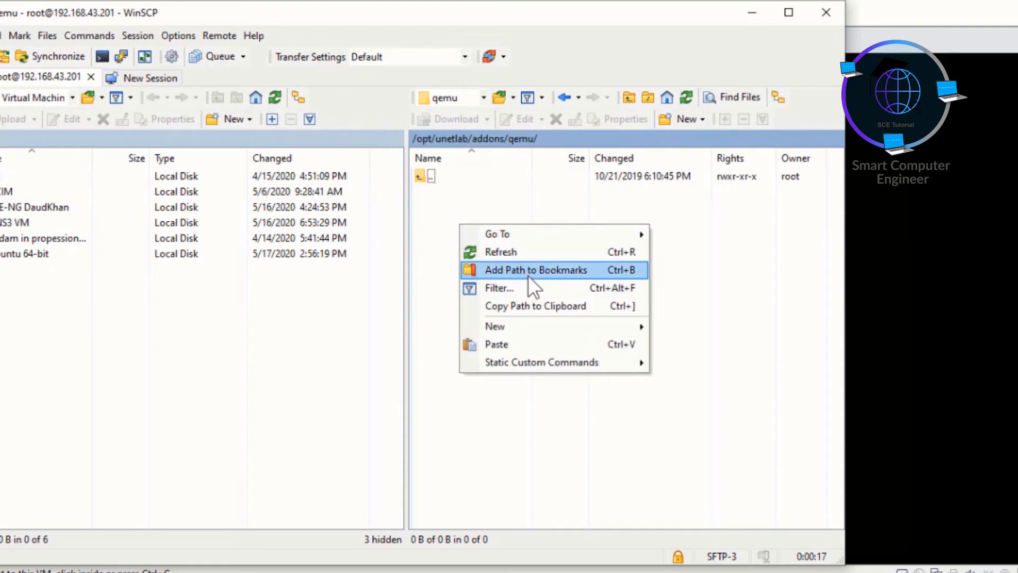
pyautogui.moveTo(562, 326)
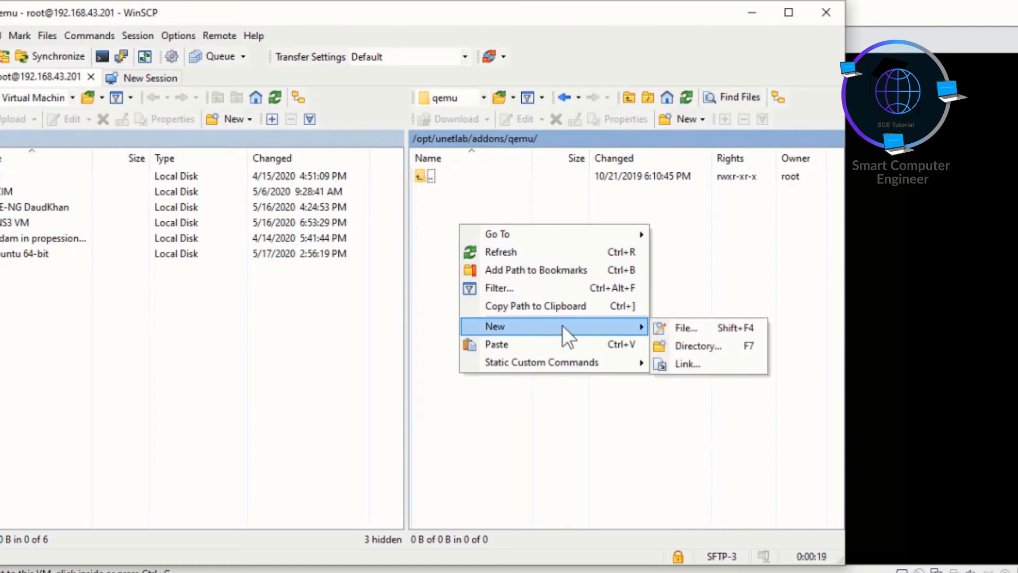
pyautogui.click(699, 343)
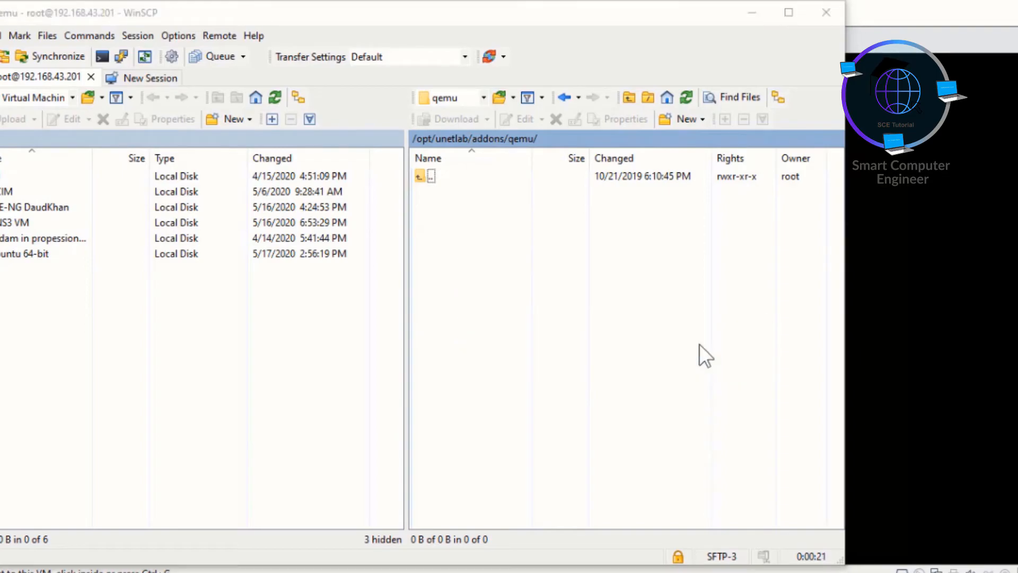
pyautogui.write('li')
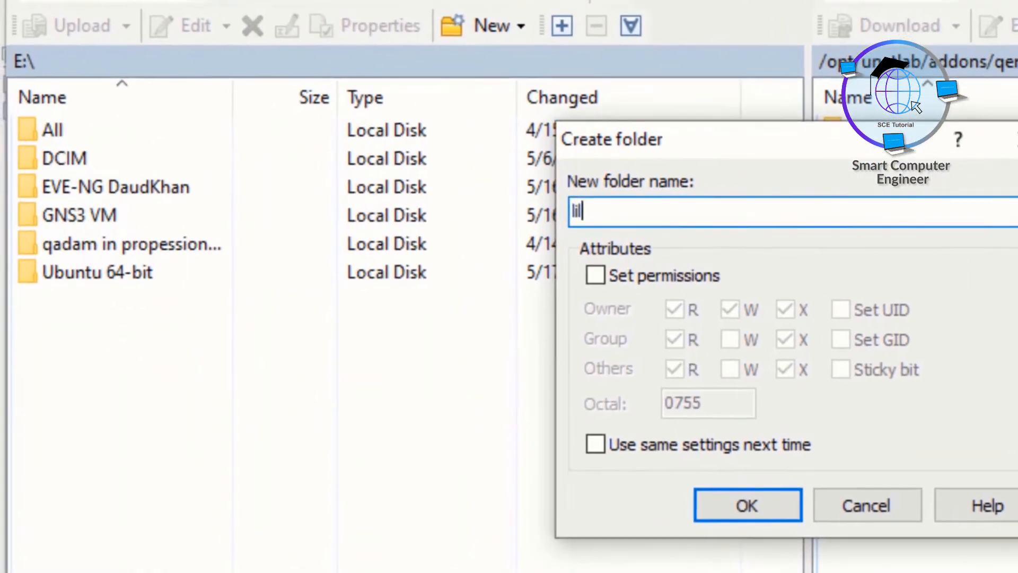
pyautogui.press('BackSpace')
pyautogui.press('BackSpace')
pyautogui.write('linux-Ubunto-20.04')
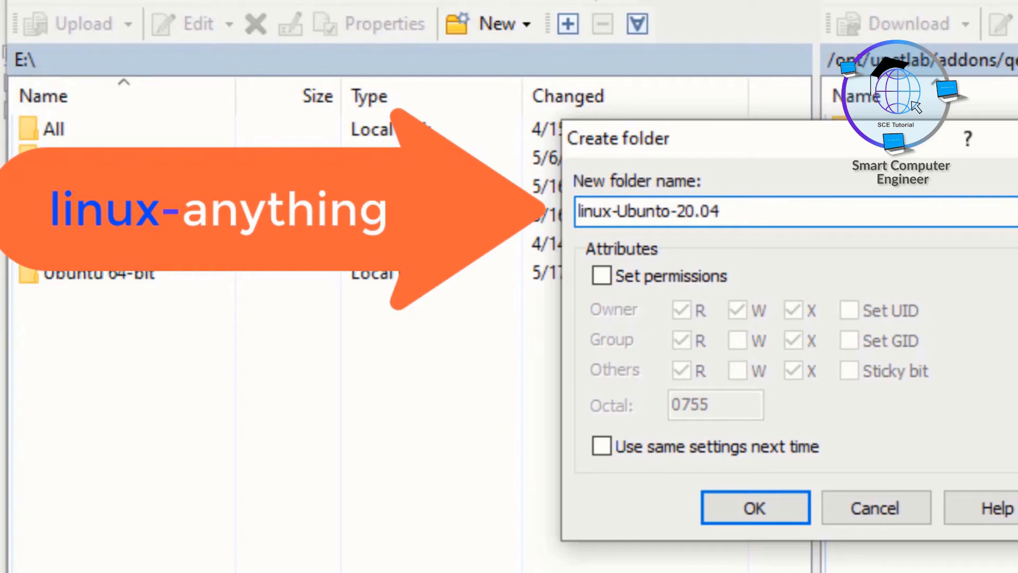
pyautogui.write('version')
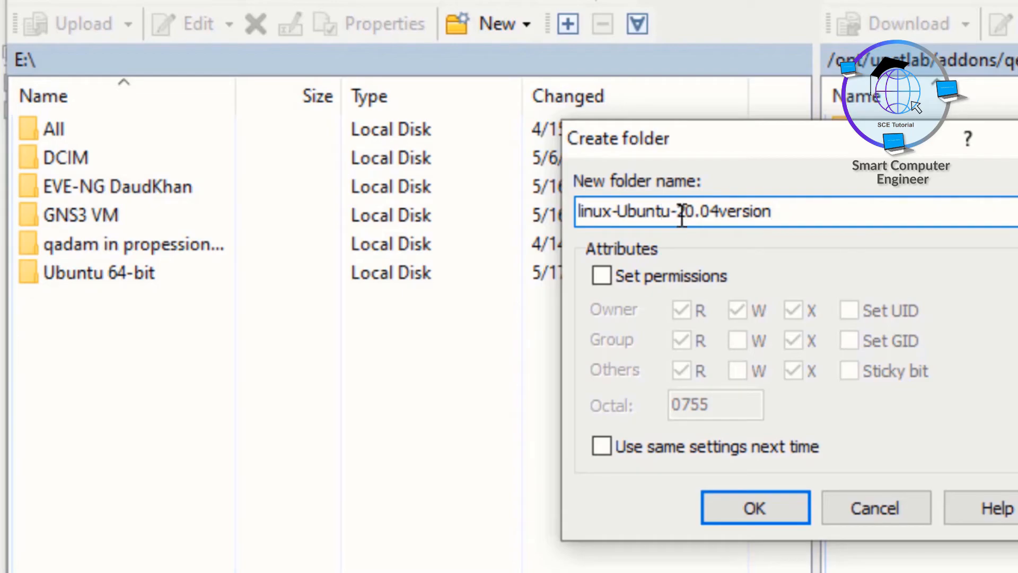
pyautogui.click(602, 278)
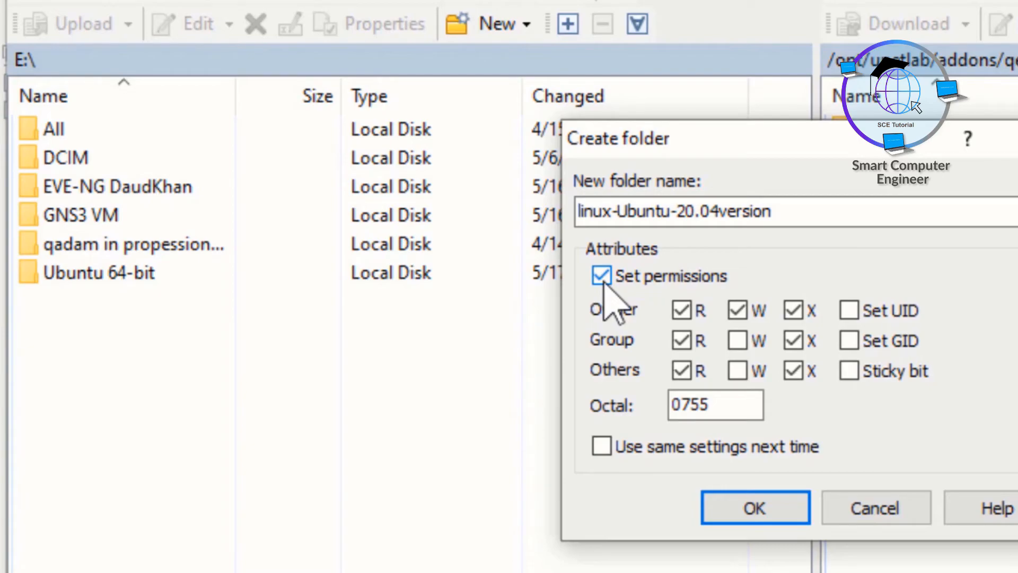
pyautogui.click(782, 510)
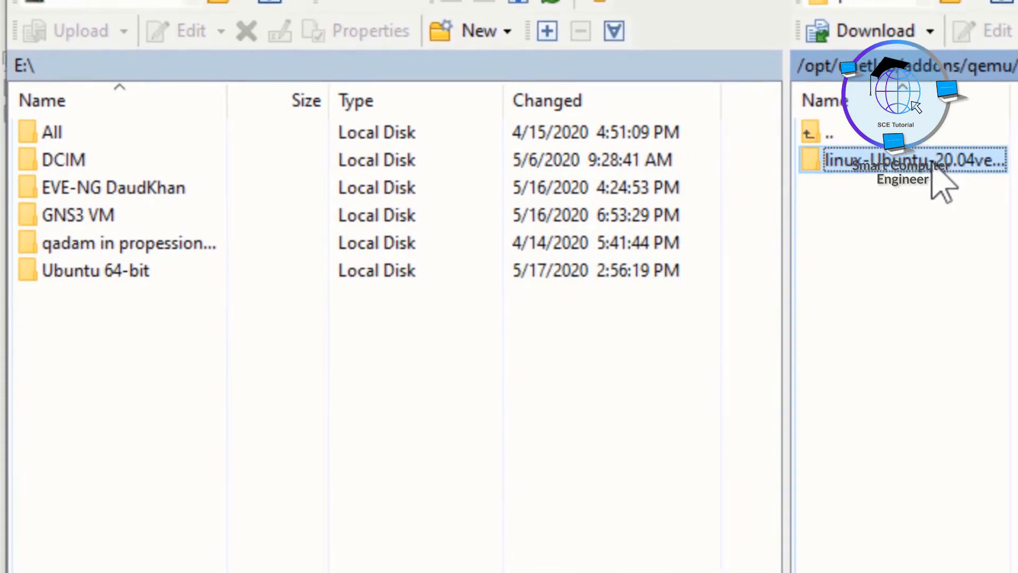
pyautogui.doubleClick(943, 169)
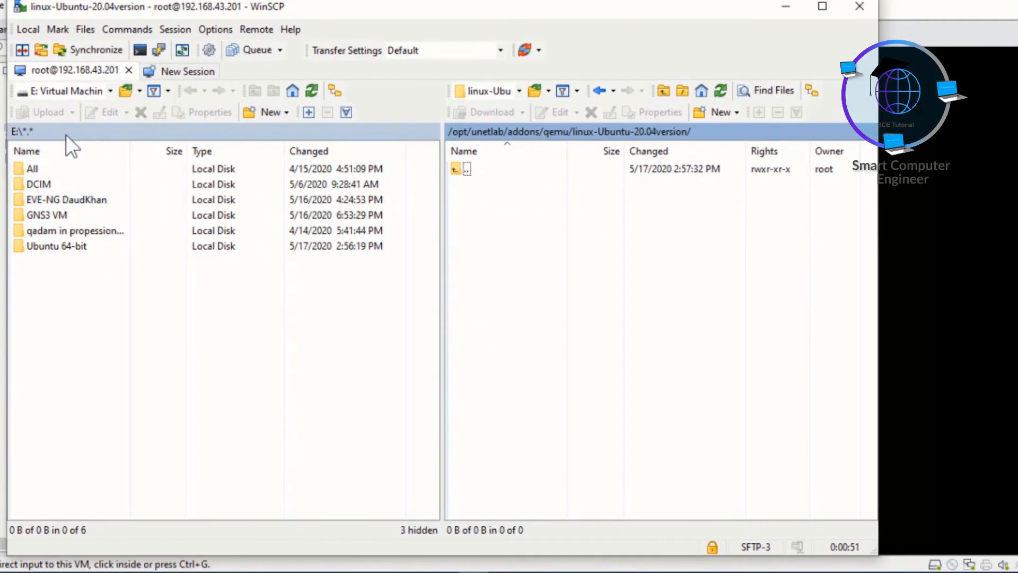
# Step: Upload hda.qcow2 from the local Ubuntu 64-bit folder into the remote linux-Ubuntu-20.04version folder
pyautogui.doubleClick(50, 243)
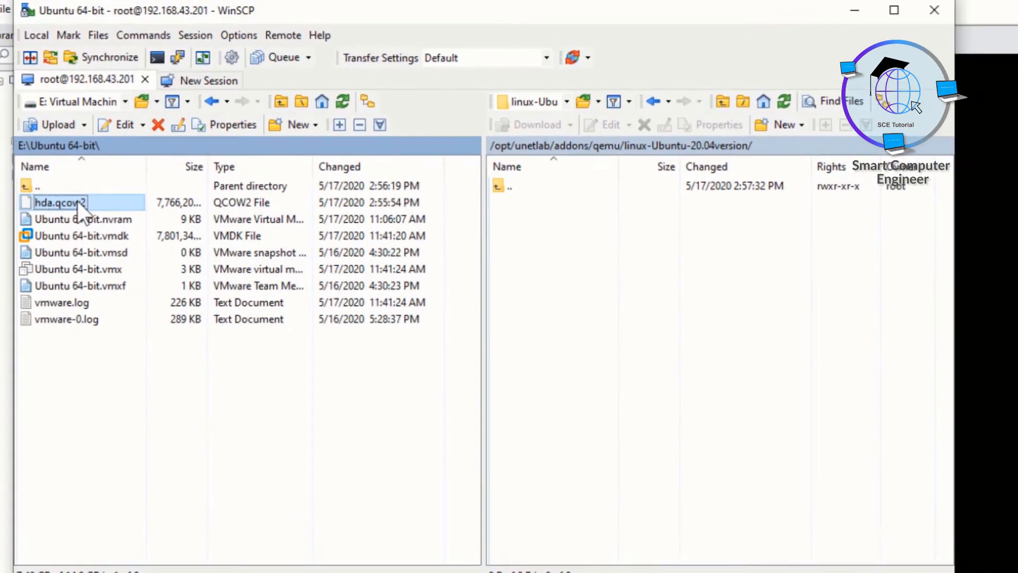
pyautogui.rightClick(66, 182)
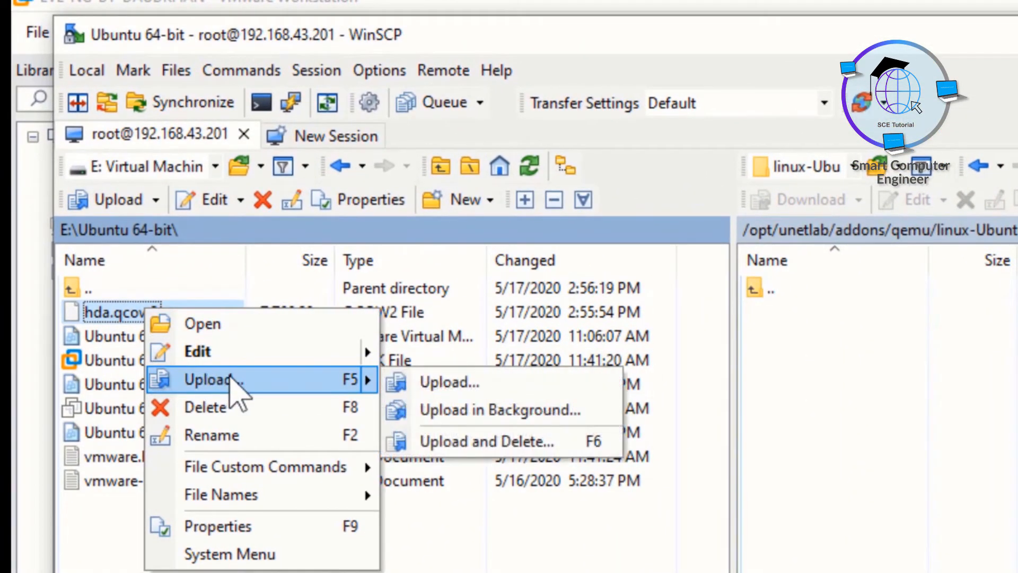
pyautogui.click(241, 389)
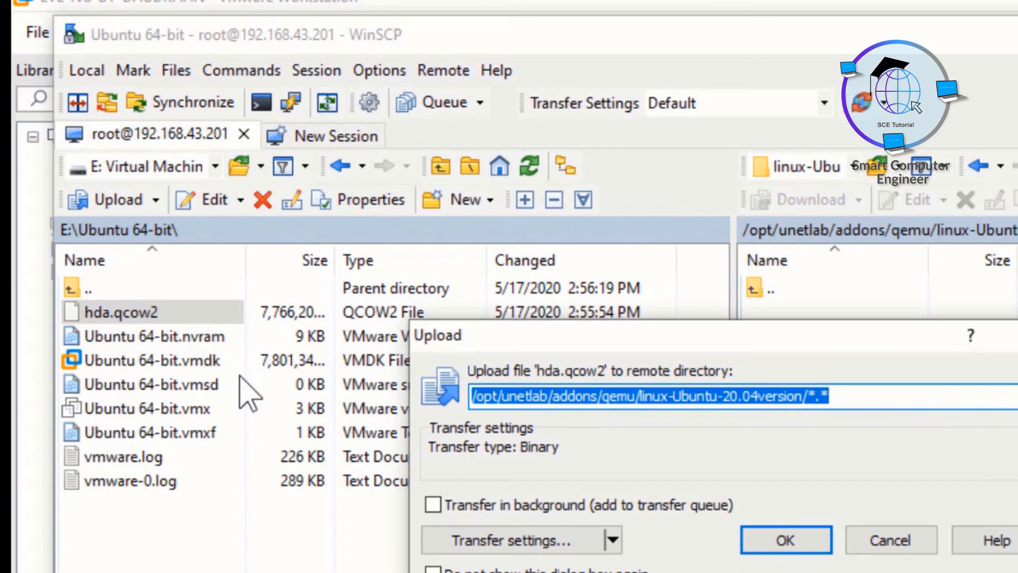
pyautogui.click(785, 539)
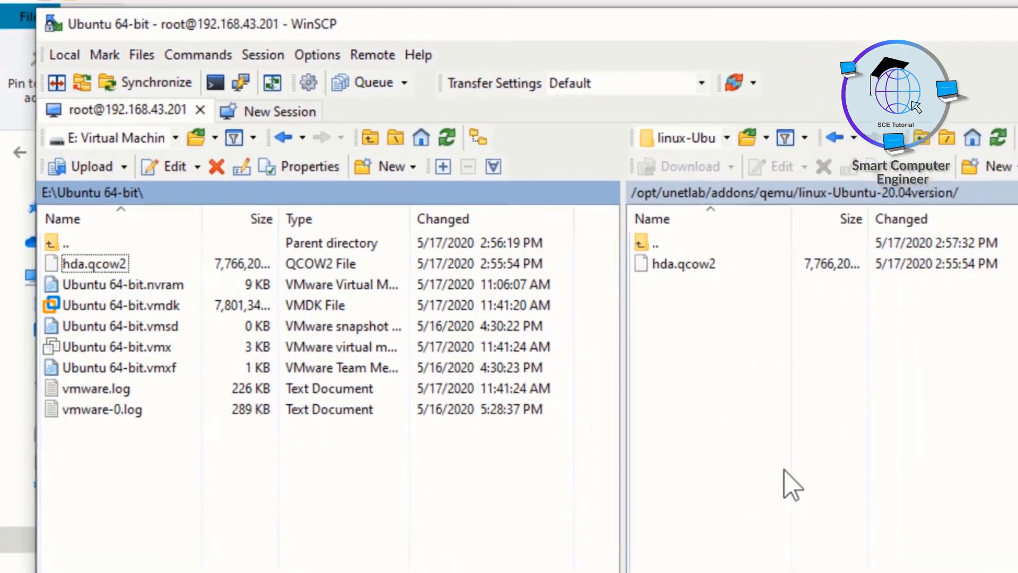
# Step: Open PuTTY, connect over SSH to 192.168.43.201 port 22, log in as root, and minimize WinSCP
pyautogui.press('super')
pyautogui.press('Escape')
pyautogui.write('put')
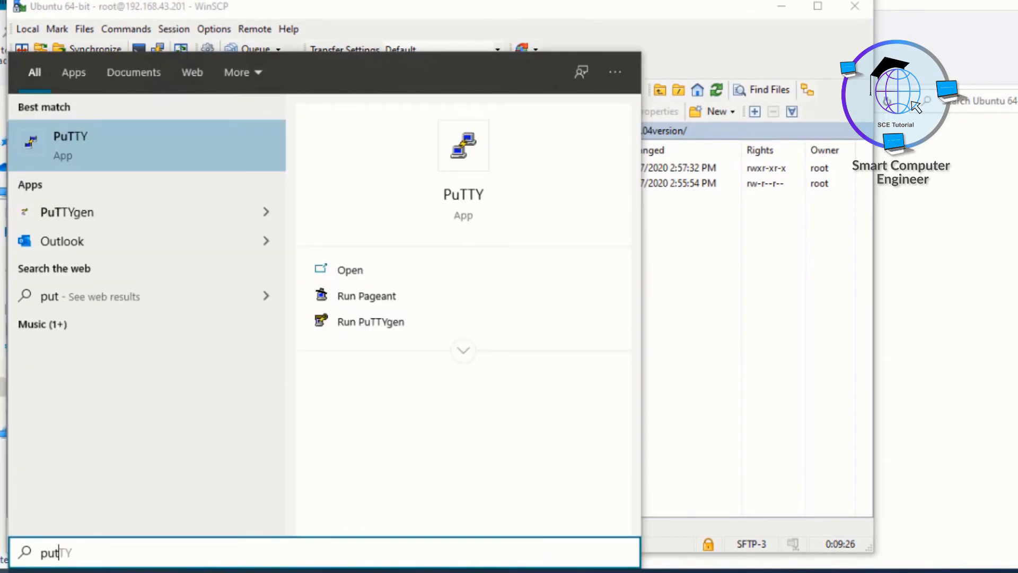
pyautogui.press('Return')
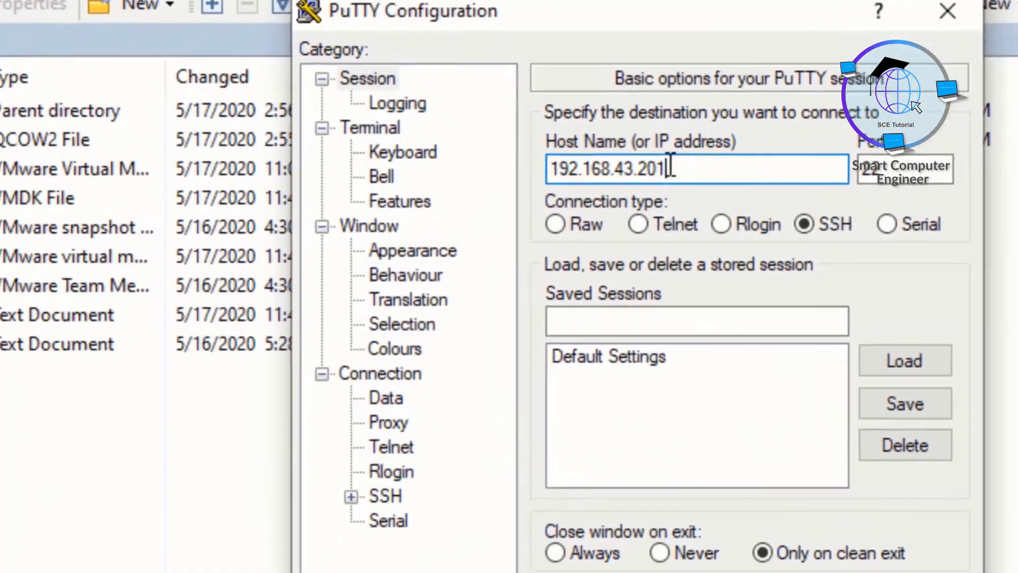
pyautogui.moveTo(546, 199); pyautogui.dragTo(484, 197)
pyautogui.doubleClick(880, 167)
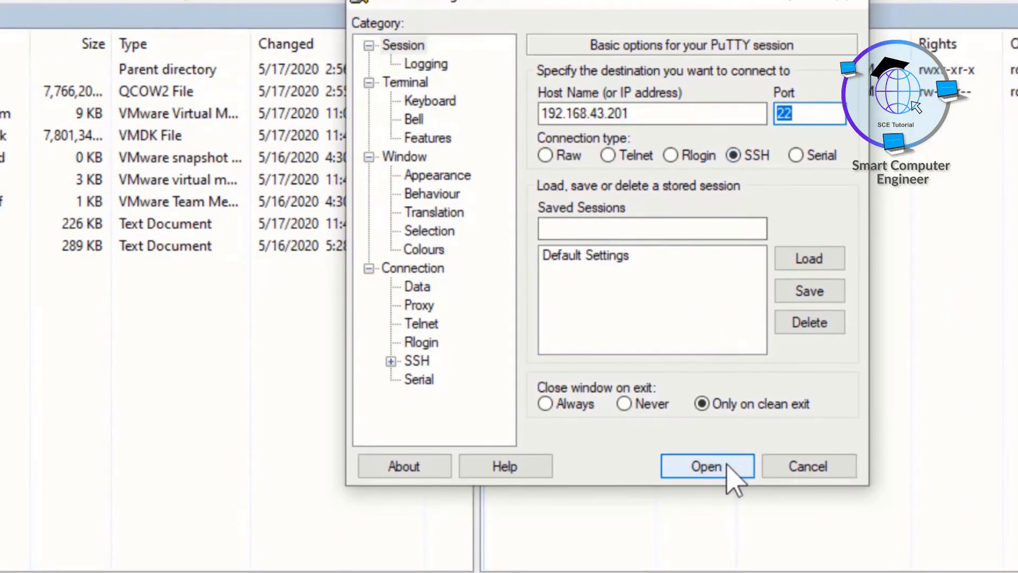
pyautogui.click(759, 541)
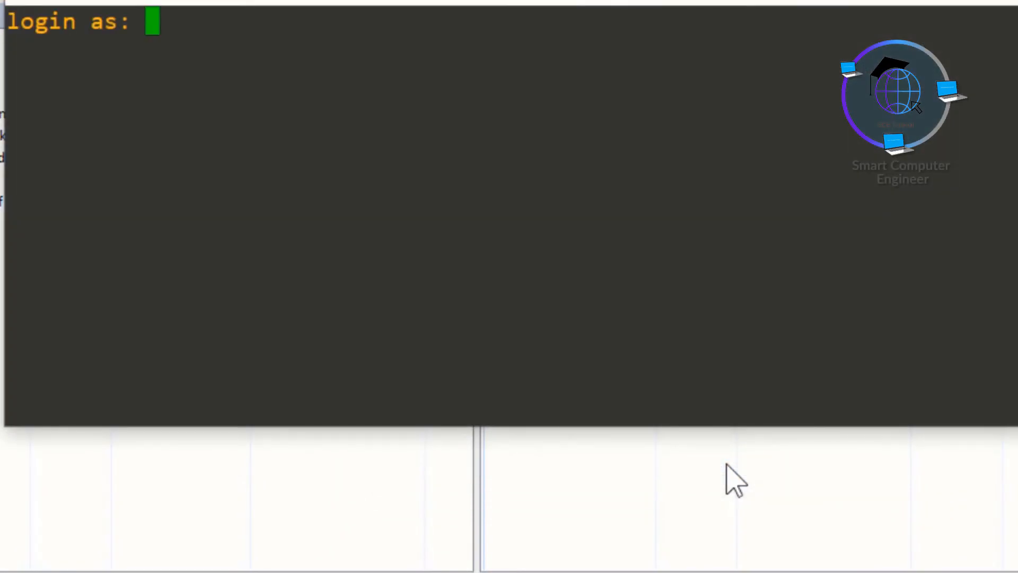
pyautogui.write('root')
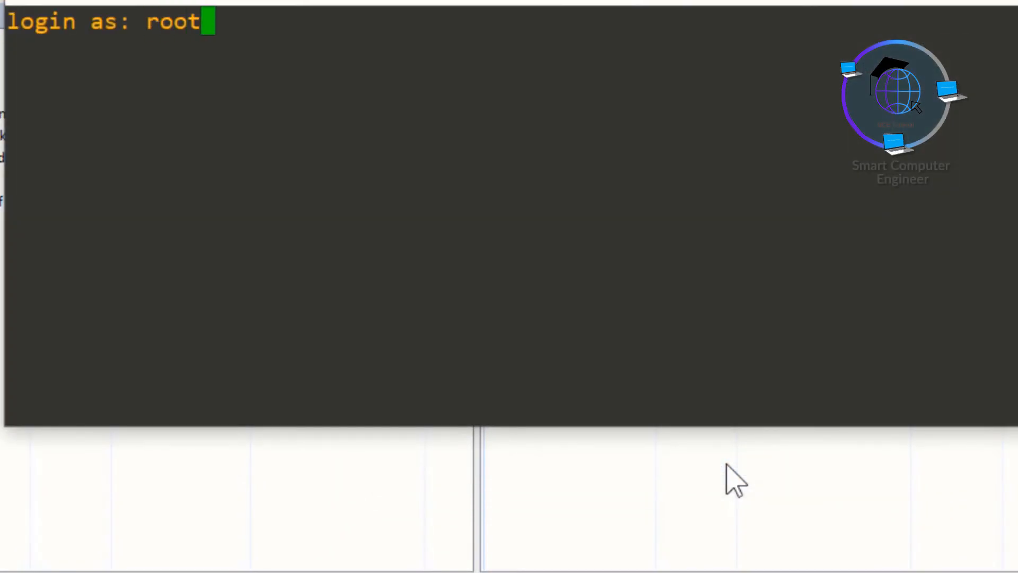
pyautogui.press('Return')
pyautogui.press('Return')
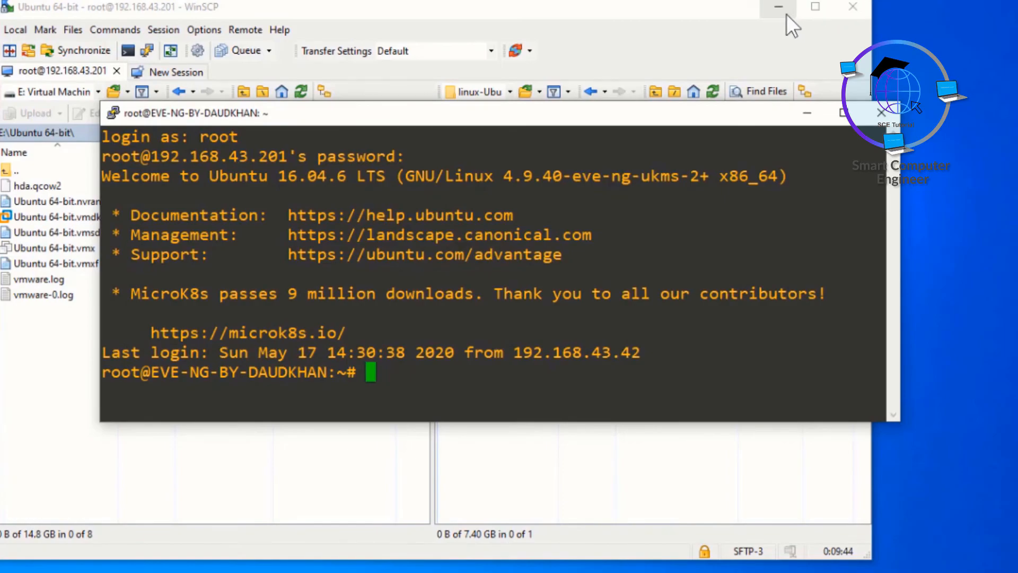
pyautogui.click(786, 13)
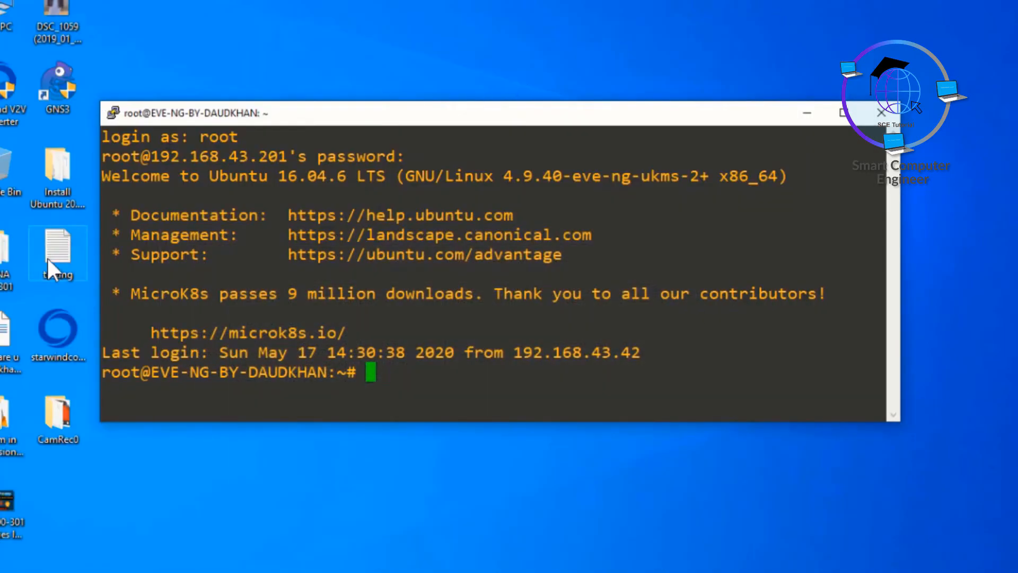
# Step: Copy the /opt/unetlab/wrappers/unl_wrapper -a fixpermissions line from the Notepad testing file into the PuTTY root shell
pyautogui.doubleClick(46, 256)
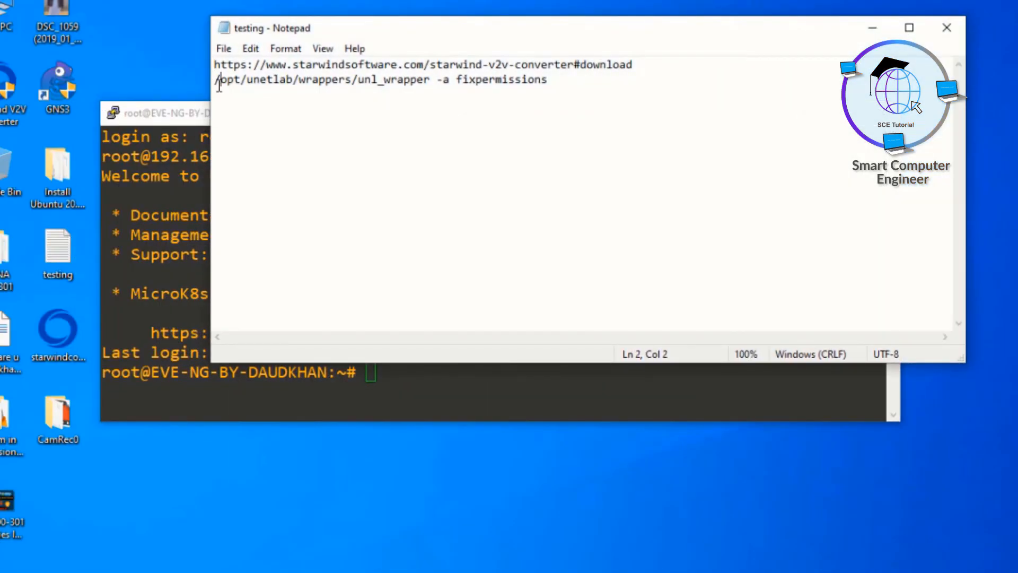
pyautogui.moveTo(218, 81); pyautogui.dragTo(547, 81)
pyautogui.rightClick(534, 81)
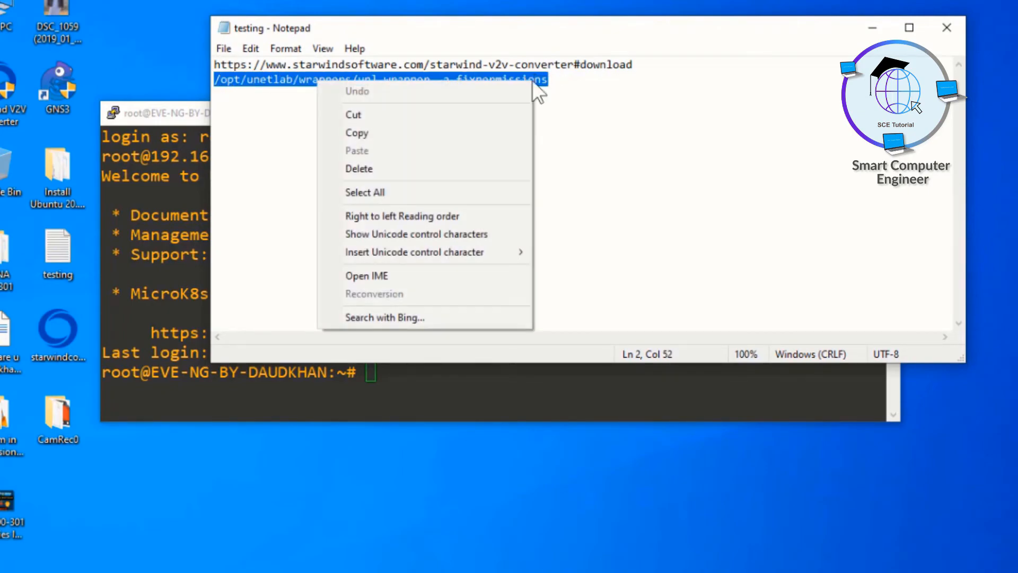
pyautogui.click(416, 131)
pyautogui.click(405, 373)
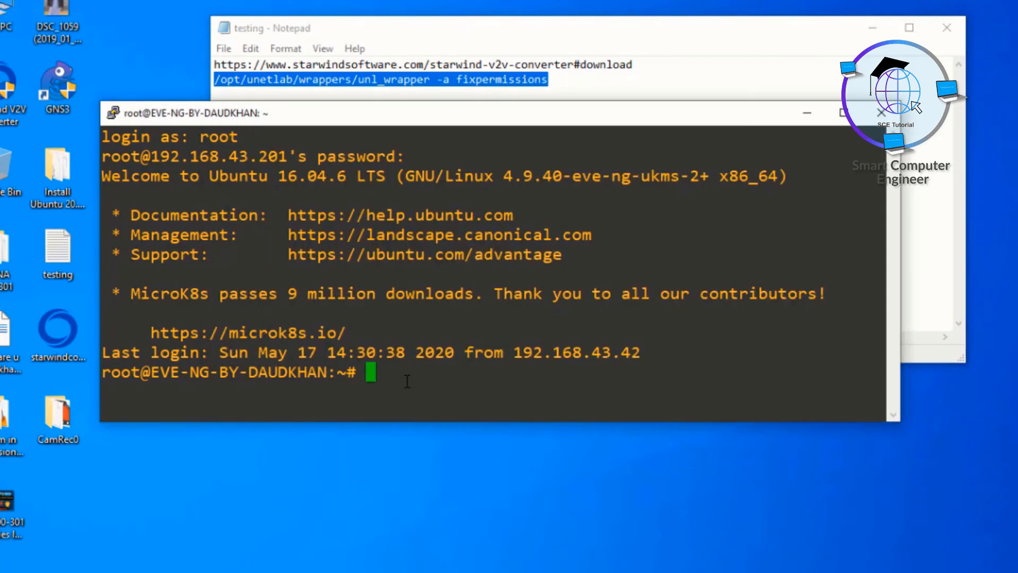
pyautogui.rightClick(407, 378)
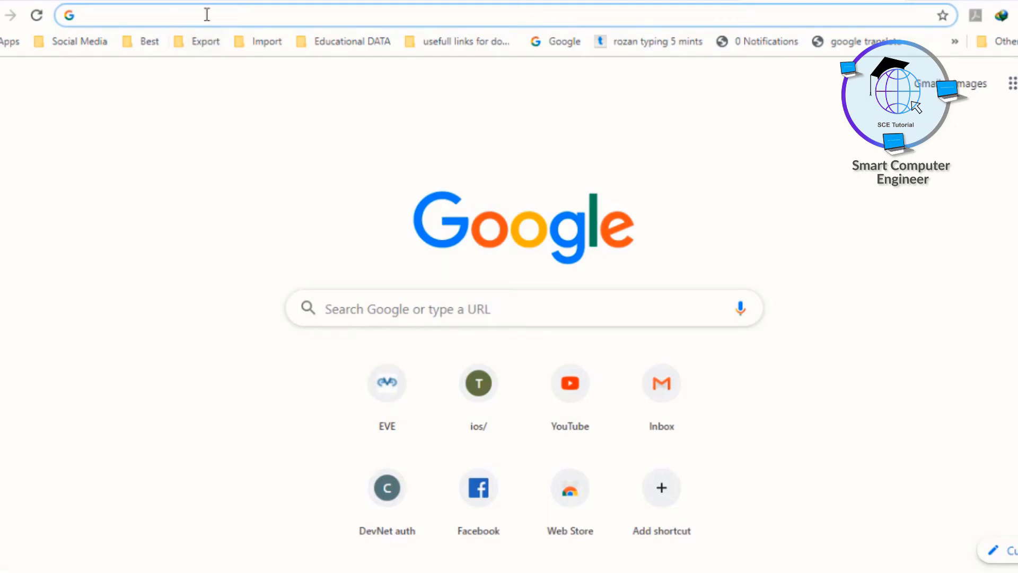
# Step: Load the EVE-NG web interface at 192.168.43.201 and create a new lab named TestingLinux
pyautogui.write('192.168.43.201')
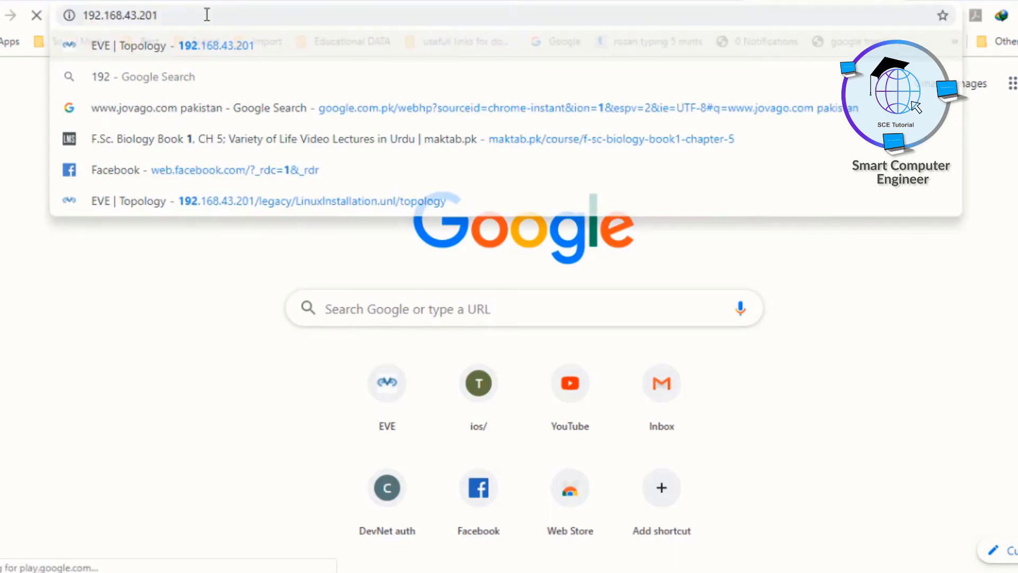
pyautogui.press('Return')
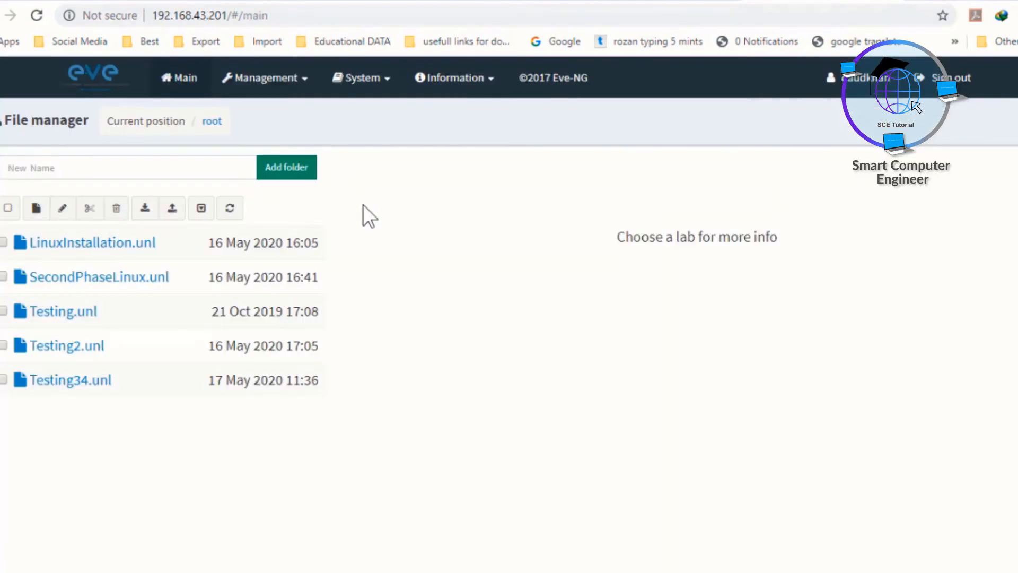
pyautogui.click(37, 208)
pyautogui.write('TestingLinux')
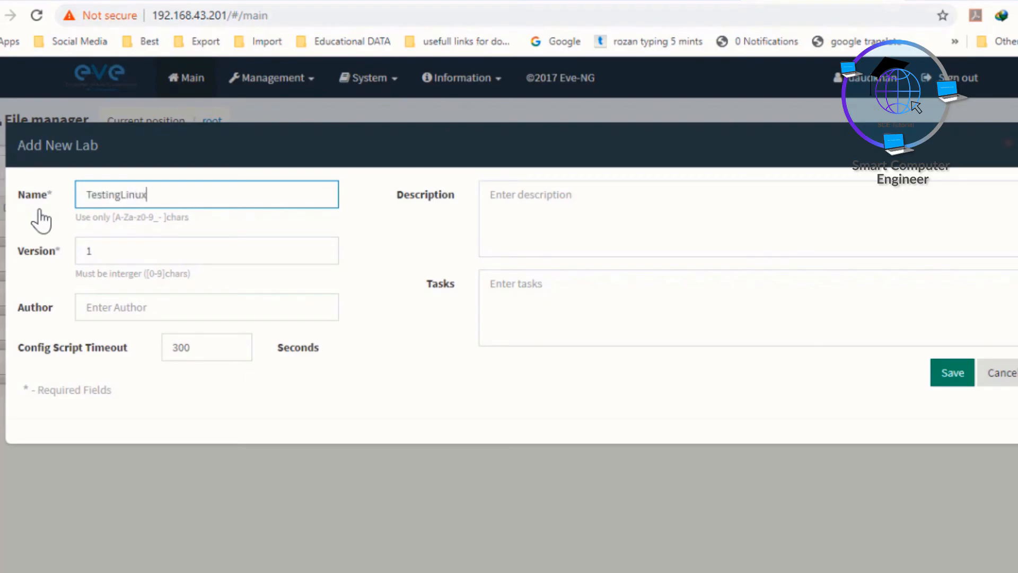
pyautogui.press('Return')
# Step: Add a Linux node using the linux-Ubuntu-20.04version image to the lab canvas
pyautogui.rightClick(402, 205)
pyautogui.click(443, 239)
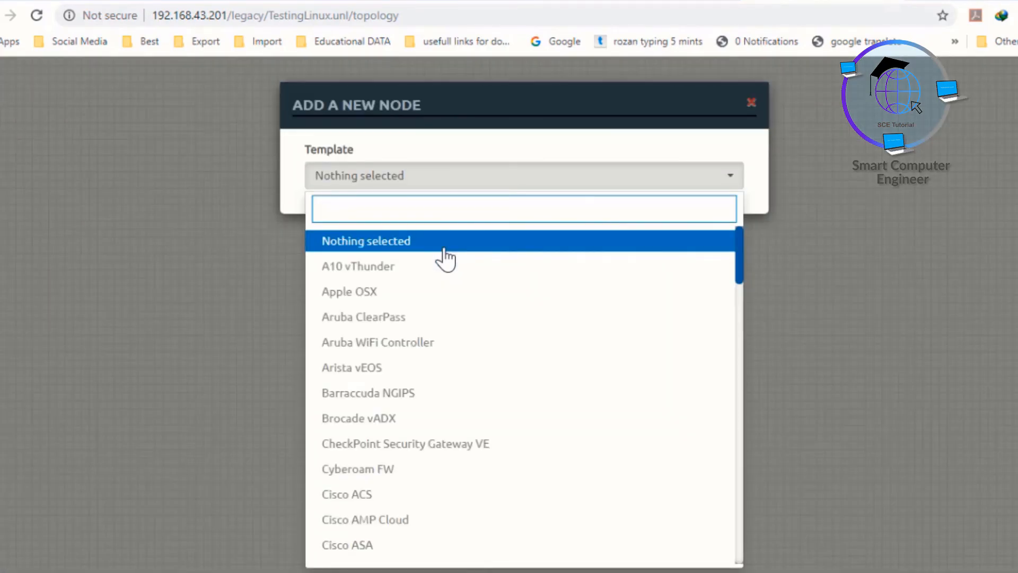
pyautogui.write('li')
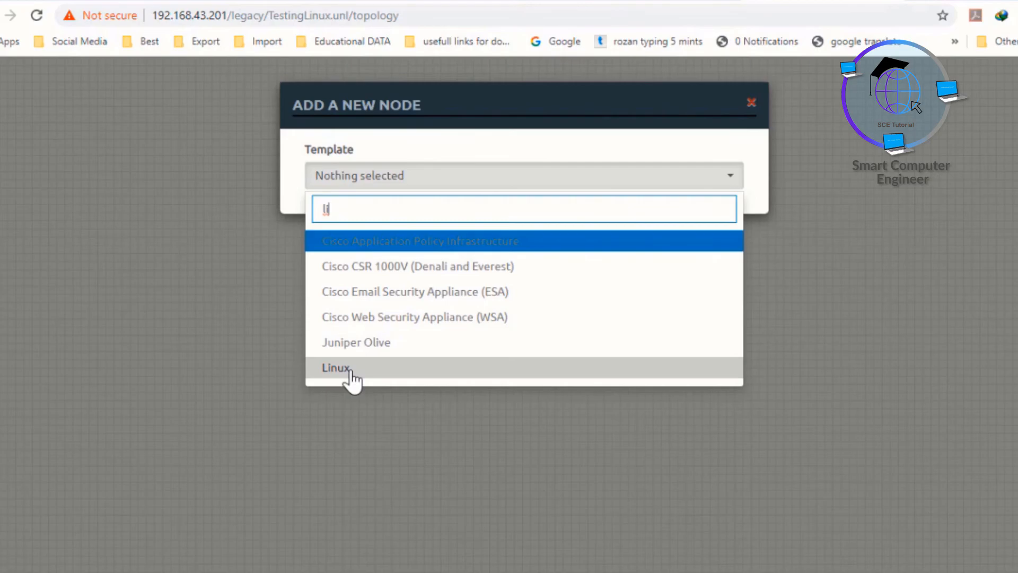
pyautogui.click(336, 368)
pyautogui.click(574, 264)
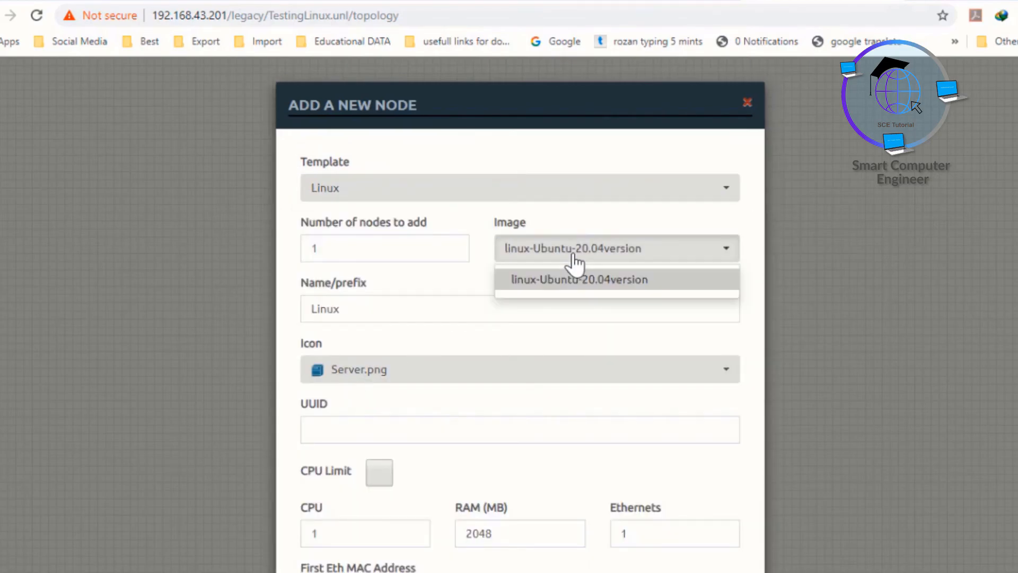
pyautogui.click(592, 289)
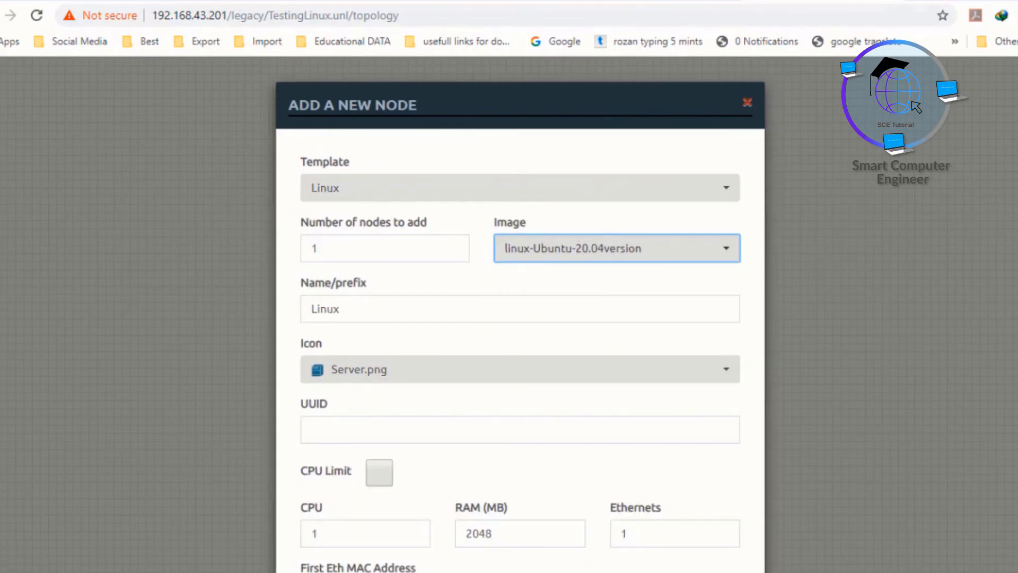
pyautogui.scroll(-9, 519, 318)
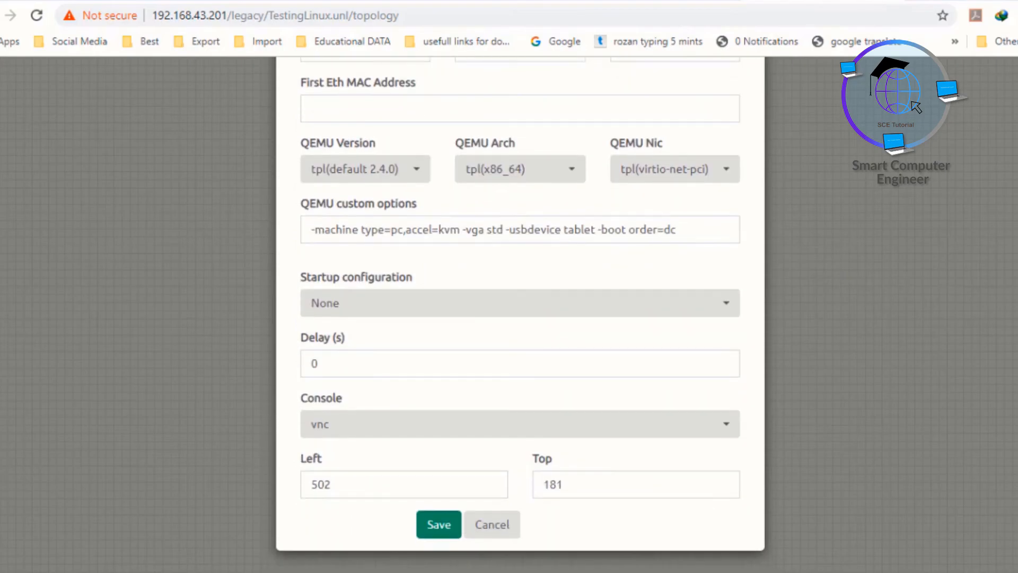
pyautogui.click(439, 526)
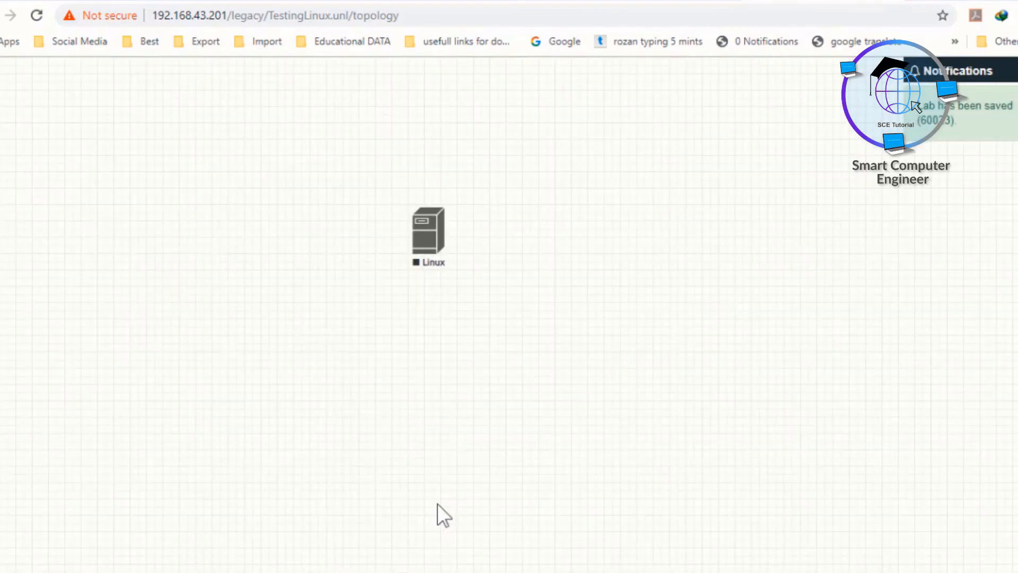
# Step: Add a Management(Cloud0) network named Net and connect the Linux node's e0 to it
pyautogui.rightClick(626, 176)
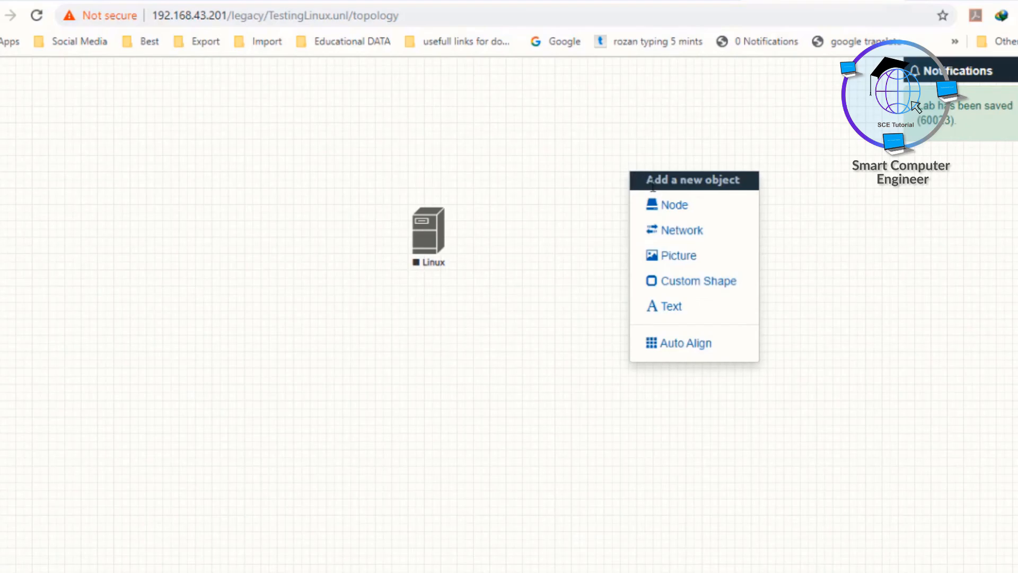
pyautogui.click(680, 234)
pyautogui.click(546, 256)
pyautogui.click(512, 338)
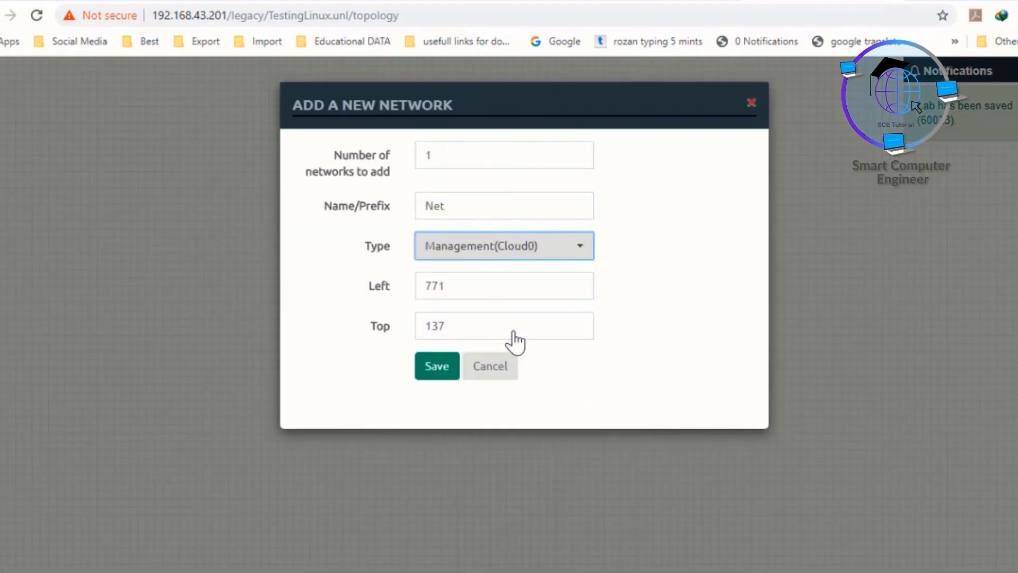
pyautogui.click(448, 369)
pyautogui.moveTo(436, 220); pyautogui.dragTo(639, 191)
pyautogui.click(547, 439)
# Step: Start the Linux node and open its VNC console
pyautogui.rightClick(436, 232)
pyautogui.click(480, 271)
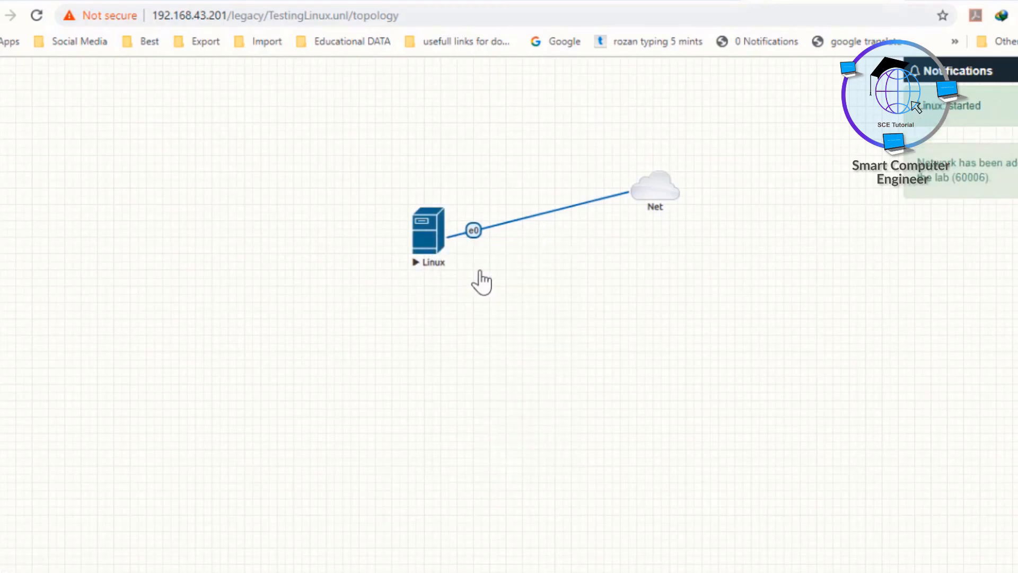
pyautogui.click(432, 239)
pyautogui.click(541, 113)
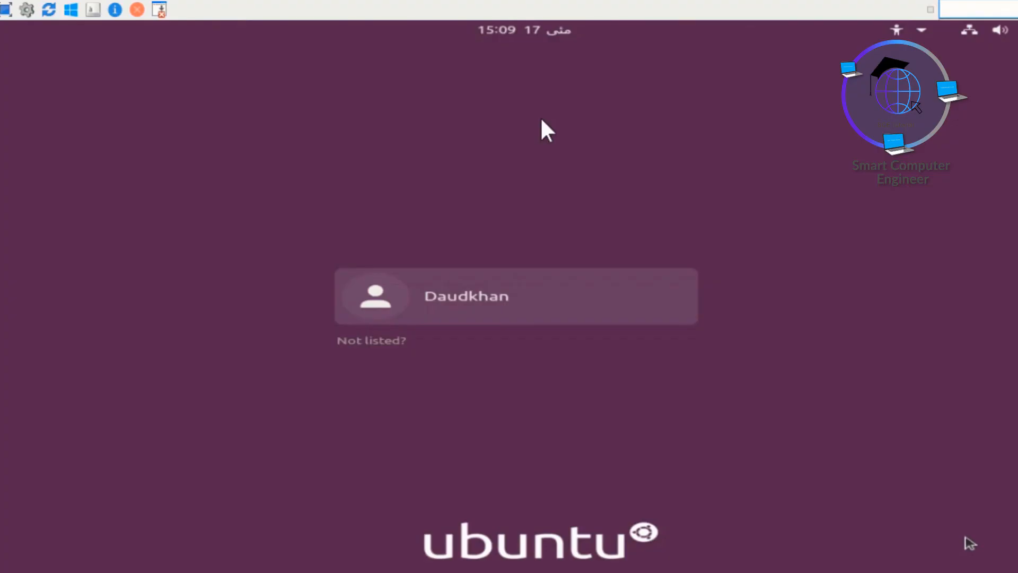
# Step: Log in to Ubuntu with the user's password and open a terminal in the Desktop folder
pyautogui.click(462, 297)
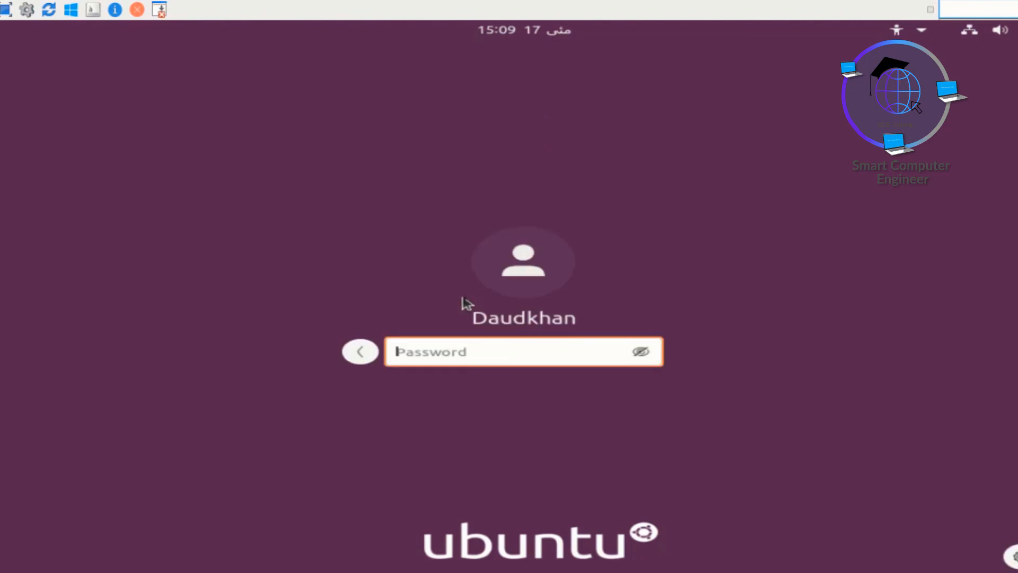
pyautogui.write('*********')
pyautogui.press('Return')
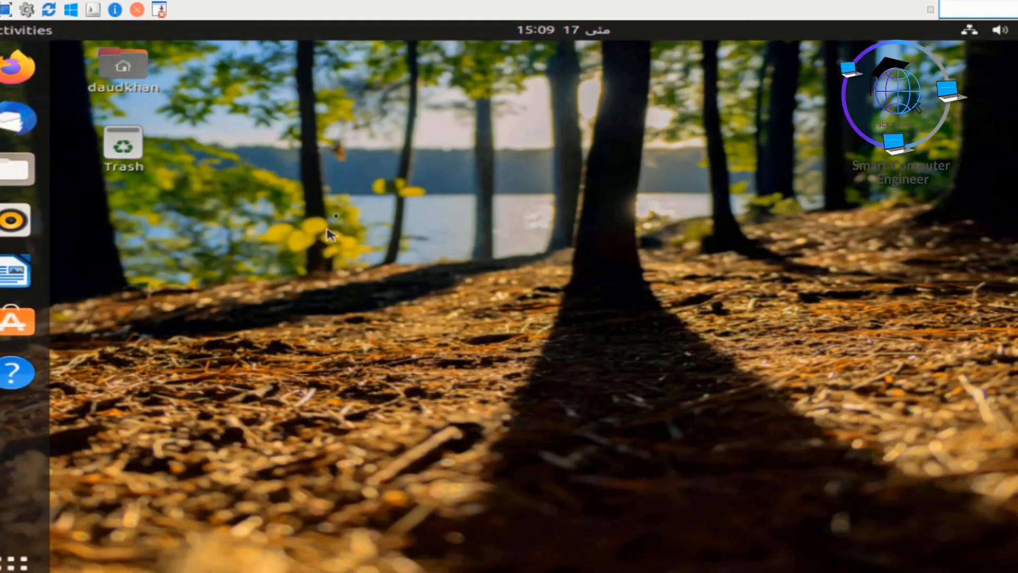
pyautogui.rightClick(358, 208)
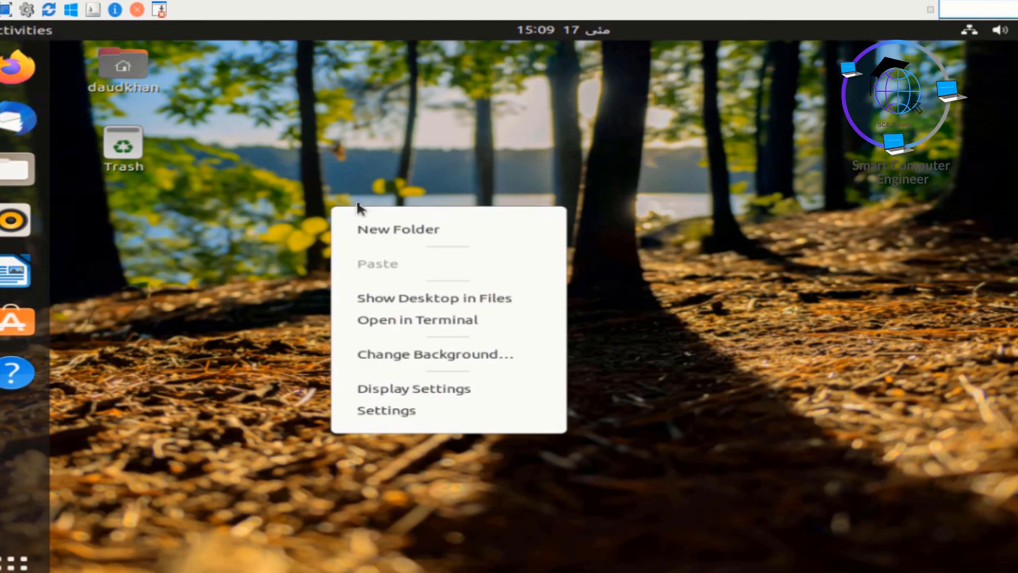
pyautogui.click(413, 323)
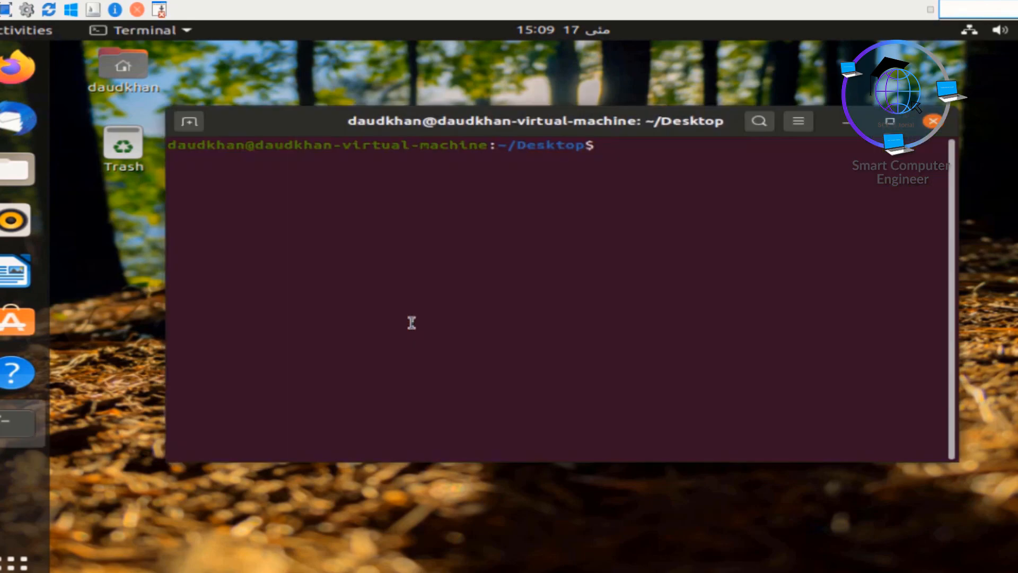
# Step: Run ifconfig to confirm address 192.168.43.56, ping google.com for 0% loss, then close the terminal
pyautogui.write('ifconfig')
pyautogui.press('Return')
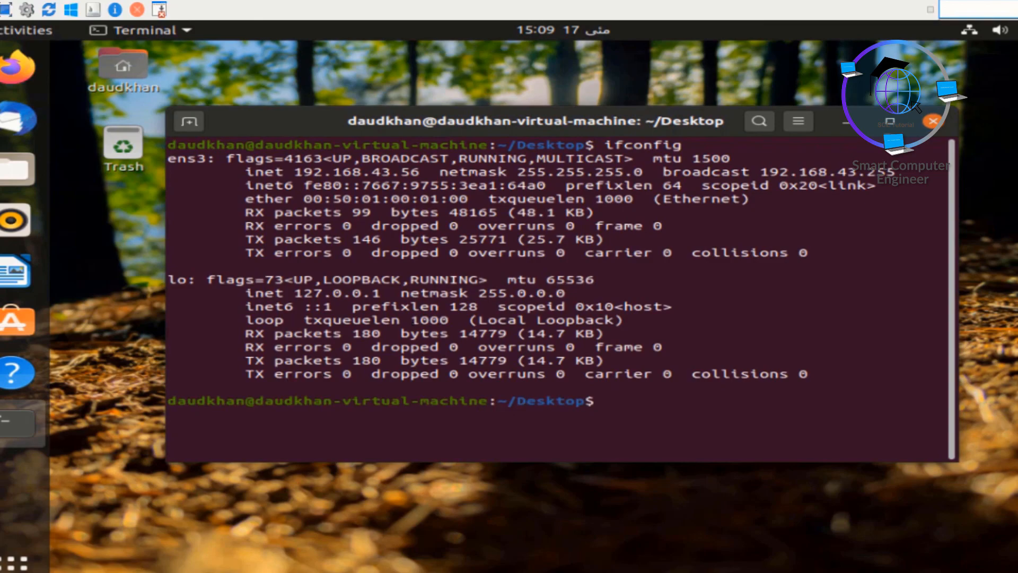
pyautogui.moveTo(302, 175); pyautogui.dragTo(441, 176)
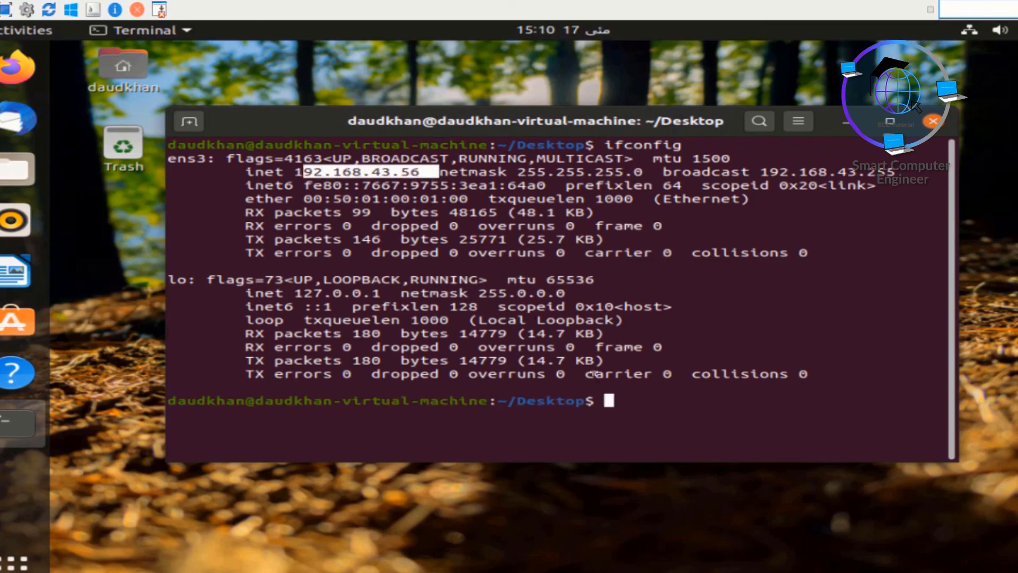
pyautogui.click(604, 400)
pyautogui.write('ping ')
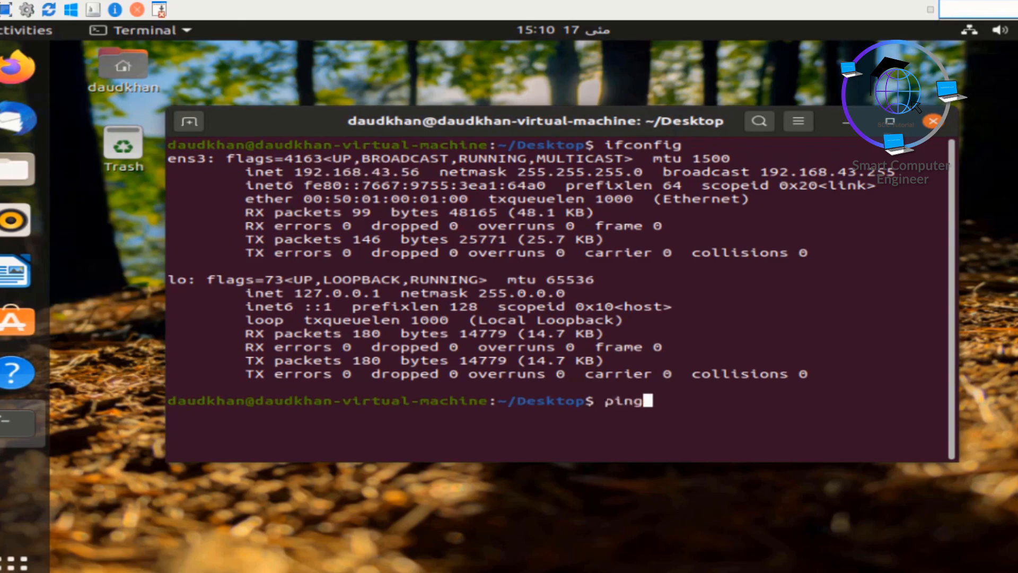
pyautogui.write('google.com')
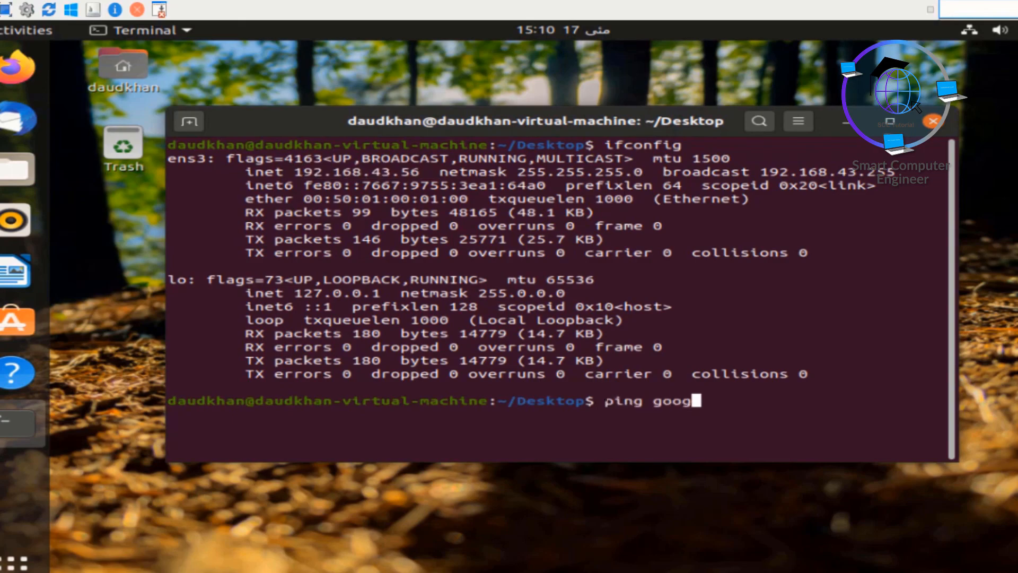
pyautogui.press('Return')
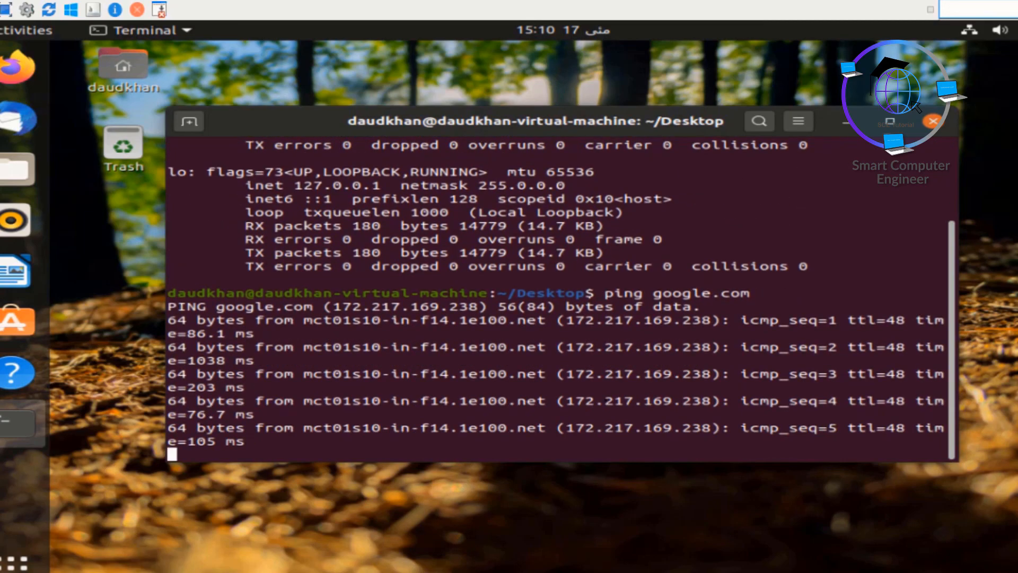
pyautogui.hotkey('ctrl', 'c')
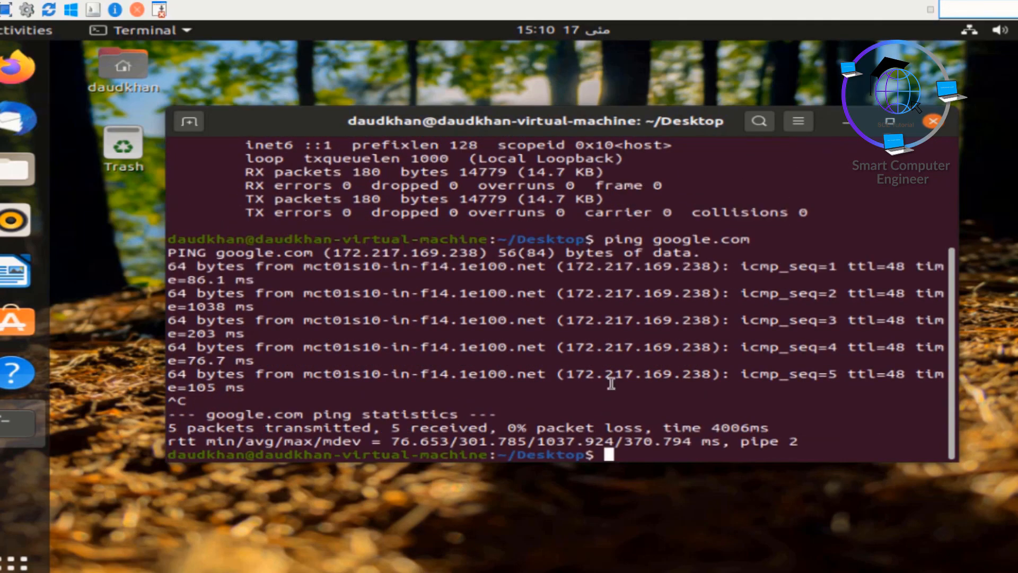
pyautogui.click(934, 124)
# Step: Power off the Ubuntu virtual machine from the system menu's Power Off / Log Out options
pyautogui.click(986, 29)
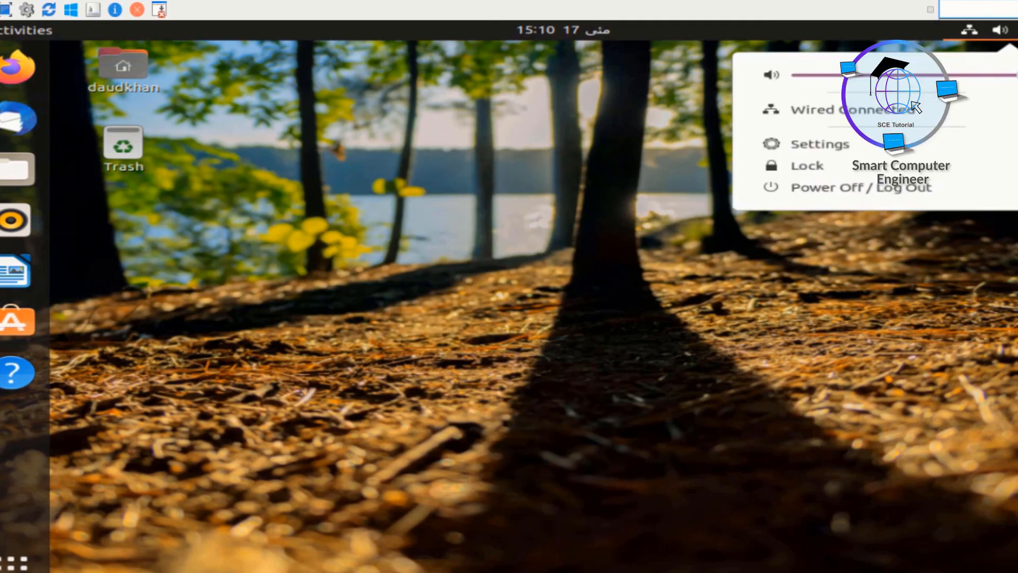
pyautogui.click(862, 188)
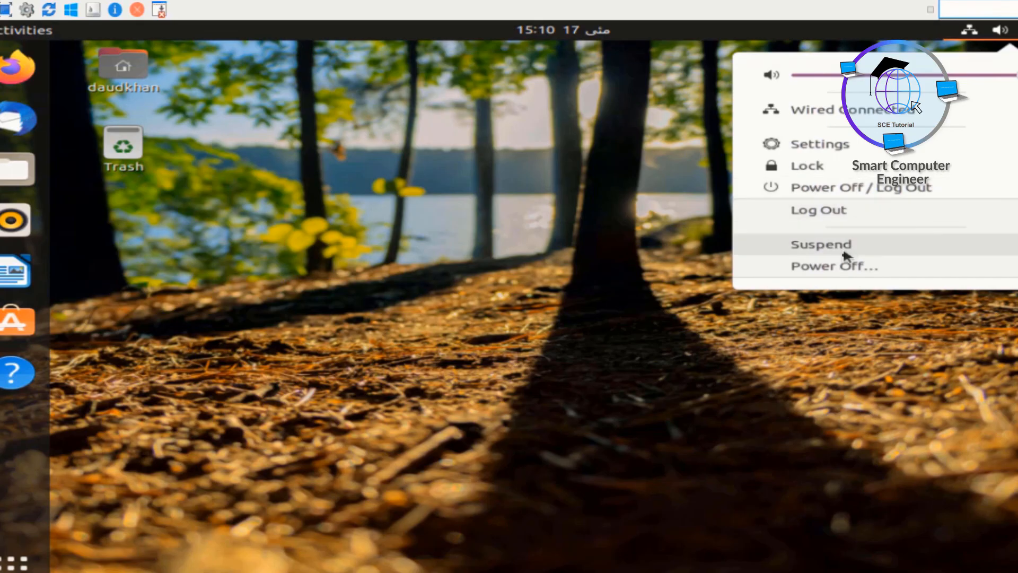
pyautogui.click(839, 267)
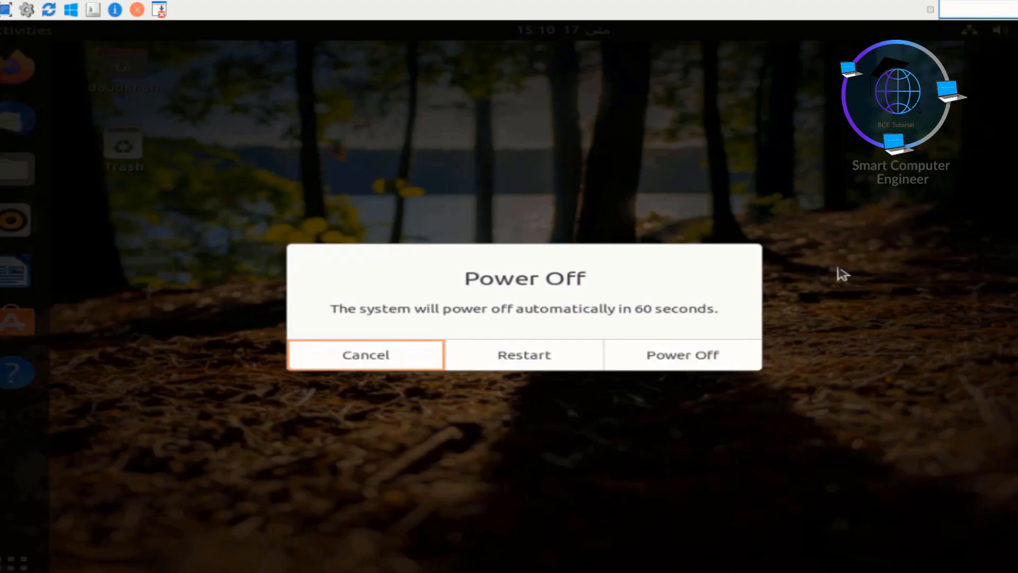
pyautogui.click(683, 362)
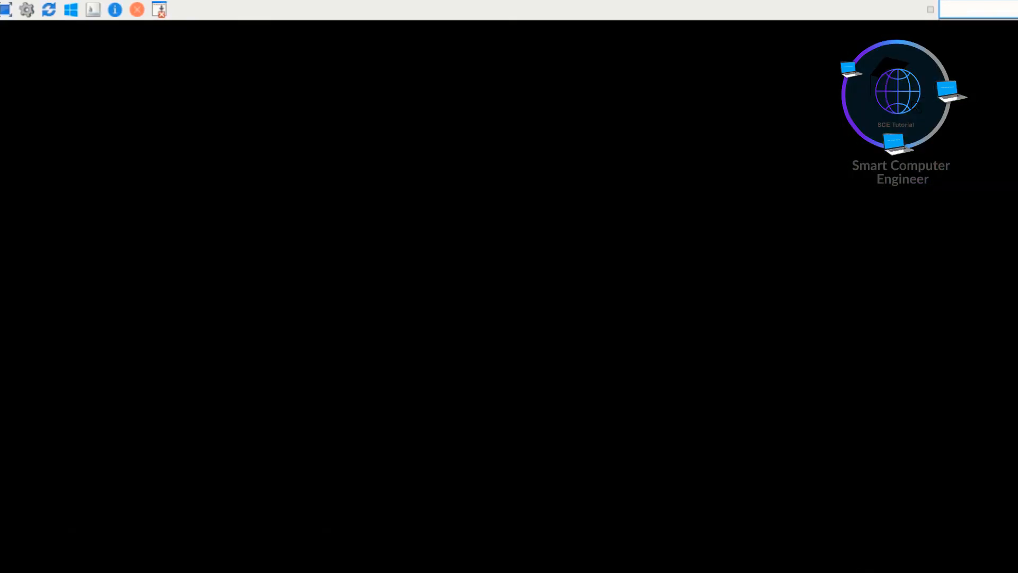